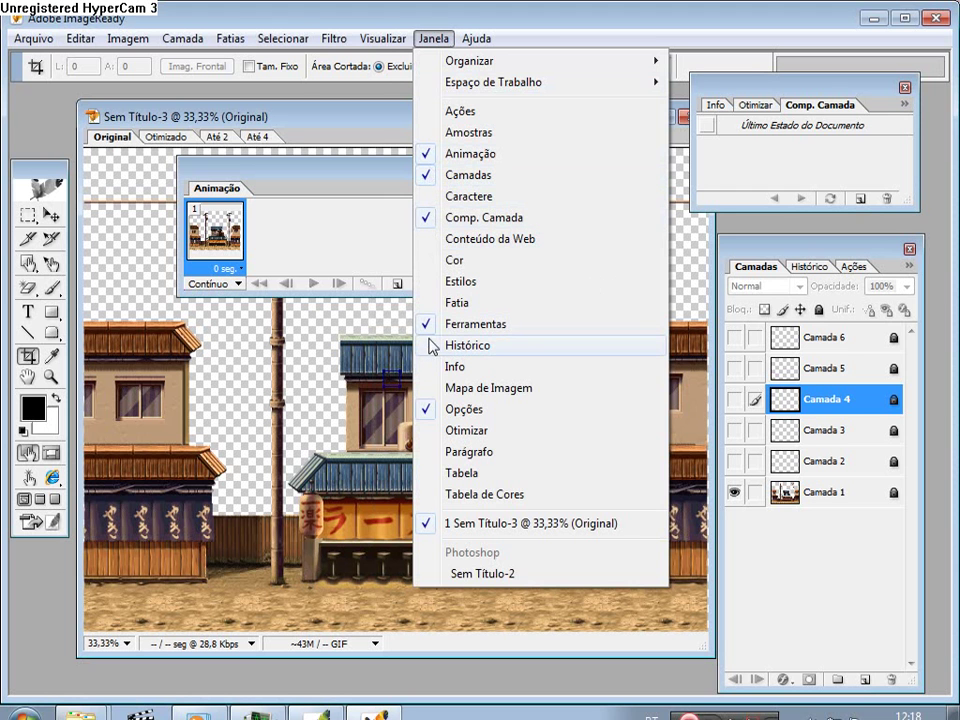
- Show Camada 2 together with the background layer and save the state as a layer comp named cad2
left_click(765, 244)
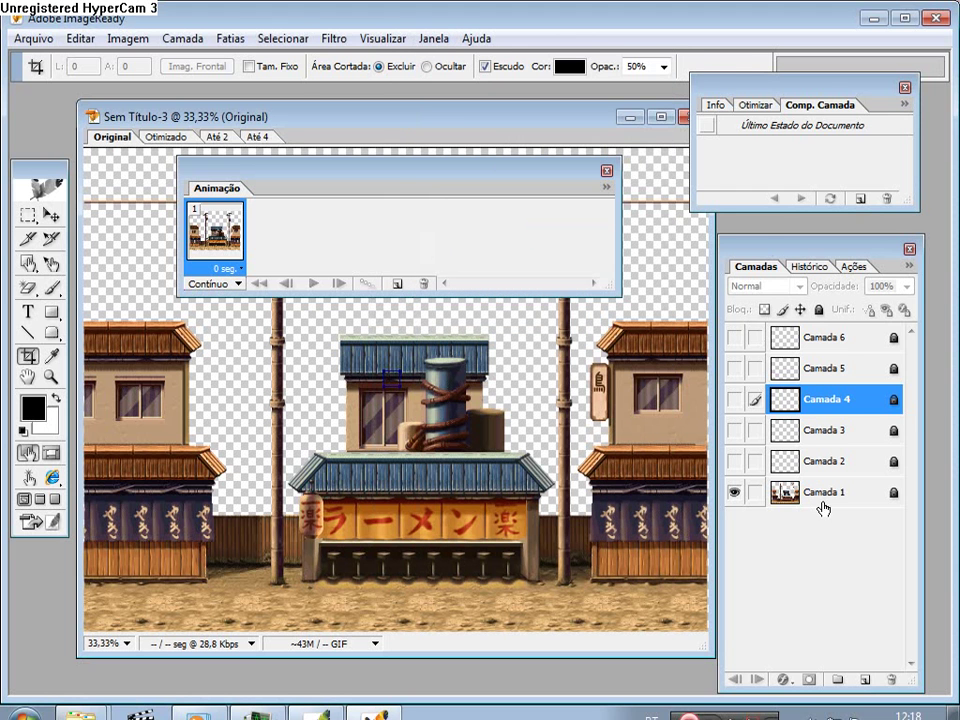
left_click(815, 461)
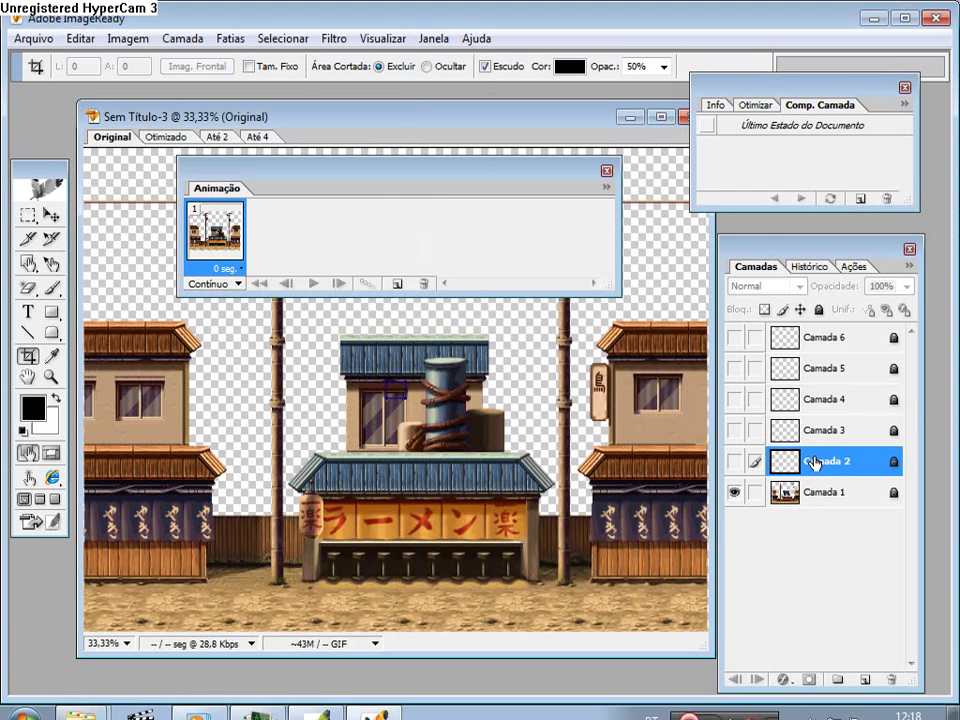
left_click(734, 461)
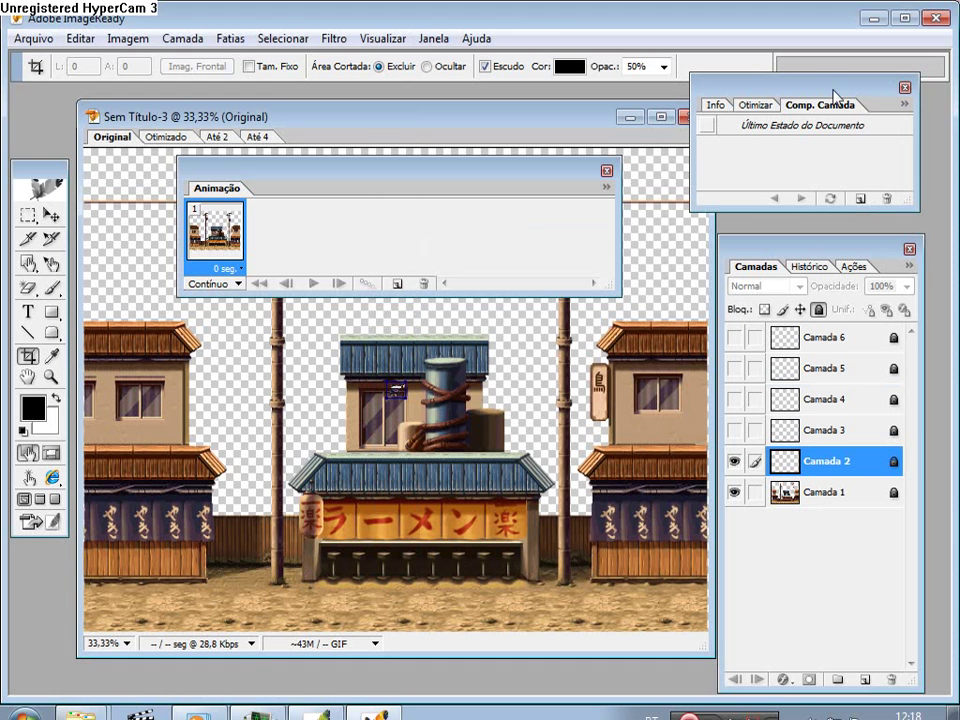
left_click(859, 201)
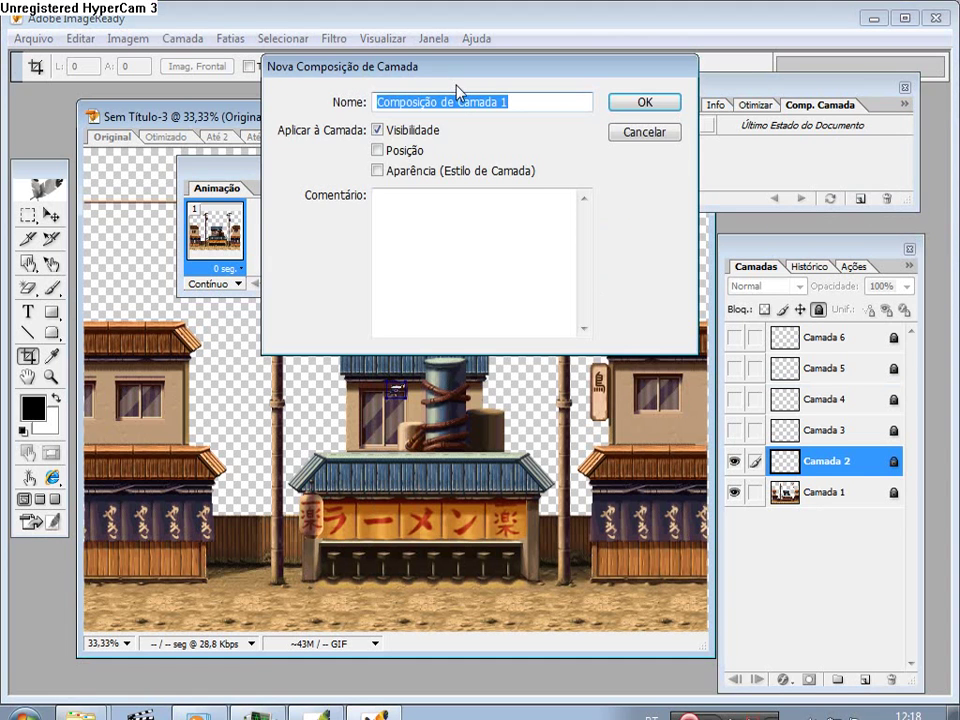
type("cad2")
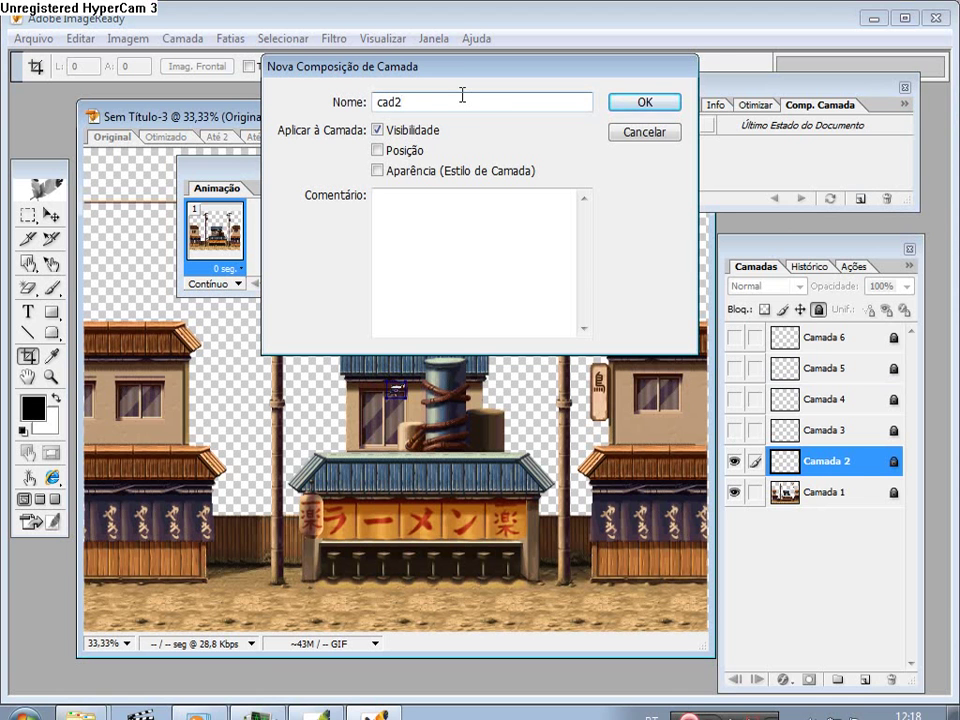
key("Return")
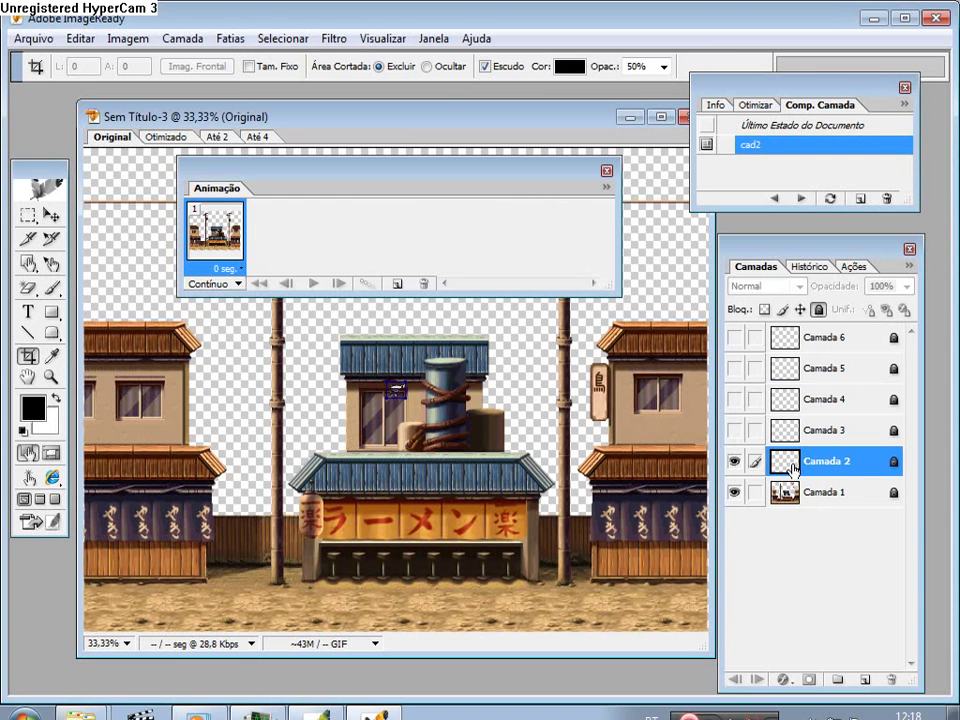
- Show Camada 3 instead of Camada 2 and save the state as a layer comp named cad3
left_click(779, 444)
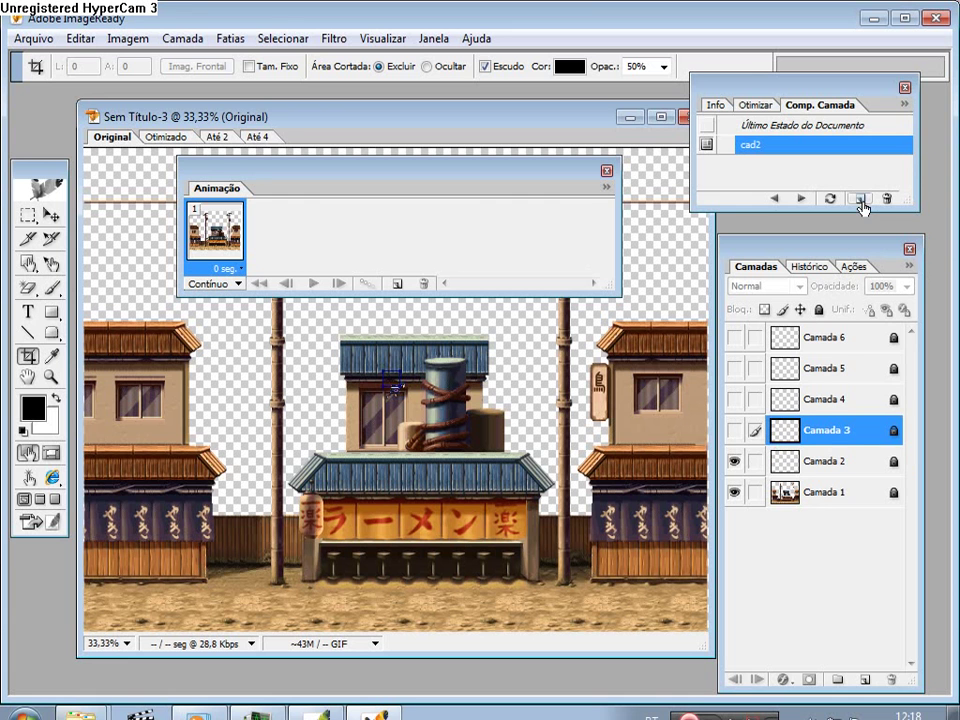
left_click(732, 430)
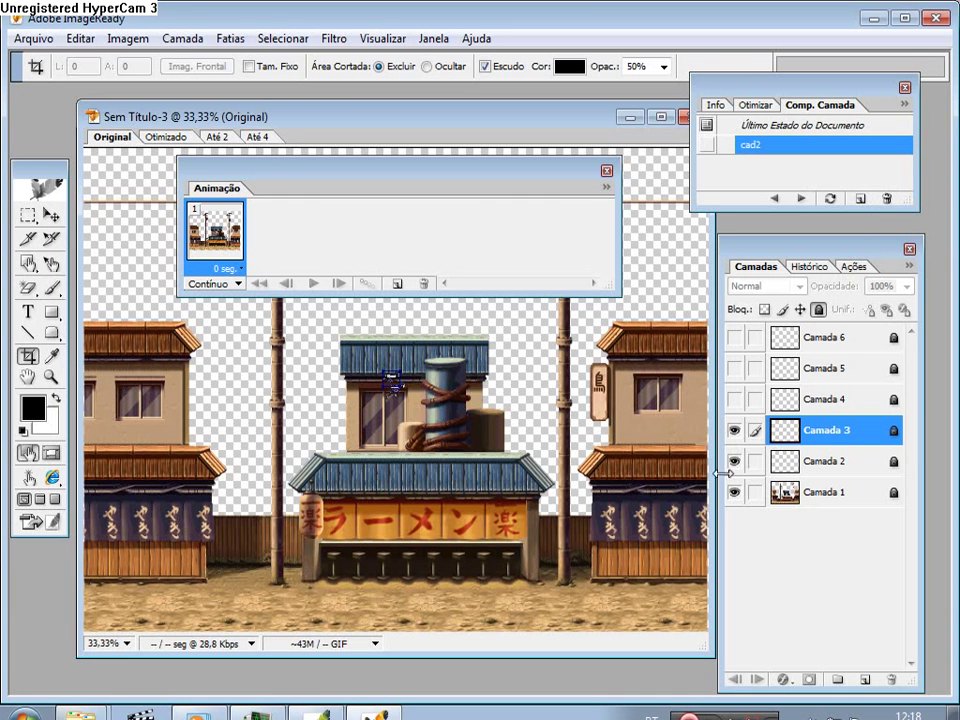
left_click(734, 461)
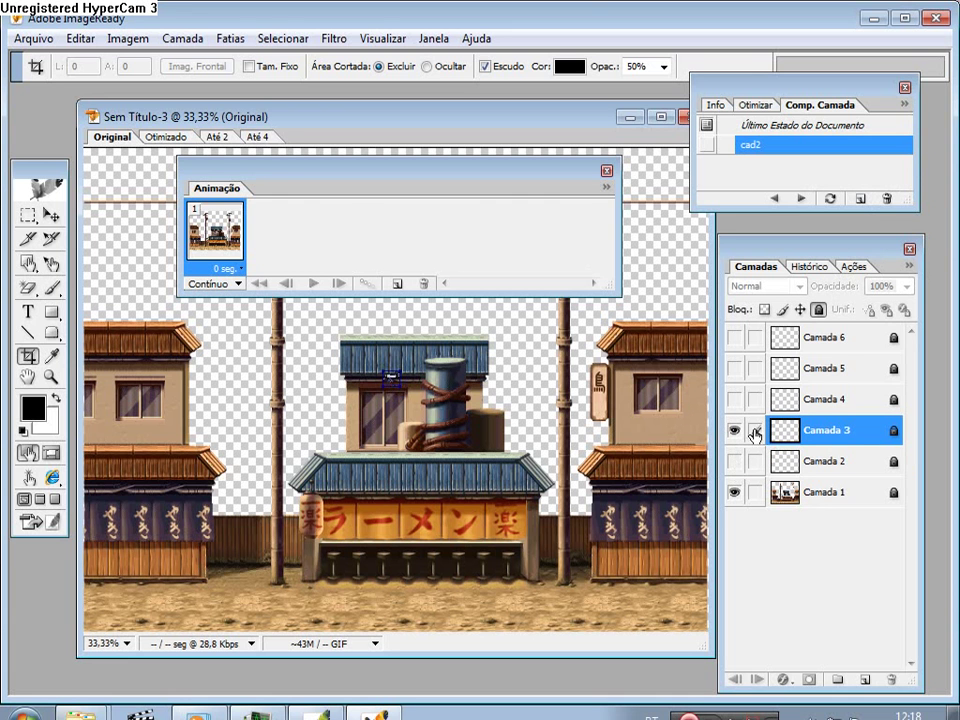
left_click(859, 198)
type("cad")
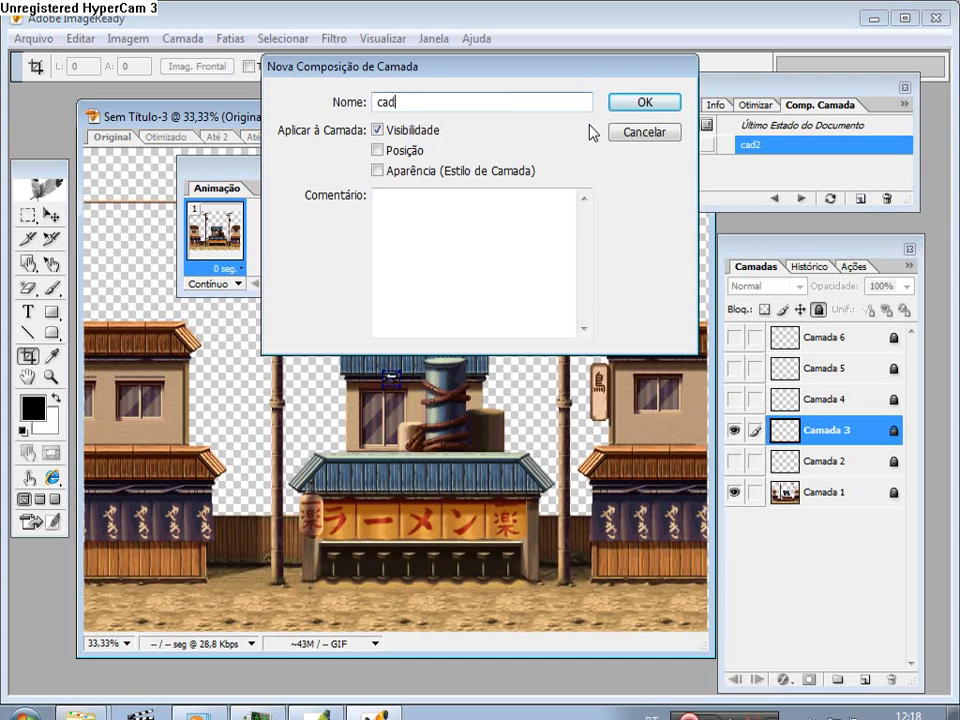
type("3")
key("Return")
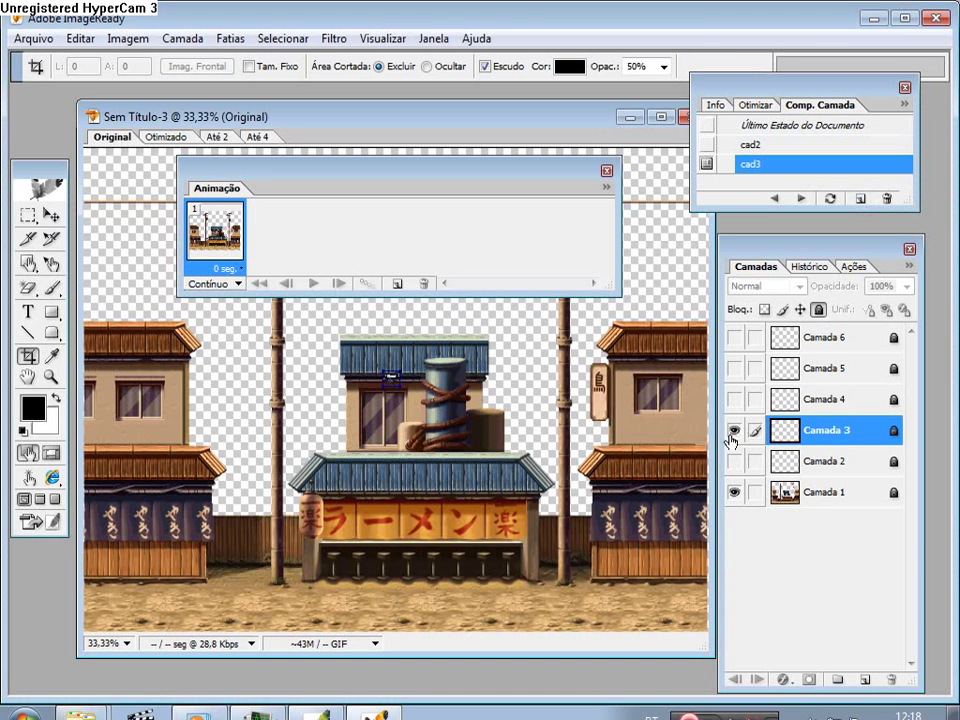
- Show Camada 4 instead of Camada 3 and save the state as a layer comp named cad4
left_click(734, 430)
left_click(825, 399)
left_click(734, 399)
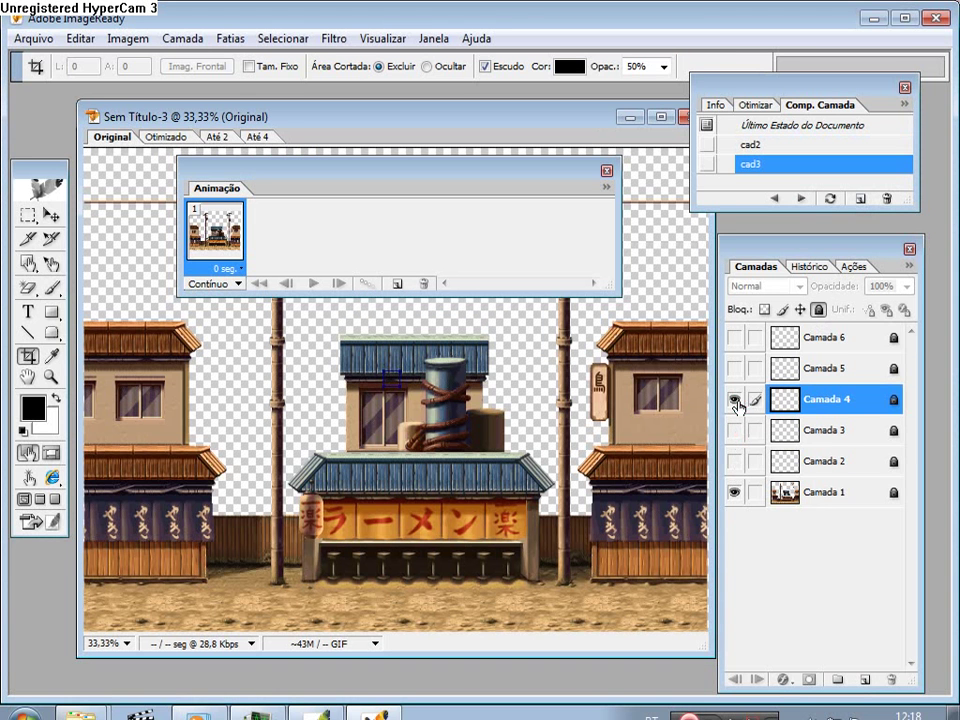
left_click(858, 199)
type("c")
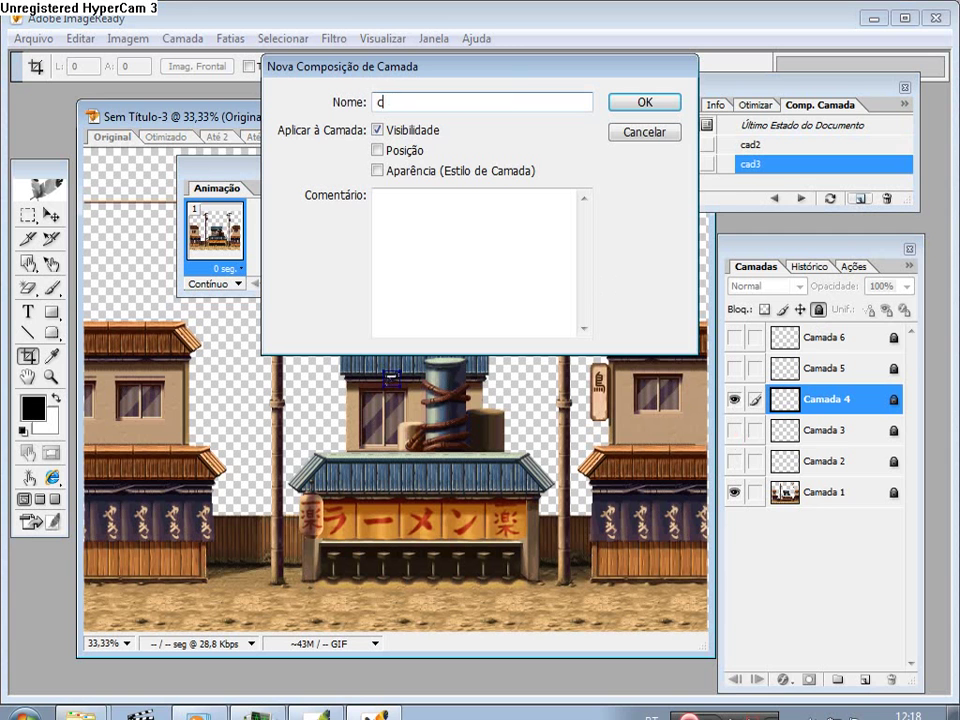
type("ad4")
key("Return")
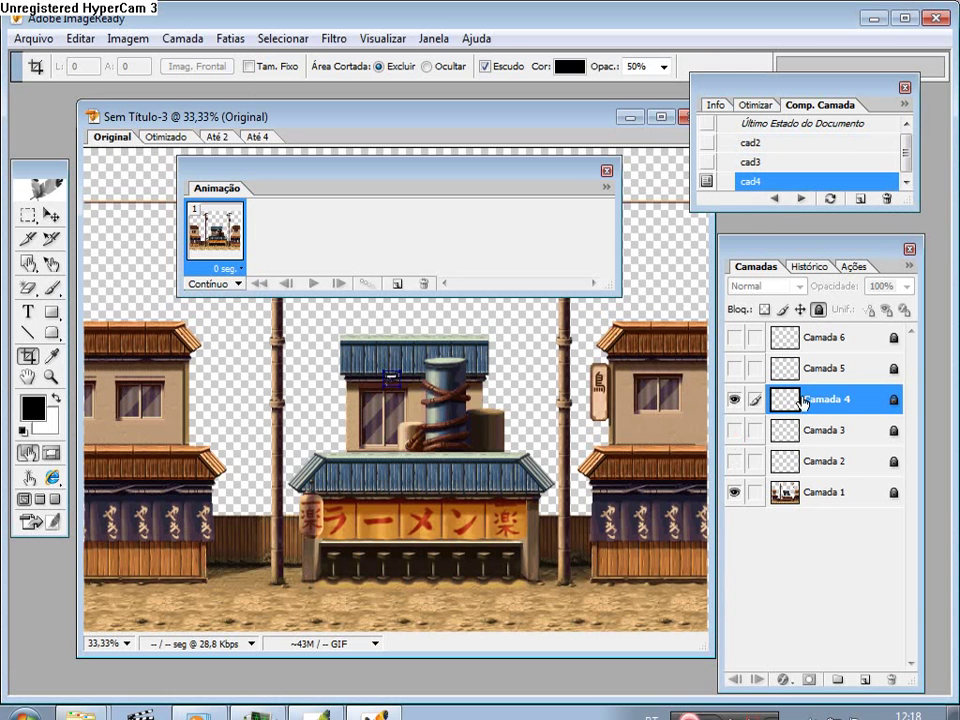
- Hide Camada 4 and make Camada 5 the active layer
left_click(734, 399)
left_click(820, 368)
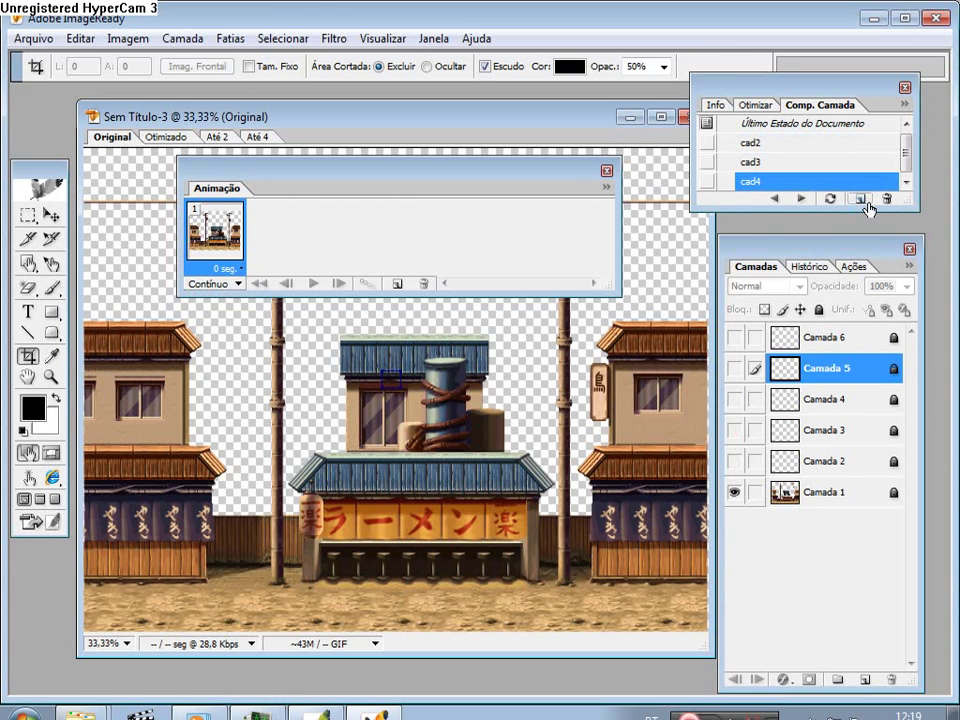
left_click(858, 199)
type("cad5")
key("Return")
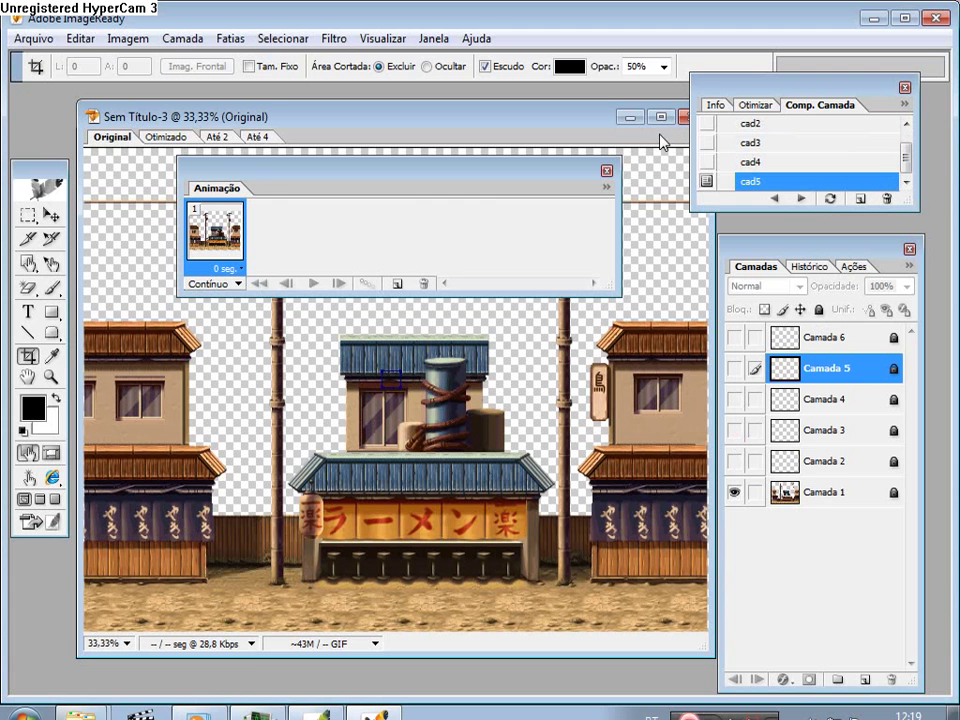
left_click(886, 200)
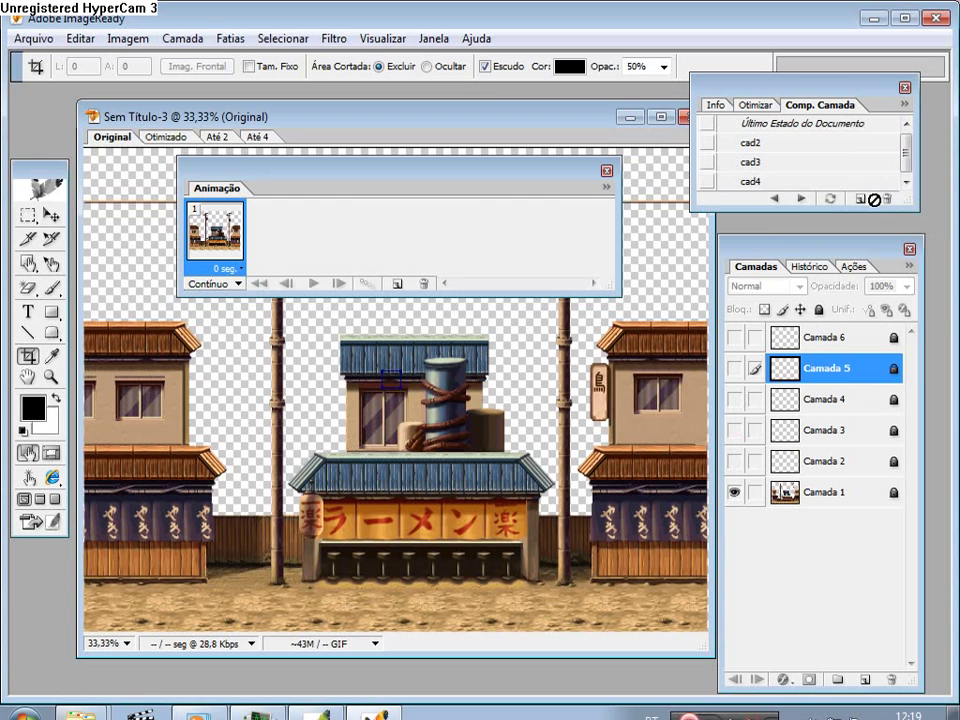
- Make Camada 5 visible and save the state as a layer comp named cad5
left_click(736, 370)
left_click(859, 199)
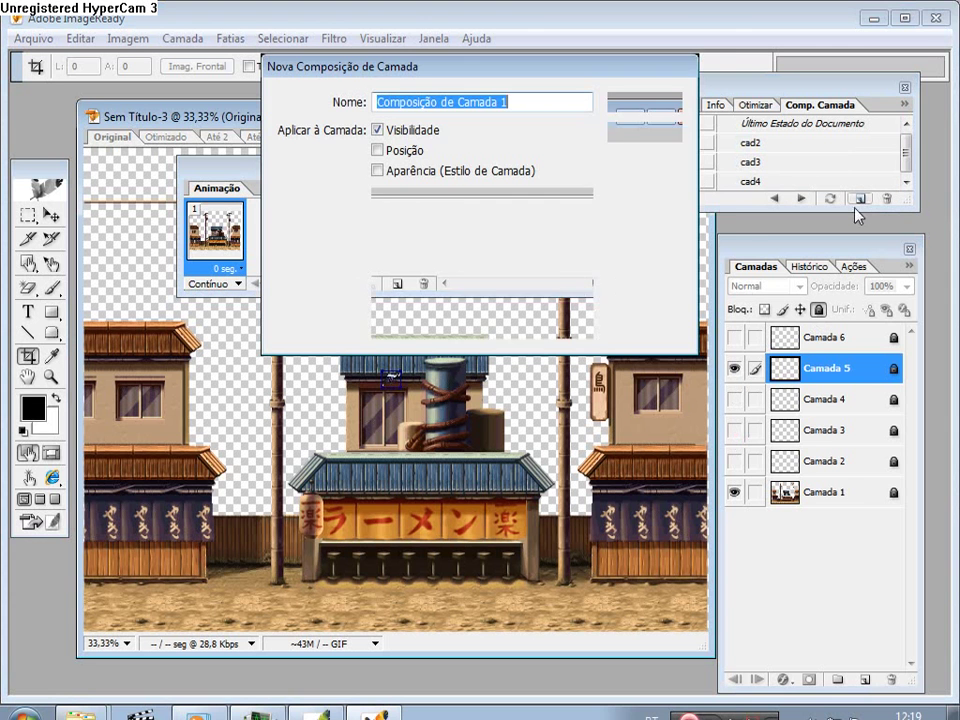
type("cad5")
key("Return")
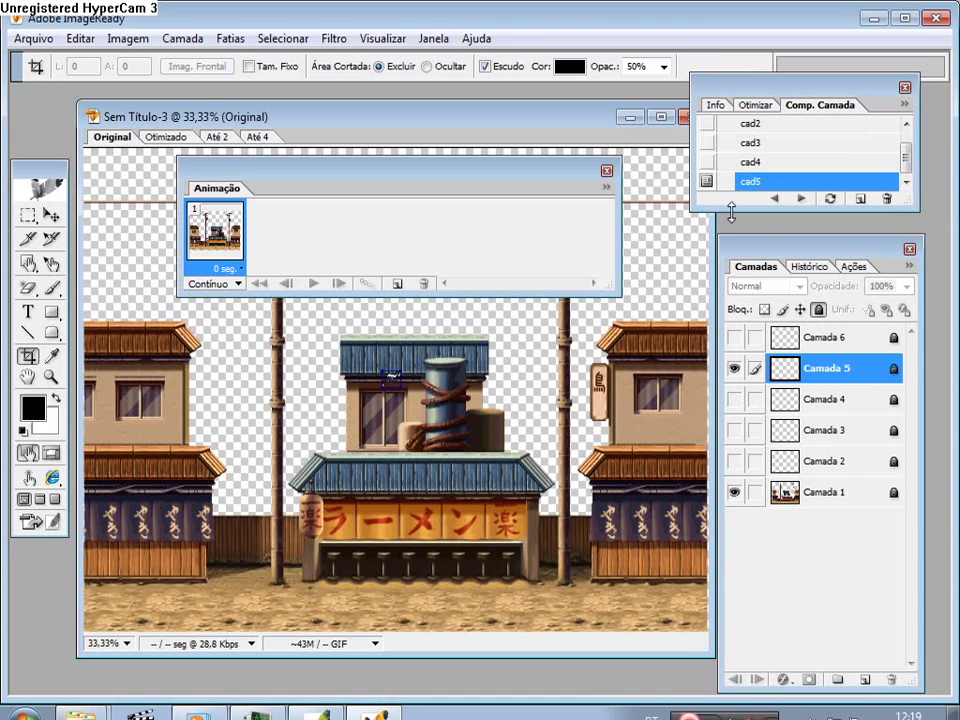
- Hide Camada 5, select Camada 6 and create a layer comp named cad6
left_click(736, 368)
left_click(806, 340)
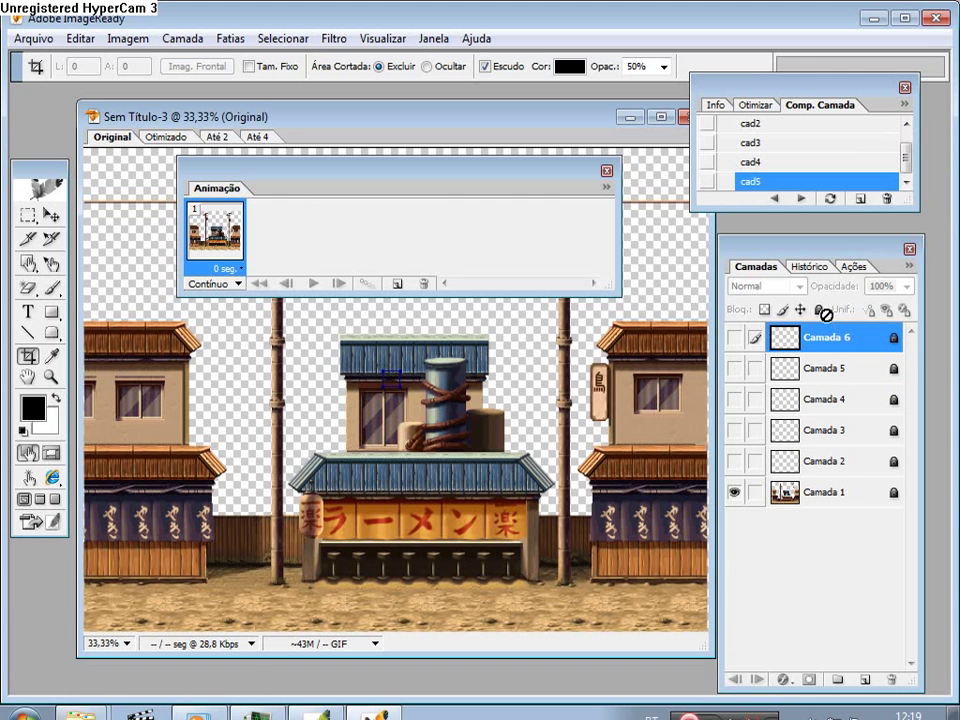
left_click(859, 199)
type("cad")
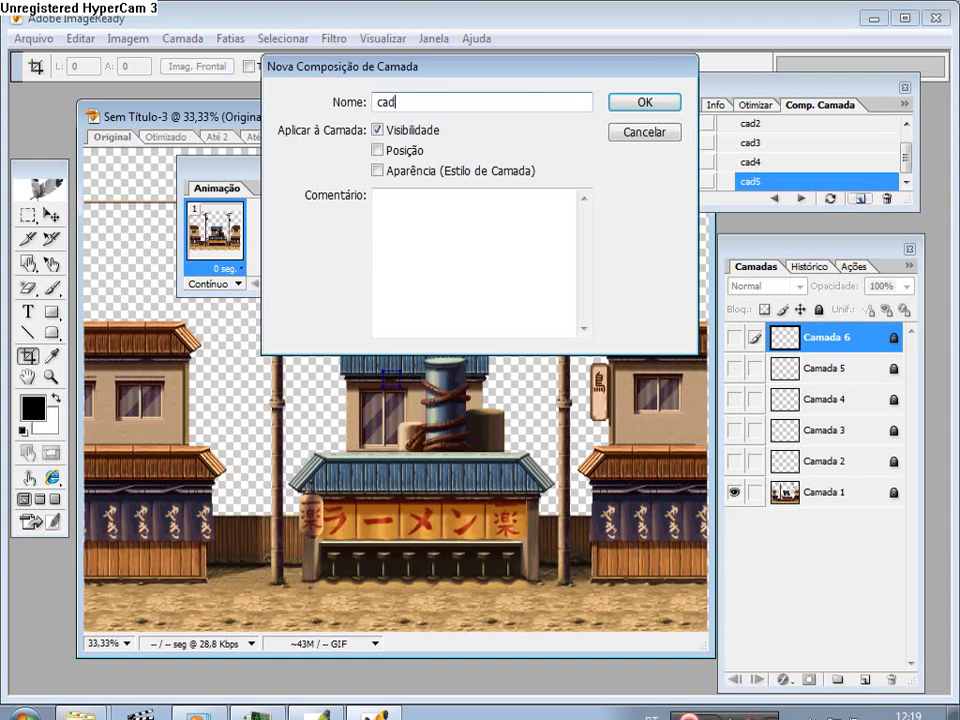
type("6")
key("Return")
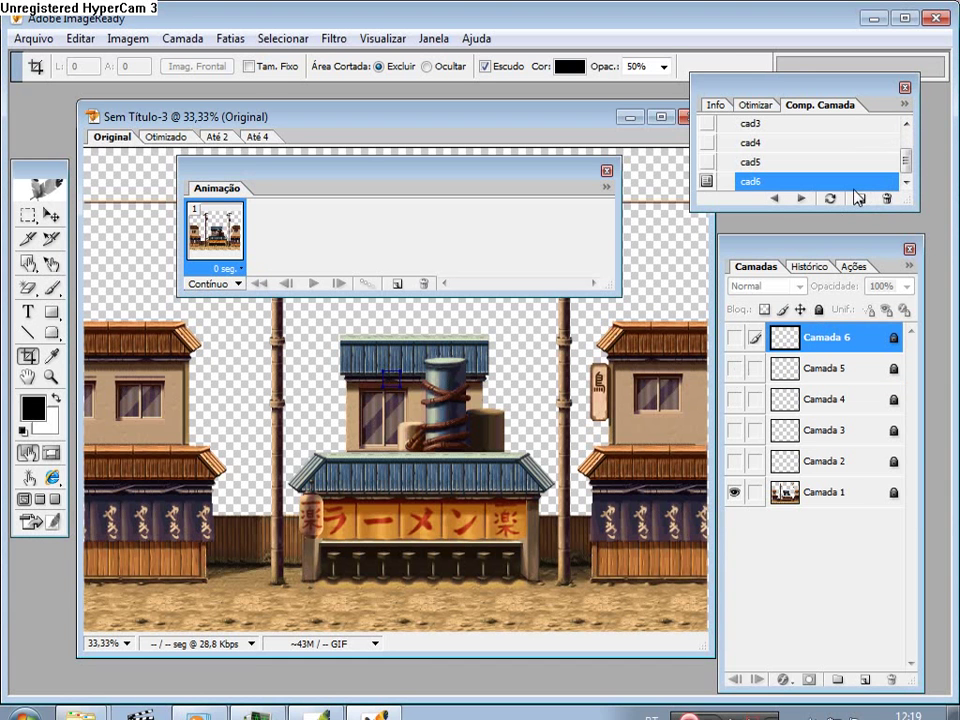
- Make Camada 2 visible again and remove its full lock so it can be edited
left_click(845, 461)
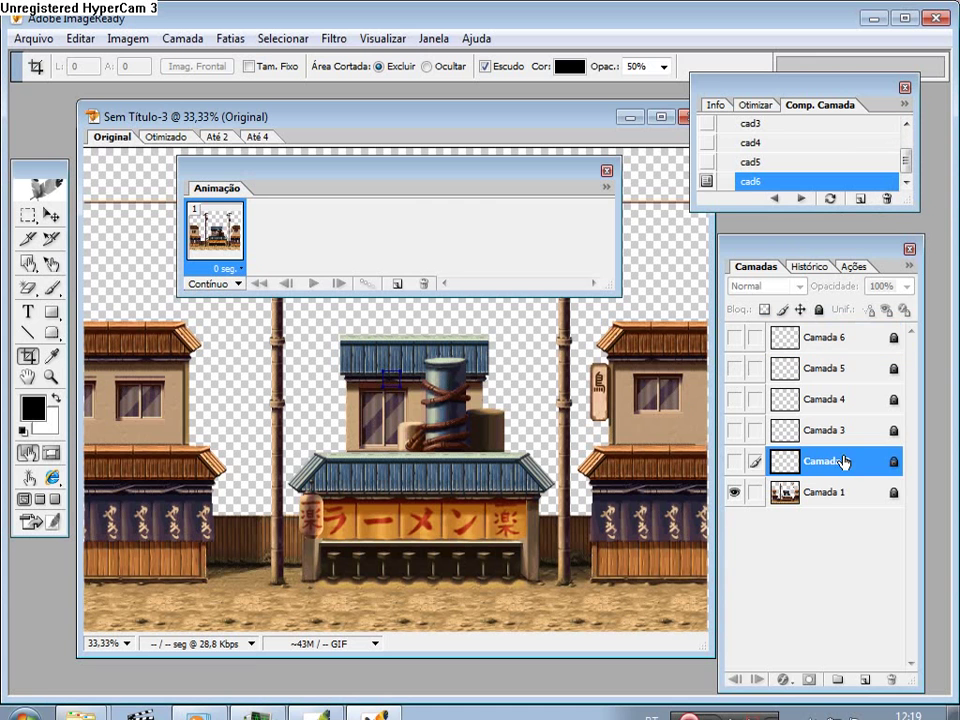
left_click(735, 461)
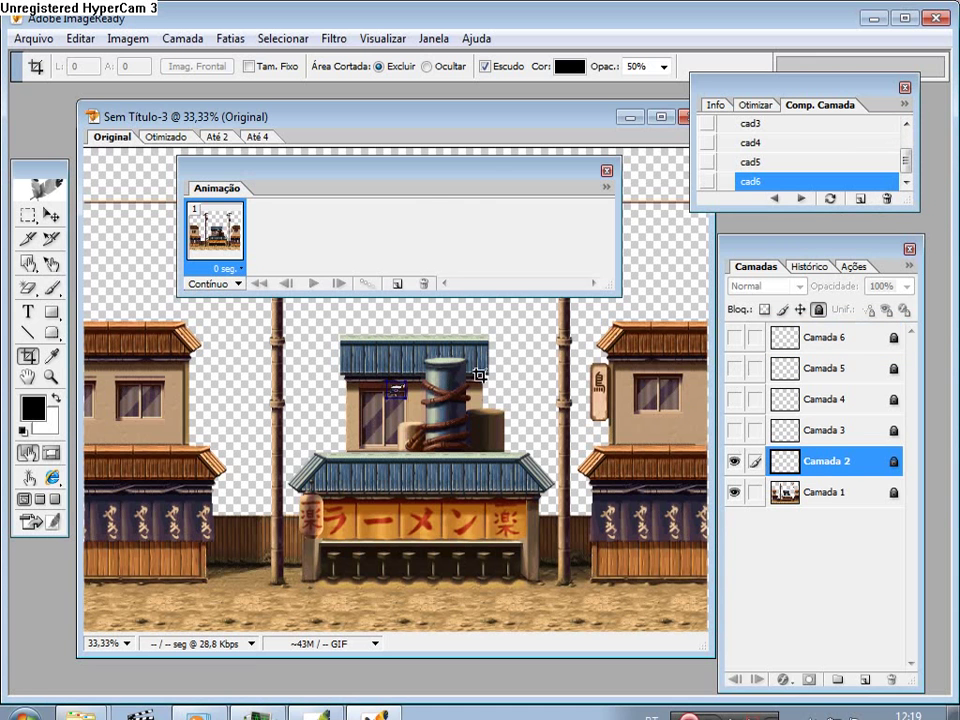
left_click_drag(450, 171, 486, 145)
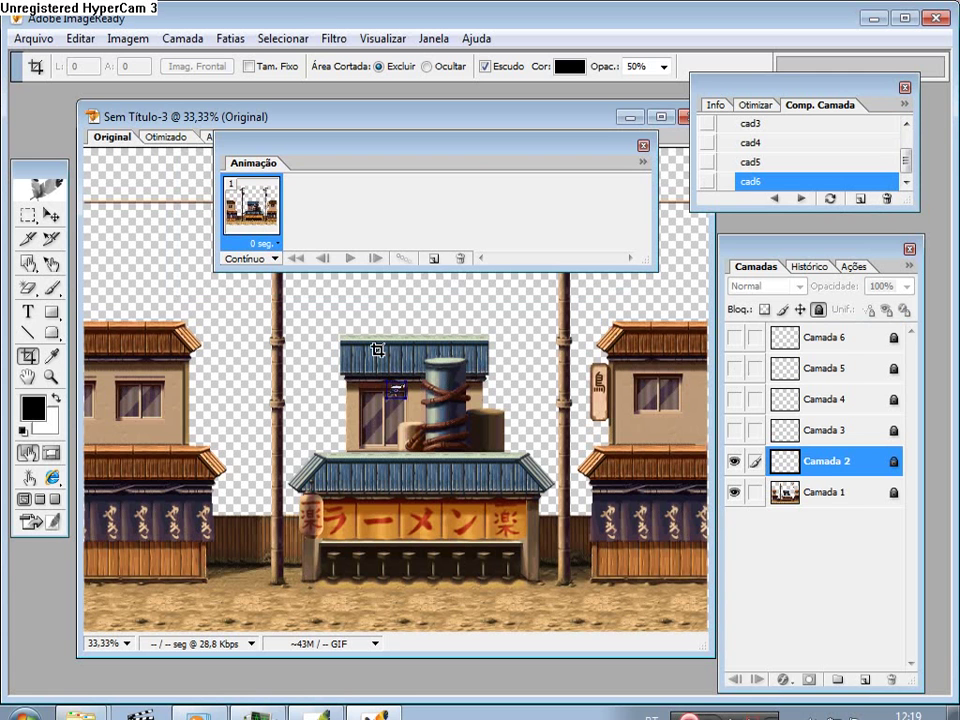
left_click(819, 310)
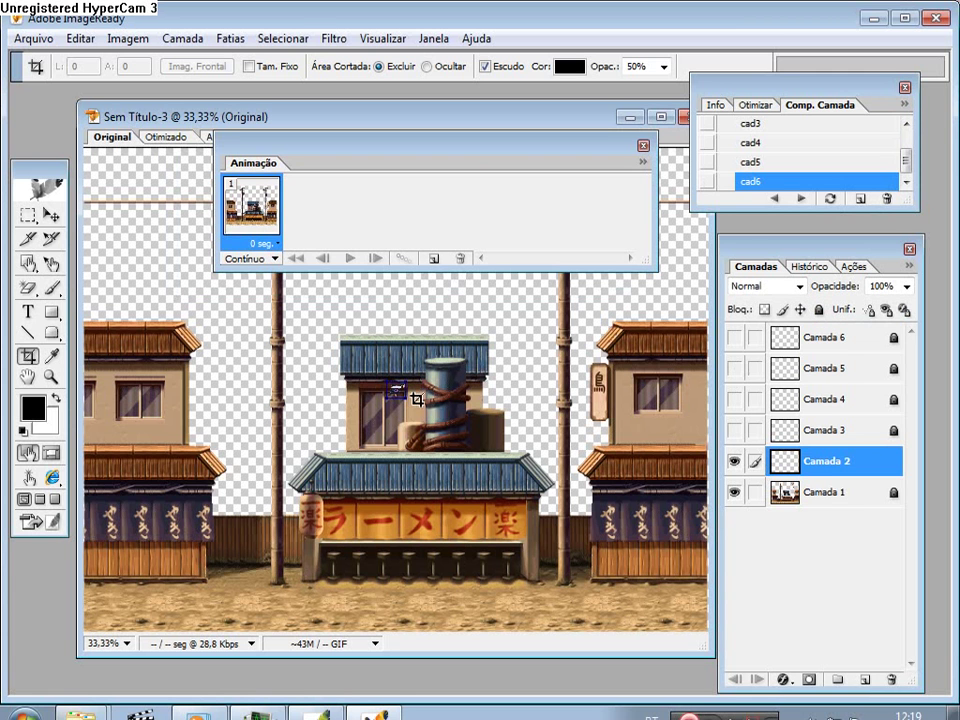
- Free-transform the character on Camada 2 to 500 px wide and 450 px high
left_click_drag(417, 398, 415, 398)
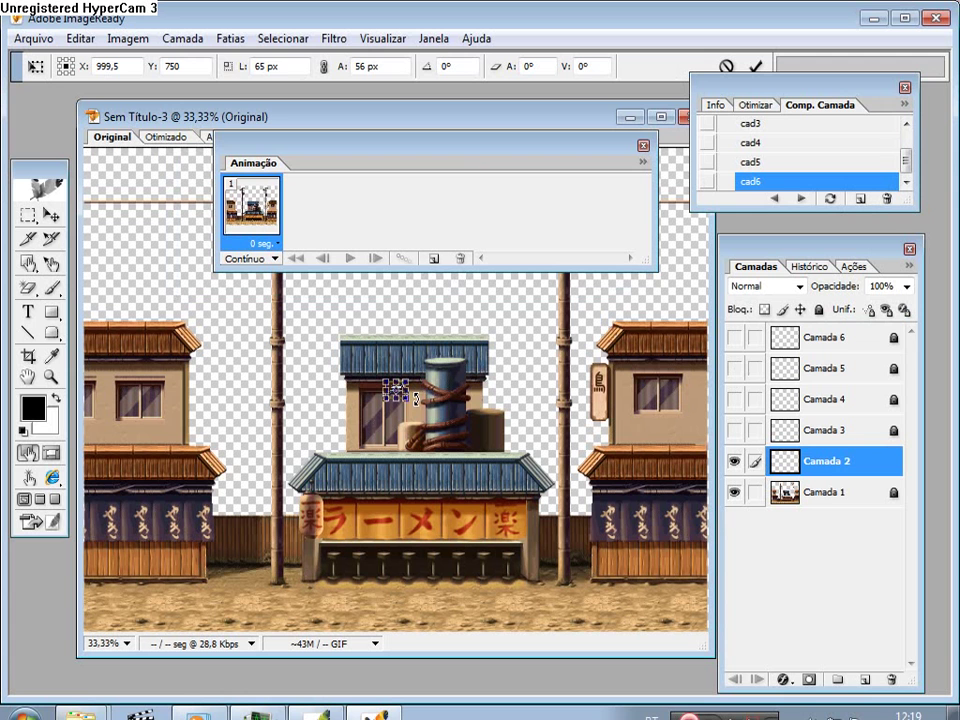
left_click(93, 77)
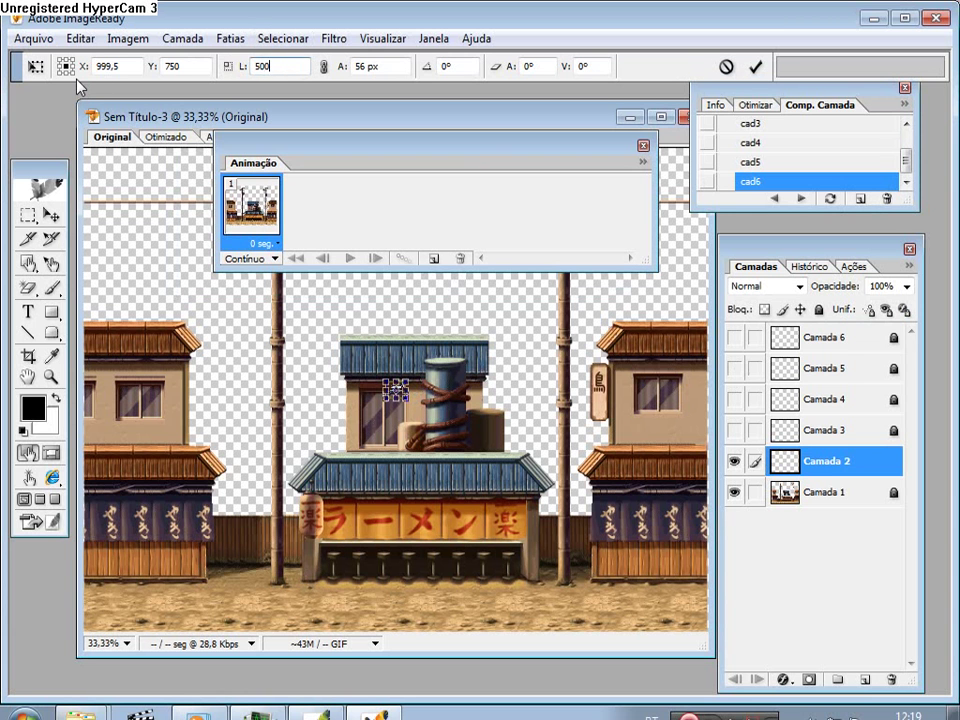
key("Tab")
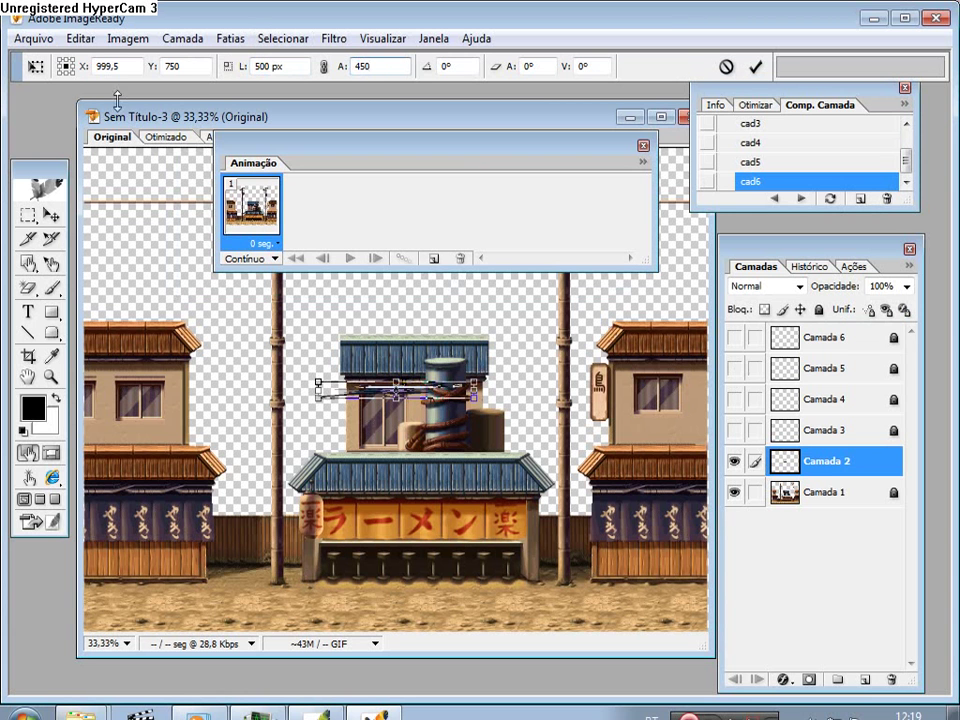
key("Tab")
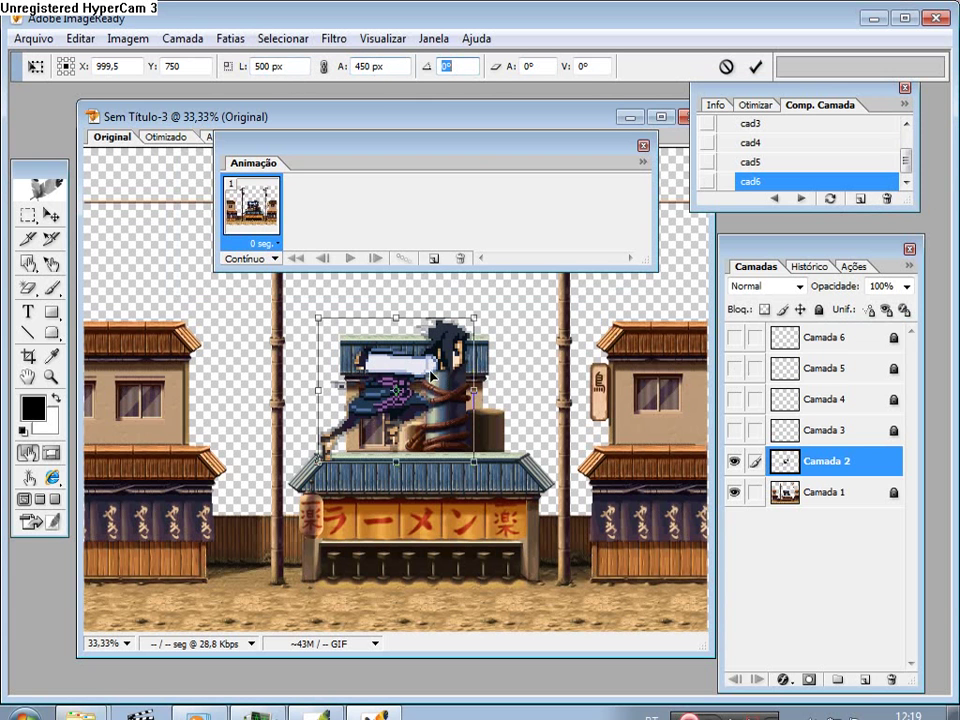
- Move the enlarged character onto the street at the scene's lower left corner, maximize the document and apply the transformation
left_click_drag(435, 380, 199, 551)
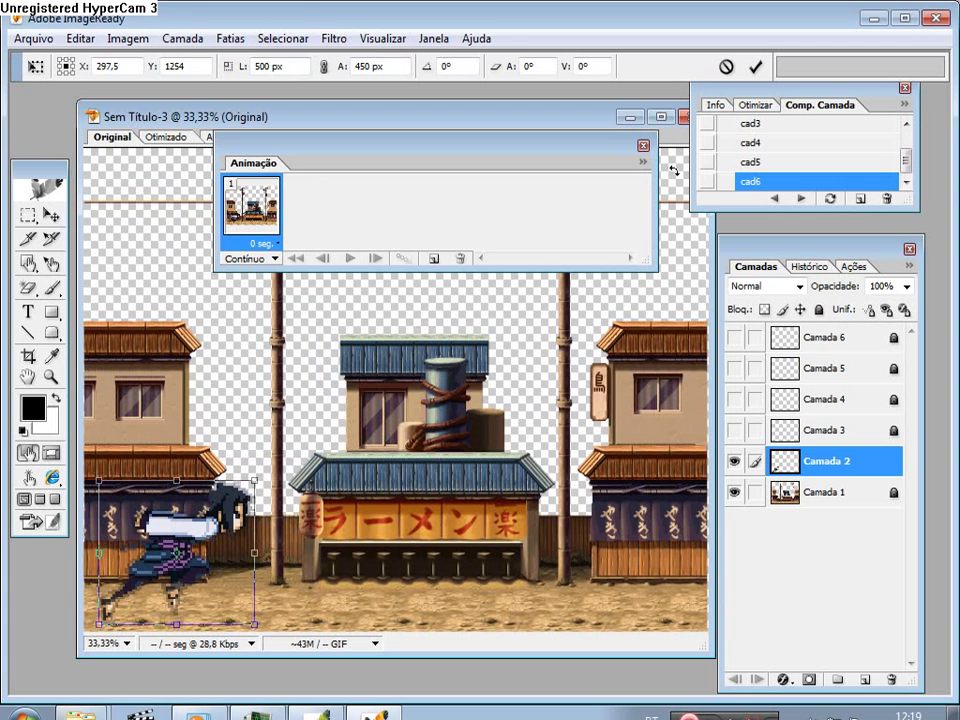
left_click(662, 118)
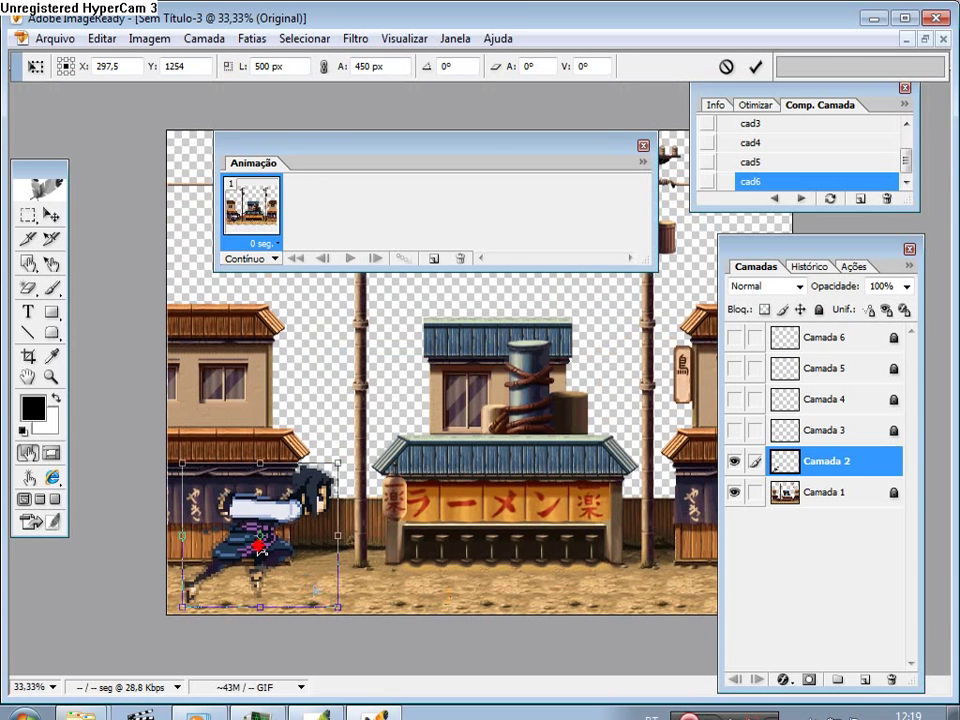
left_click_drag(190, 410, 183, 390)
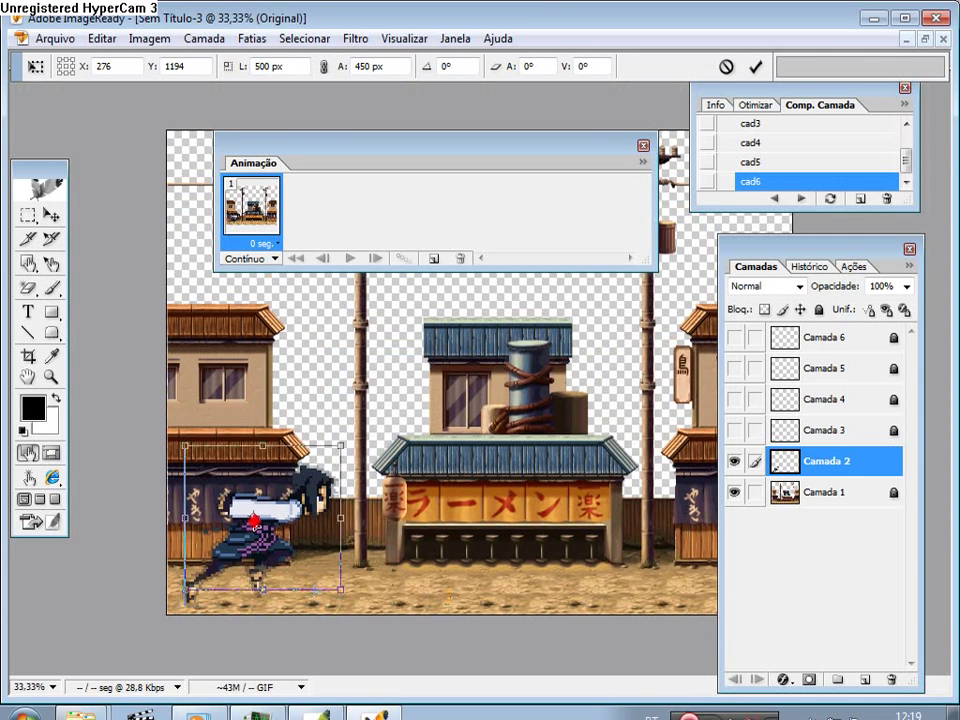
left_click_drag(252, 521, 247, 529)
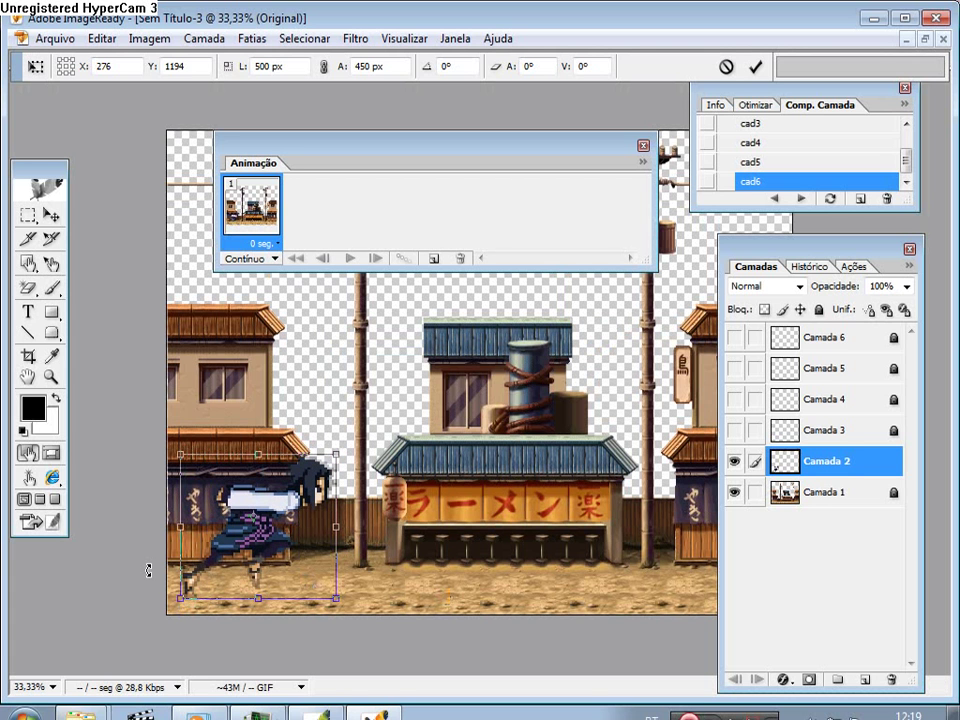
key("Return")
key("c")
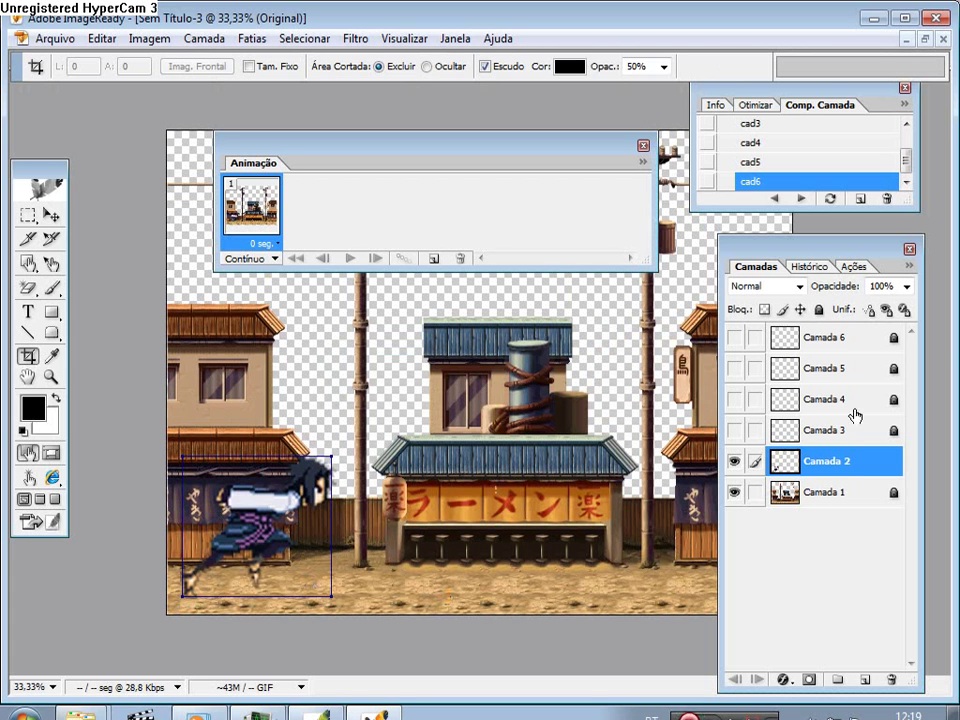
- Lock Camada 2 again, then make Camada 3 visible and remove its full lock
left_click(818, 431)
left_click(805, 461)
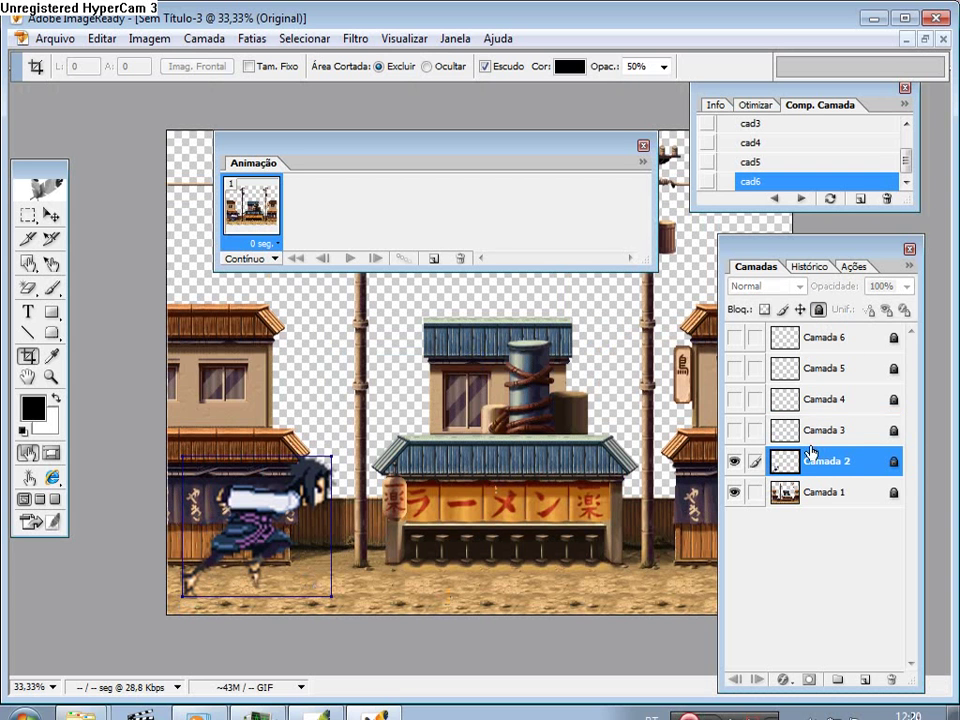
left_click(805, 438)
left_click(735, 431)
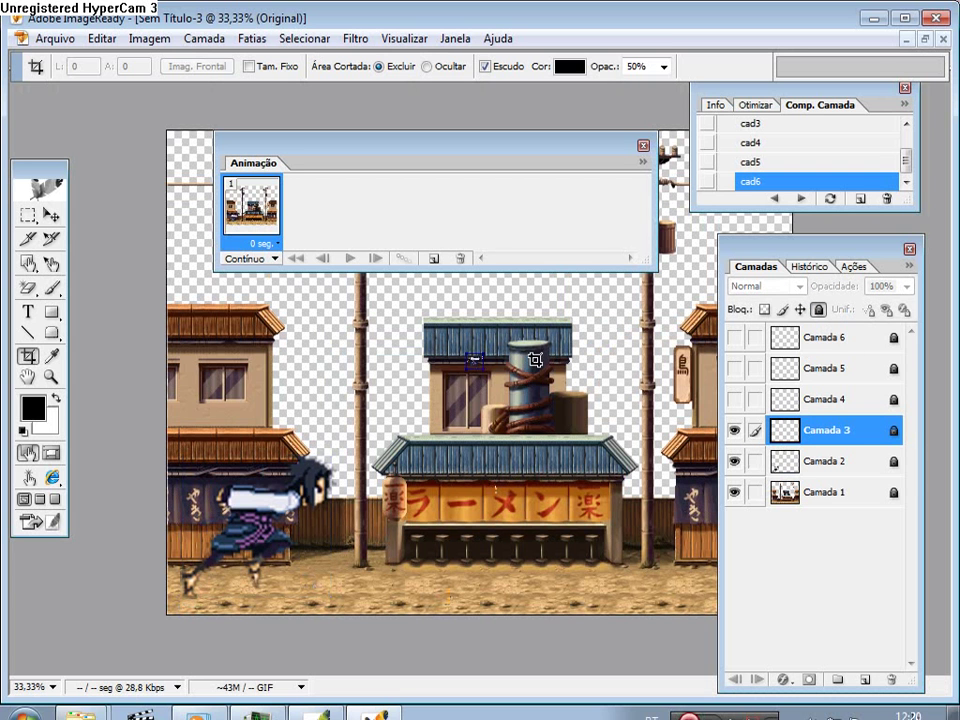
left_click(818, 310)
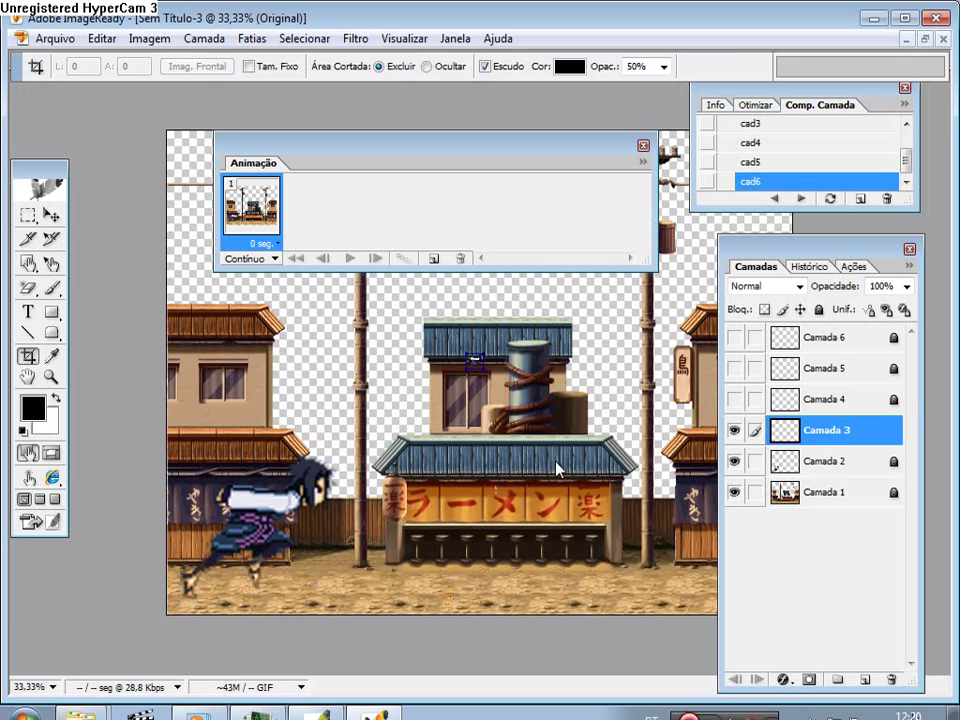
- Free-transform the character on Camada 3 to 500 px wide and 450 px high
key("ctrl+t")
left_click(281, 67)
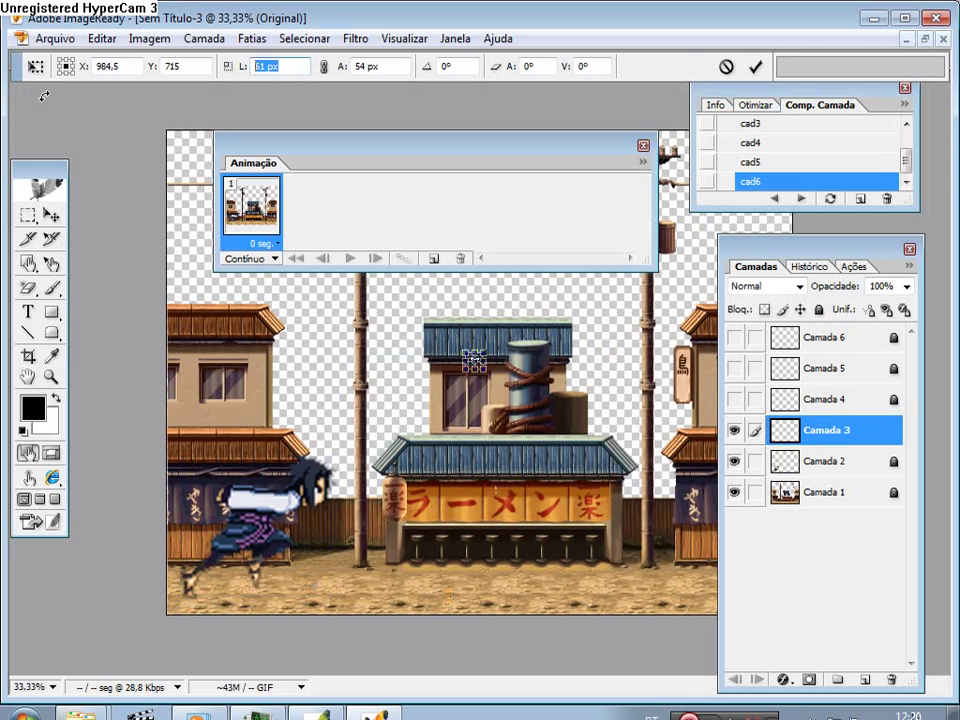
type("500")
key("Tab")
type("4")
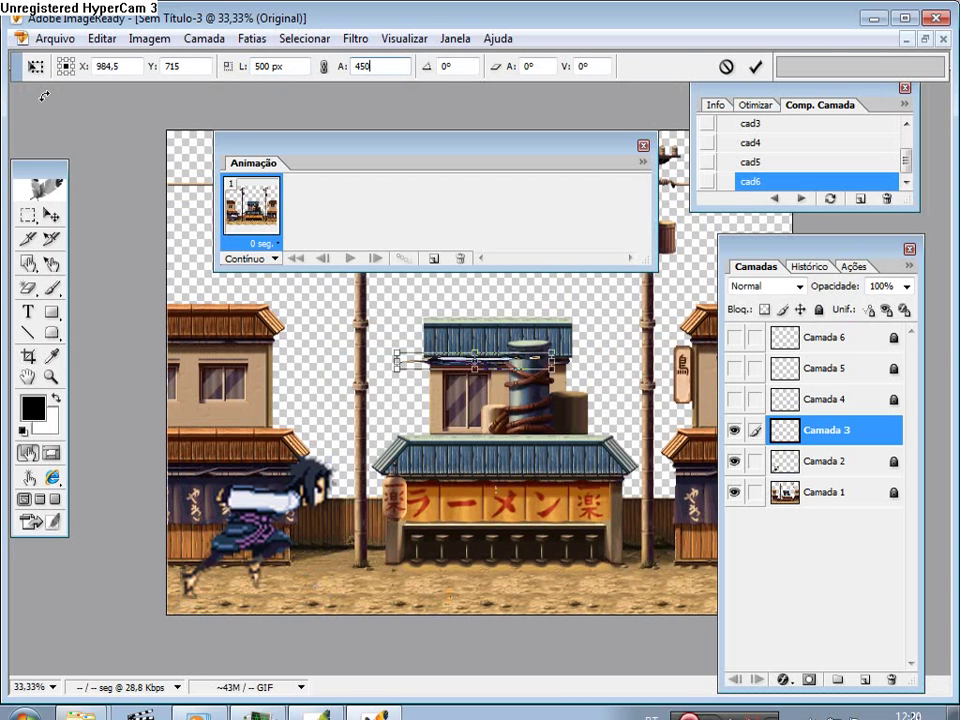
type("50")
key("Return")
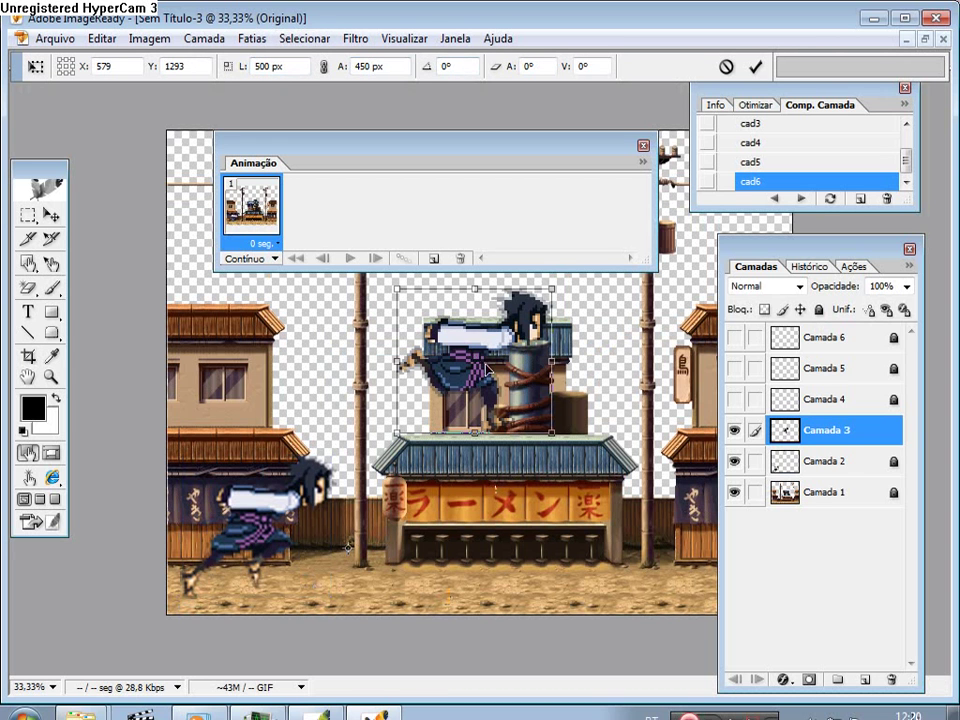
- Place the Camada 3 character on the street slightly ahead of the first runner, apply the transformation and lock the layer
left_click_drag(499, 381, 304, 546)
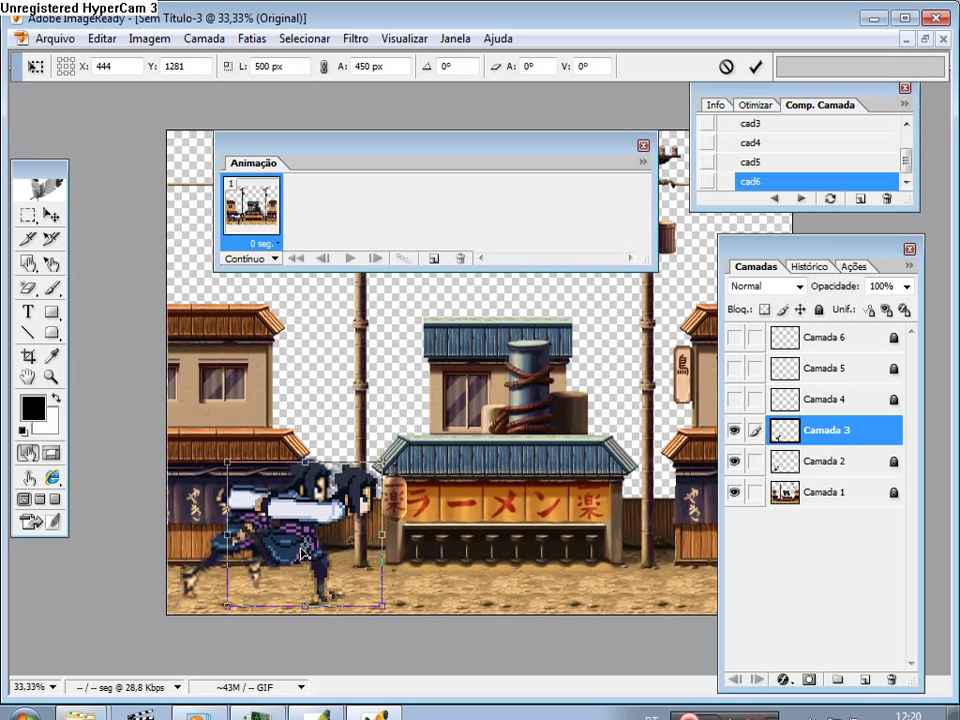
left_click_drag(303, 550, 302, 548)
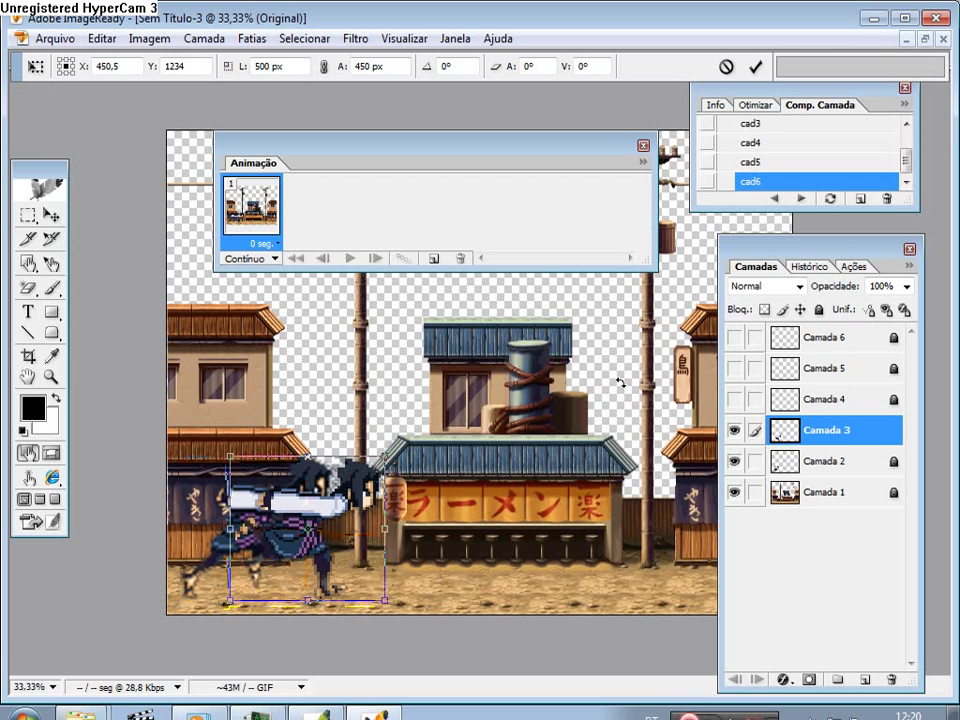
key("c")
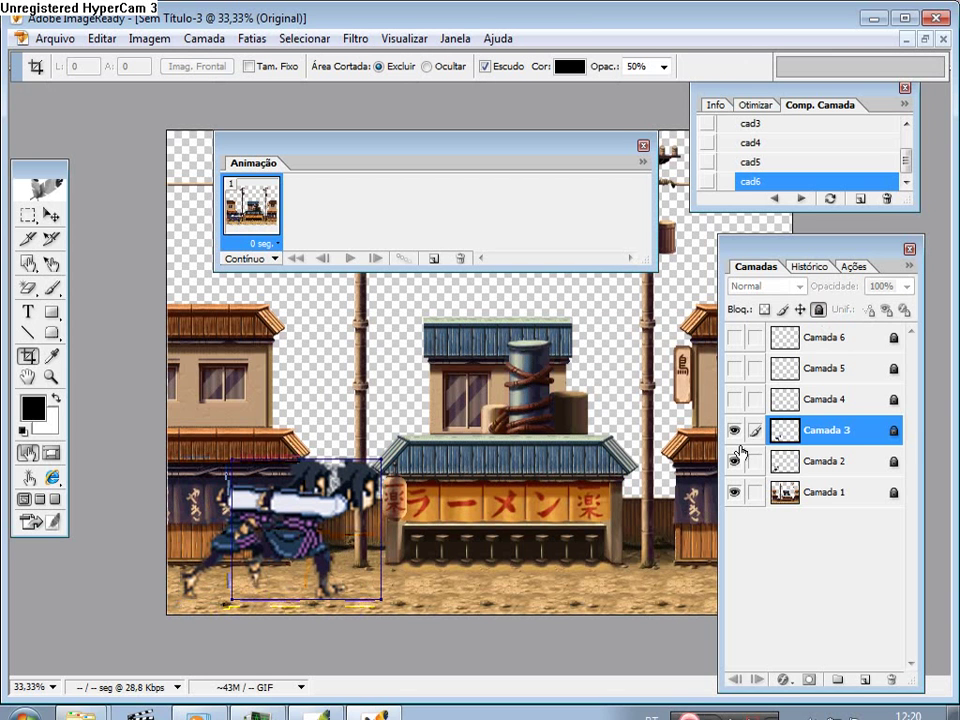
- Hide Camada 3, then make Camada 4 visible and remove its full lock
left_click(735, 430)
left_click(816, 400)
left_click(736, 400)
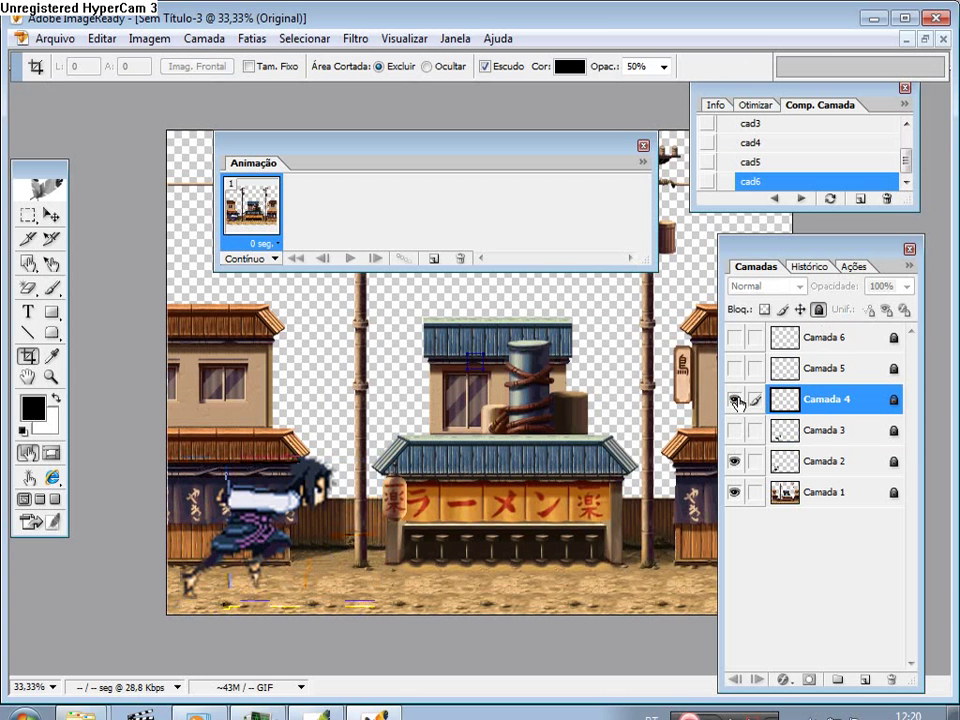
left_click(818, 310)
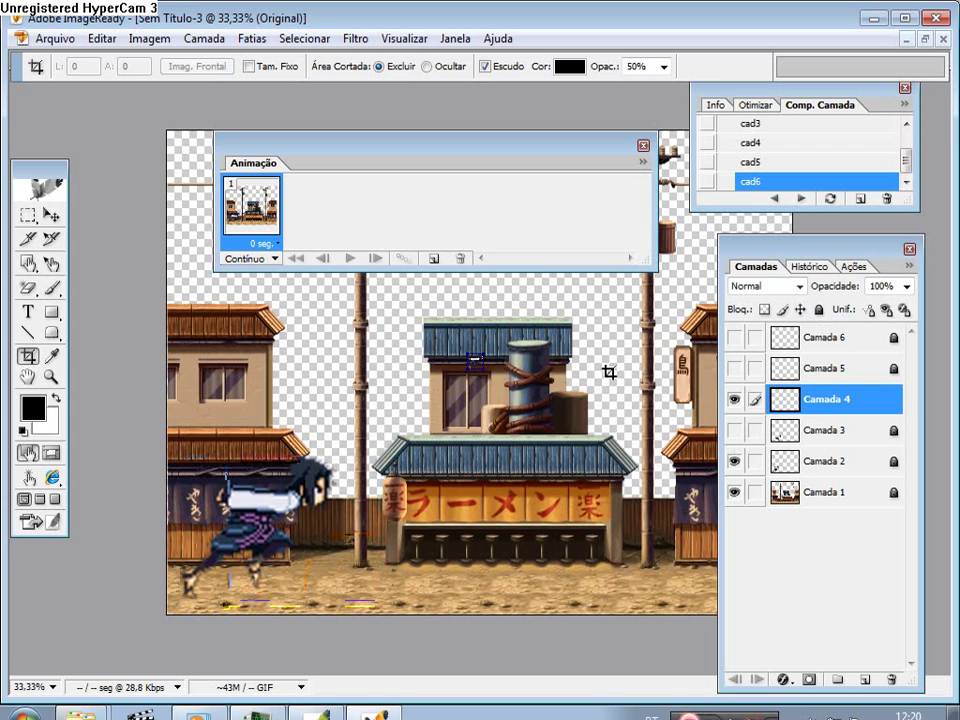
- Free-transform the character on Camada 4 to 500 px wide and 450 px high
key("ctrl+t")
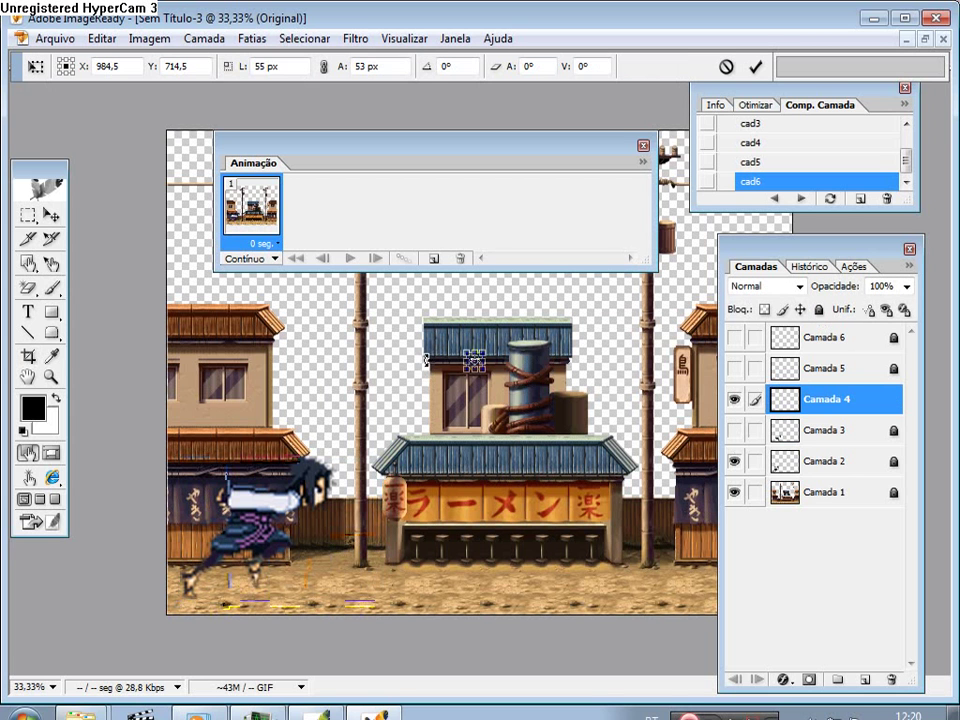
left_click(301, 65)
type("5000")
key("Tab")
type("4")
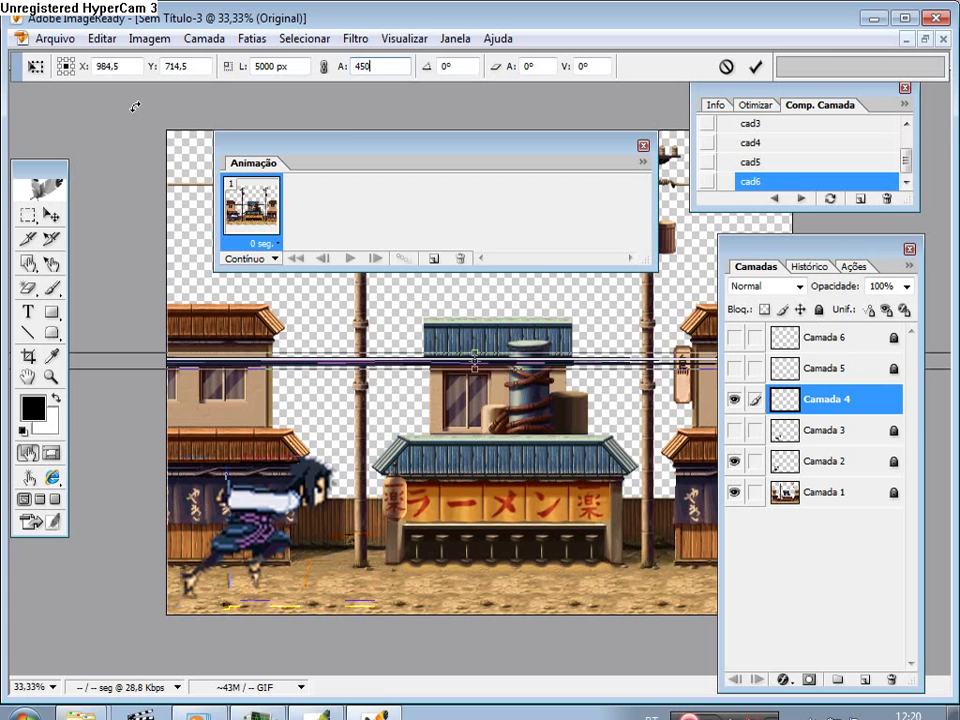
key("shift+Tab")
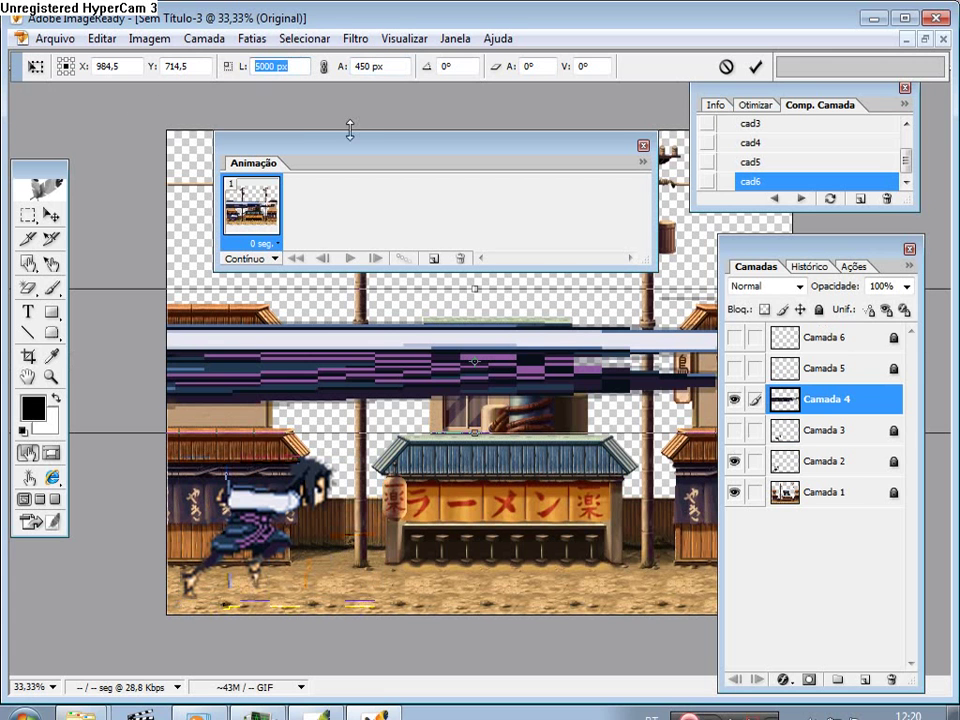
type("500")
key("Tab")
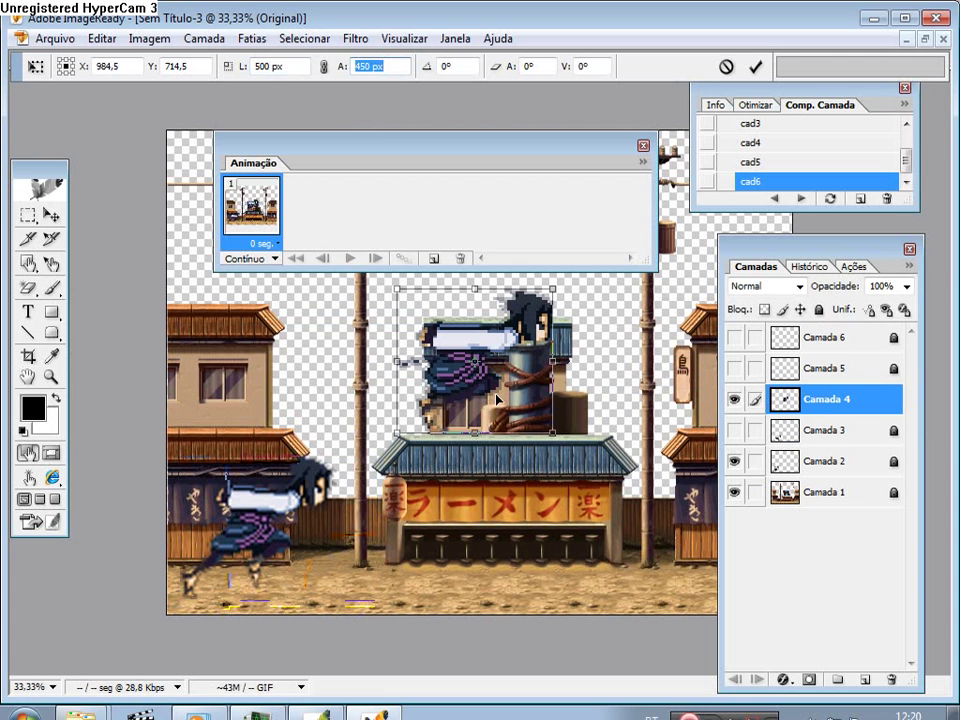
- Place the Camada 4 character on the street before the ramen shop, apply the transformation and make Camada 3 visible again
left_click_drag(497, 400, 451, 568)
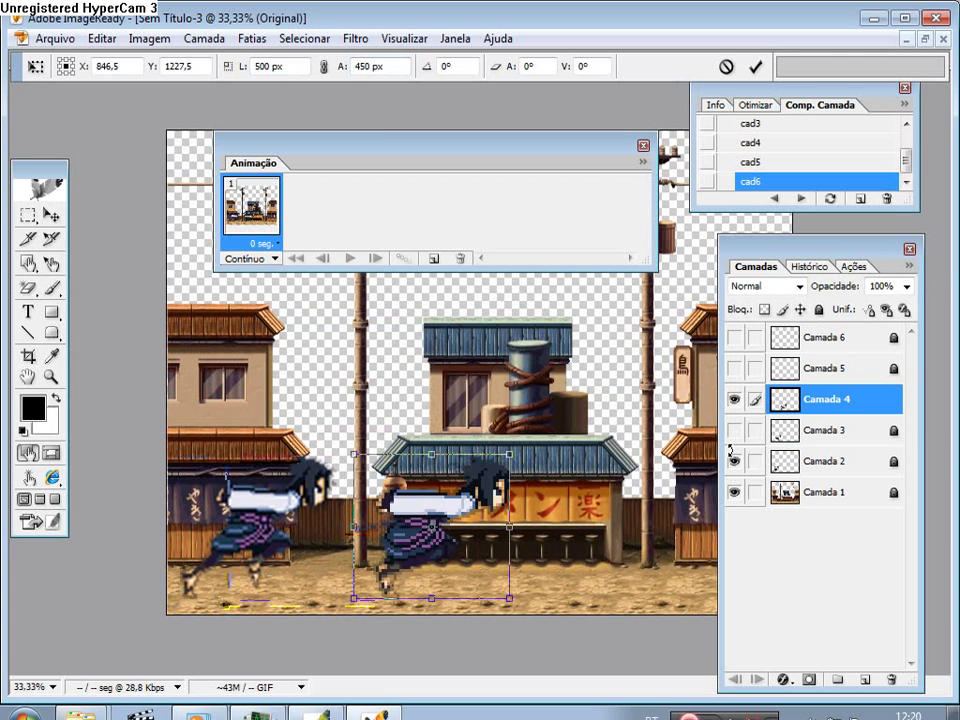
key("Return")
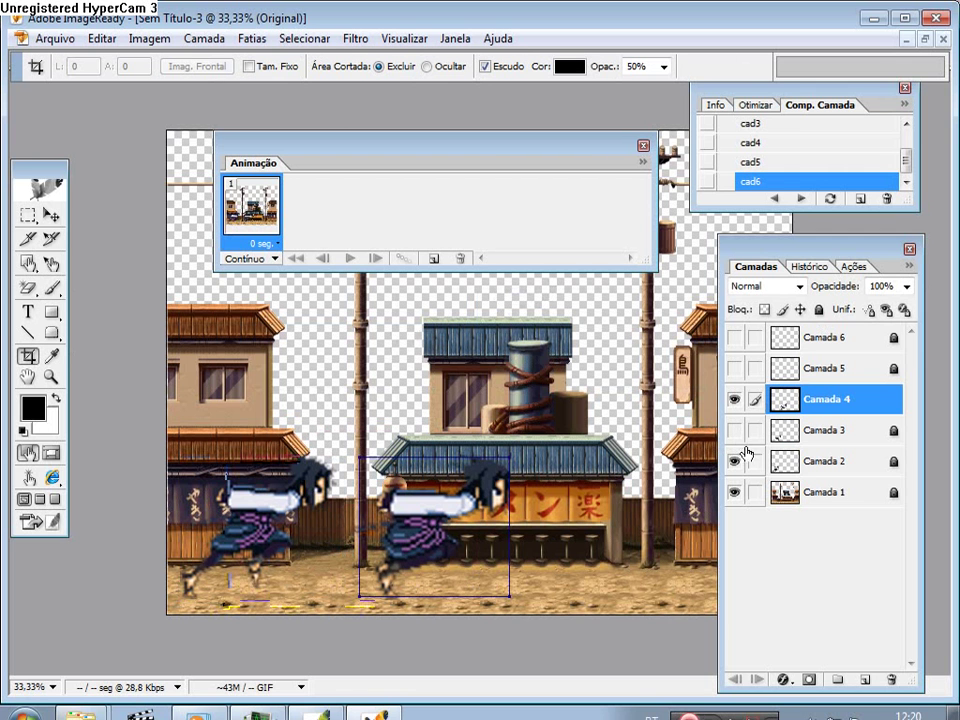
left_click(735, 430)
left_click_drag(437, 516, 455, 526)
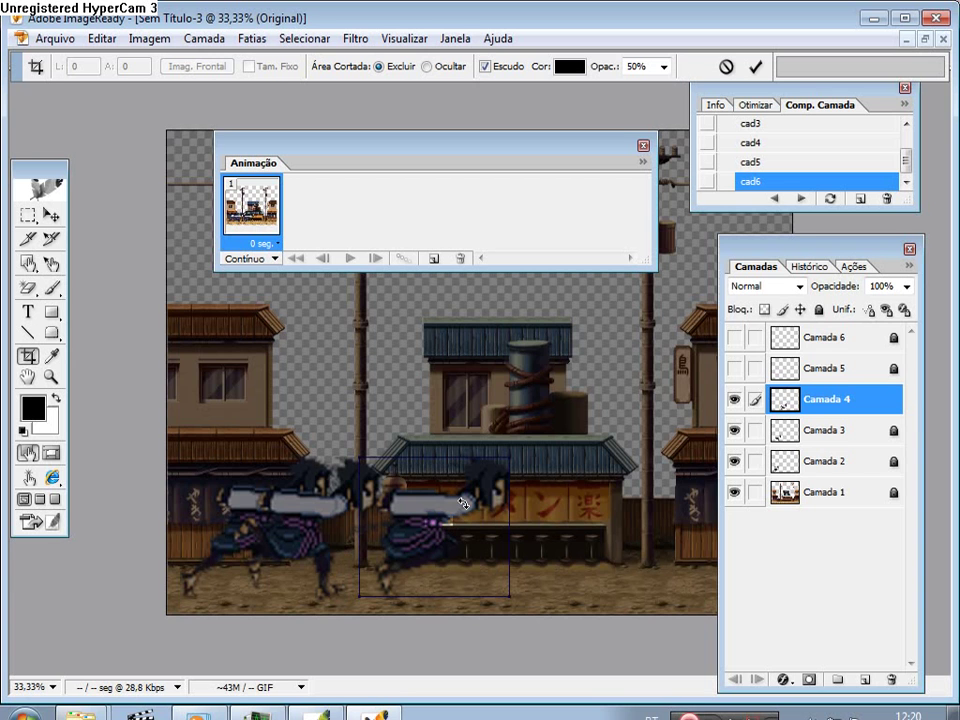
key("Return")
key("ctrl+z")
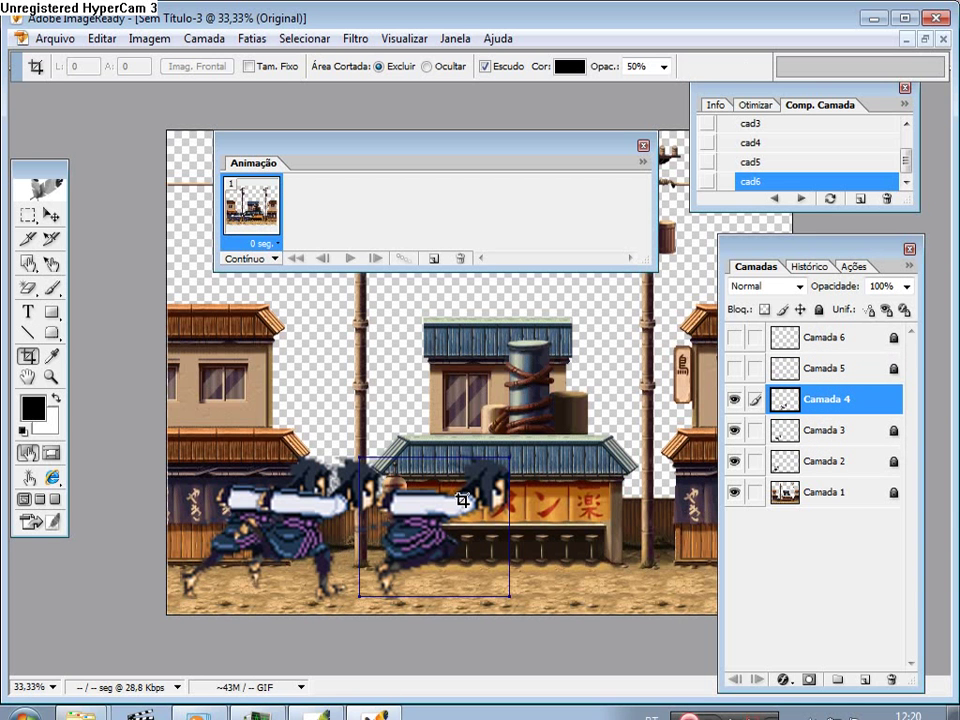
- Move the Camada 4 character back with the Move tool so it runs close ahead of the Camada 3 runner, and lock the layer
left_click(27, 213)
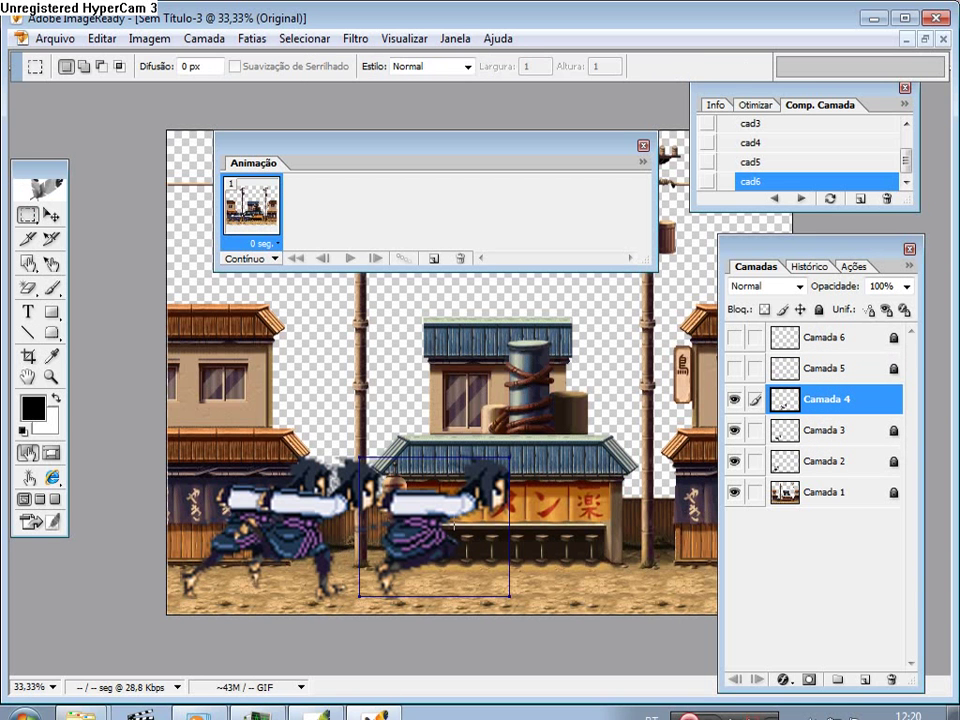
left_click(51, 214)
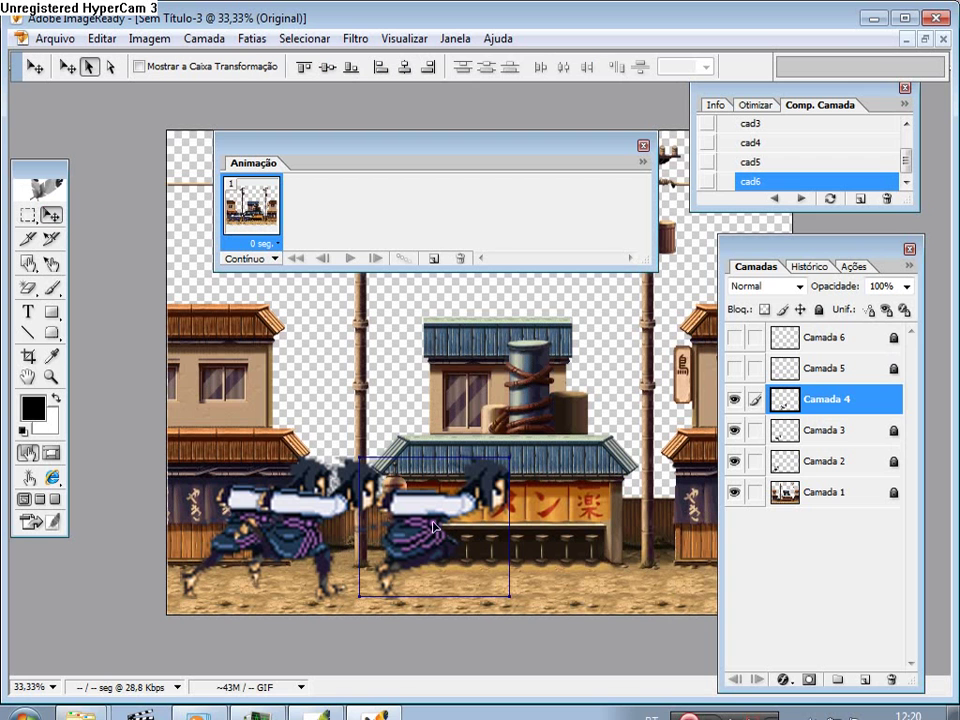
left_click_drag(405, 530, 376, 565)
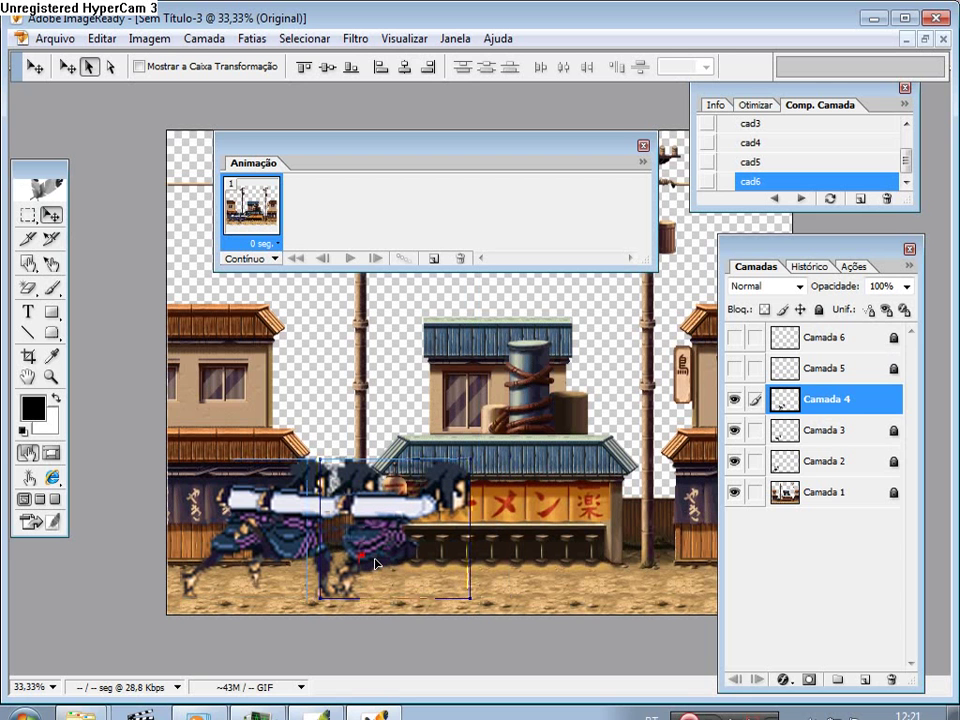
left_click(809, 379)
left_click(800, 400)
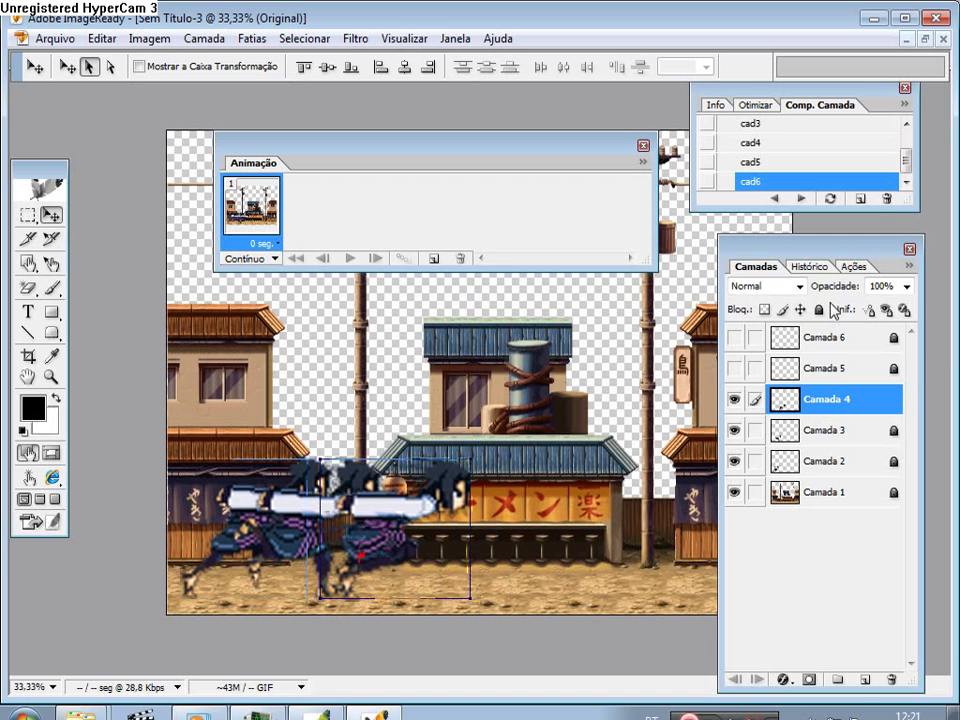
- Make Camada 5 visible, unlock it and free-transform its character to 500 px wide and 450 px high
left_click(823, 372)
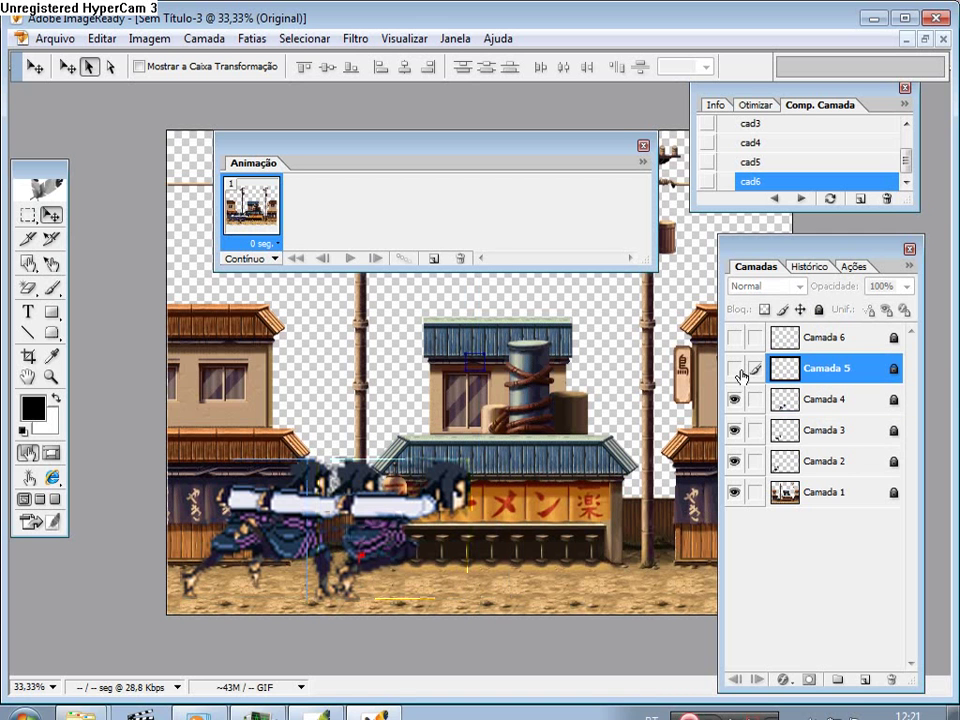
left_click(737, 369)
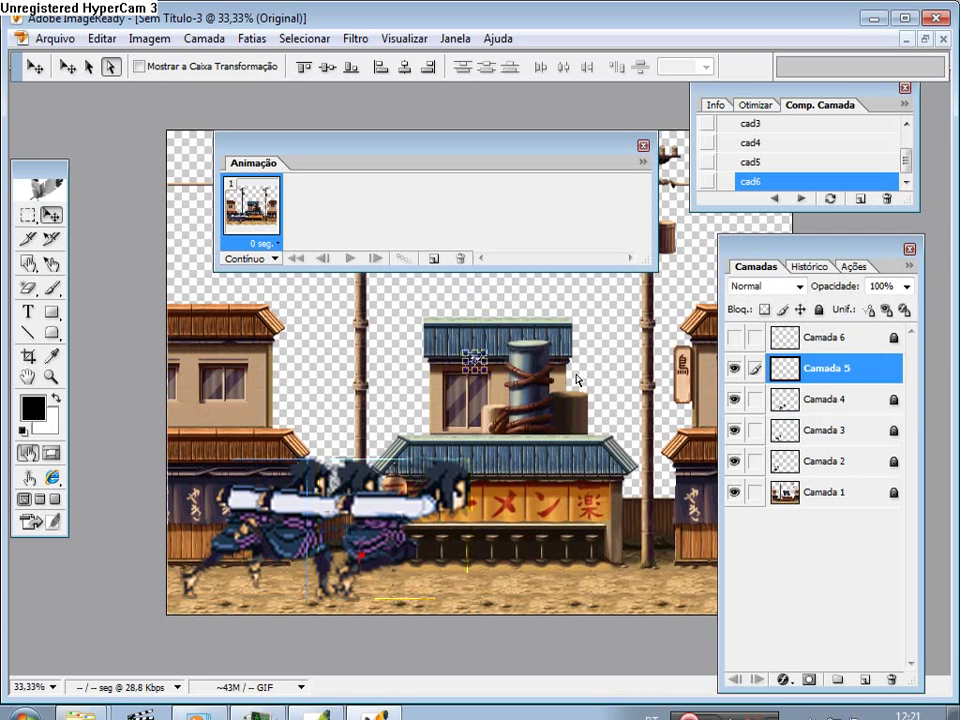
key("ctrl+t")
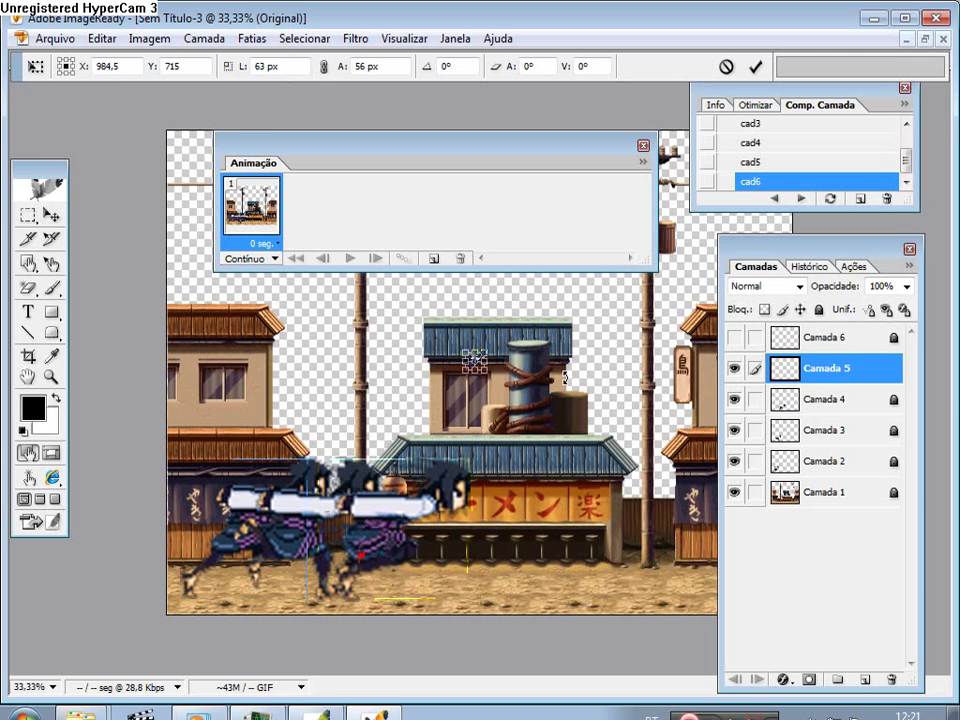
left_click(270, 68)
type("500")
key("Tab")
type("45")
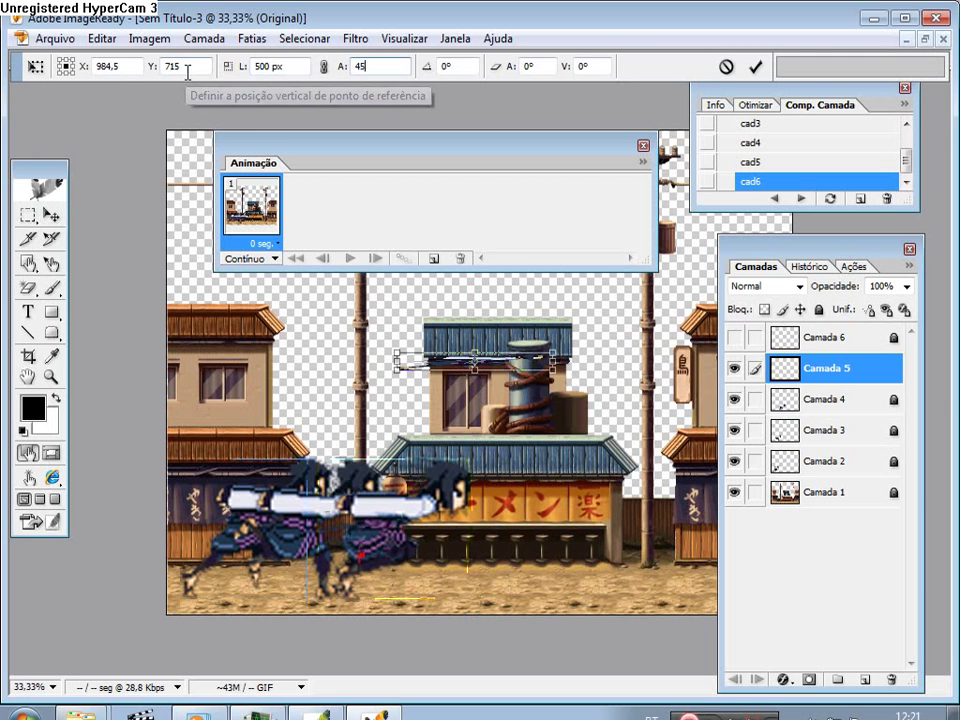
type("0")
key("Tab")
- Place the Camada 5 character slightly higher and ahead of the third runner, apply the transformation and lock the layer
left_click_drag(448, 343, 441, 510)
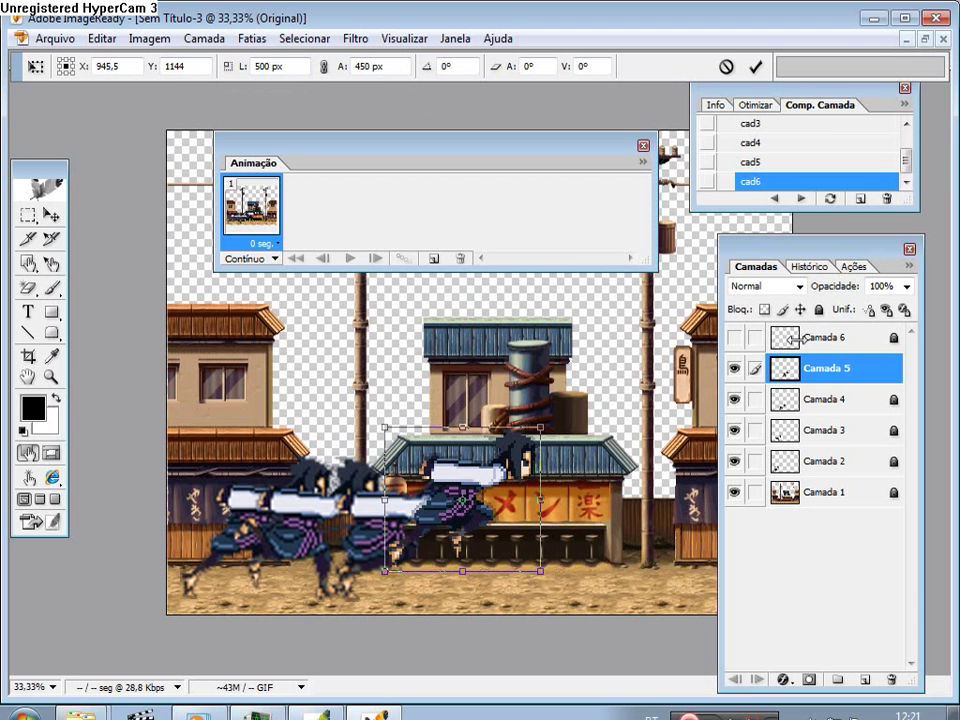
key("Return")
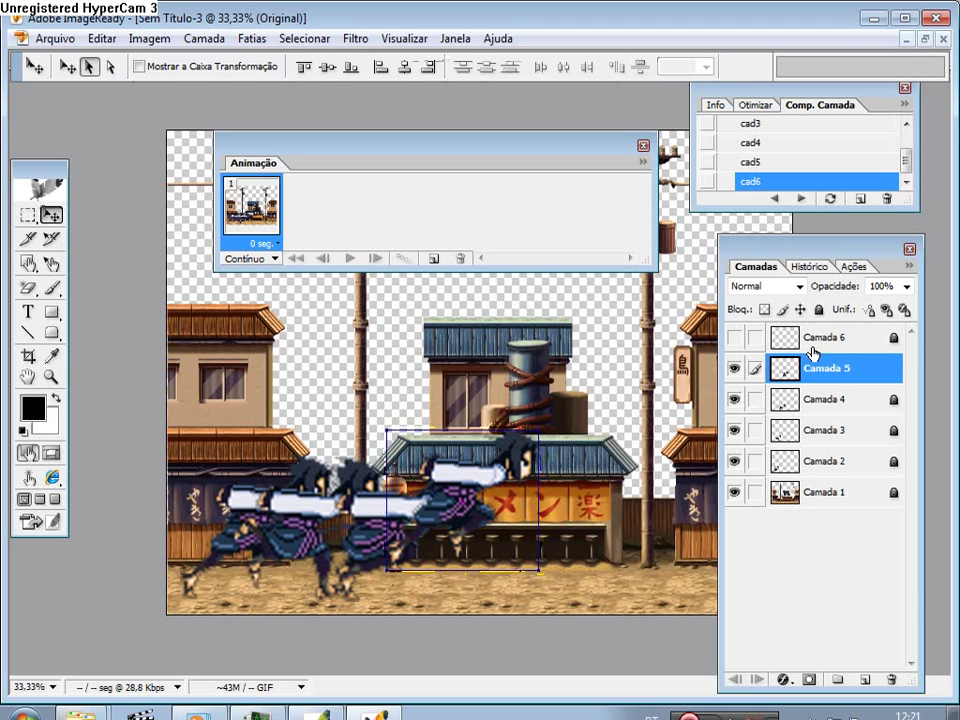
- Make Camada 6 visible, unlock it and free-transform its character to 500 px wide and 450 px high
left_click(823, 336)
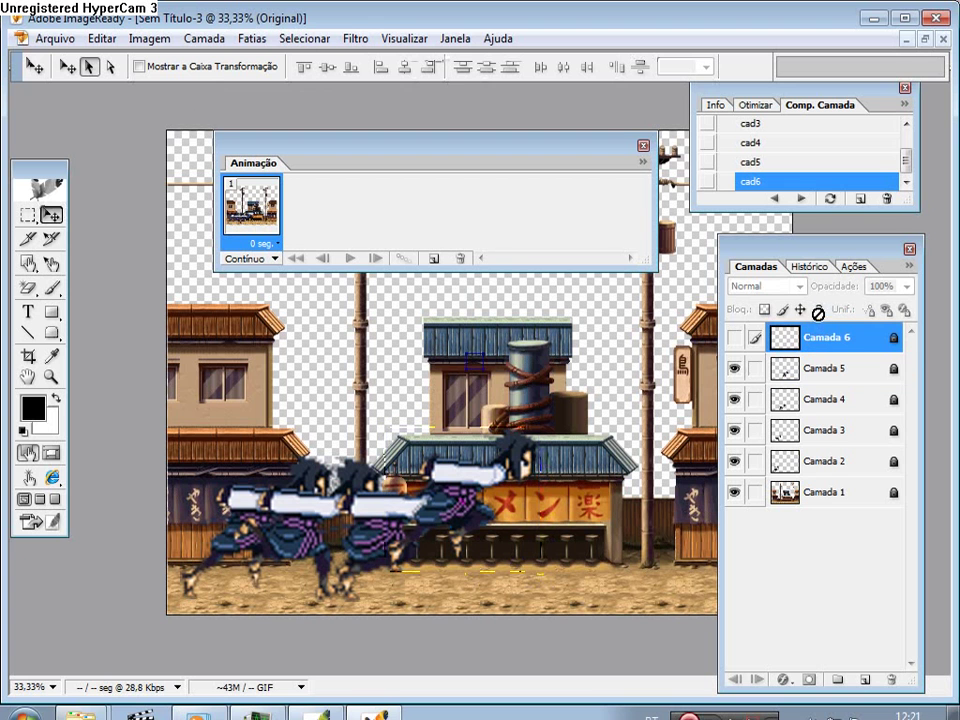
left_click(737, 336)
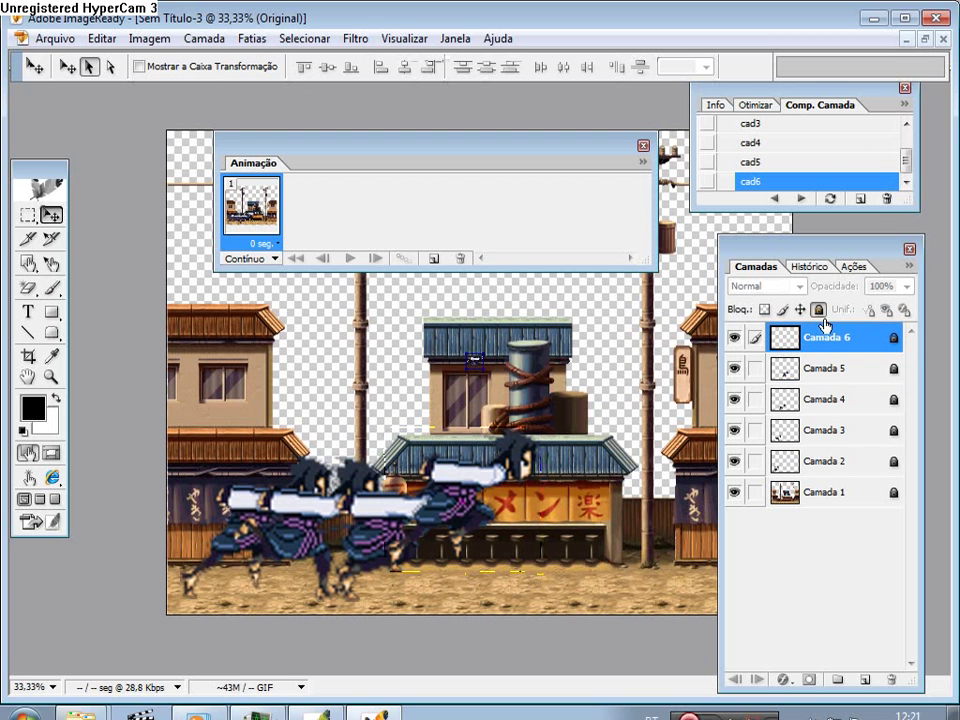
key("ctrl+t")
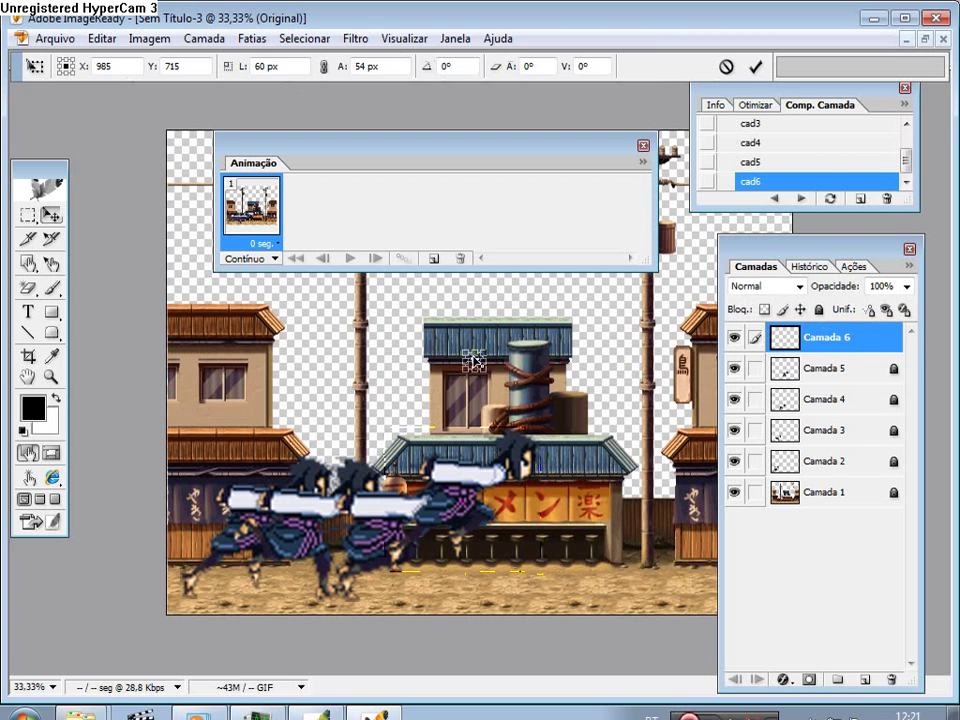
left_click(293, 68)
type("500")
key("Tab")
type("450")
key("Tab")
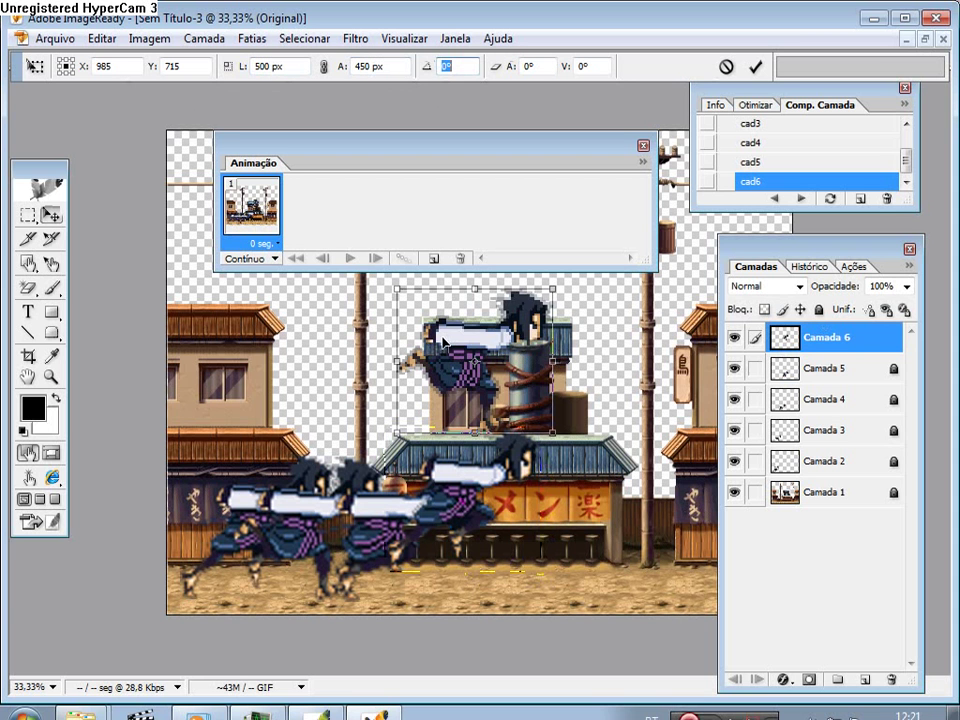
- Place the Camada 6 character ahead of the Camada 5 runner in front of the ramen shop and apply the transformation
left_click_drag(470, 362, 543, 529)
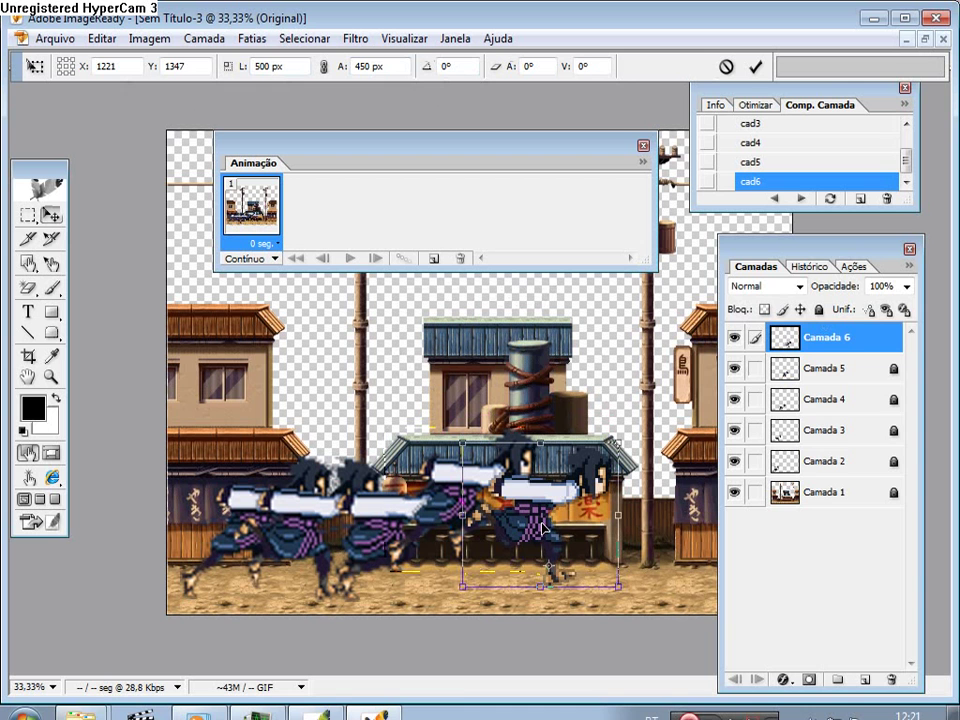
left_click_drag(770, 262, 872, 281)
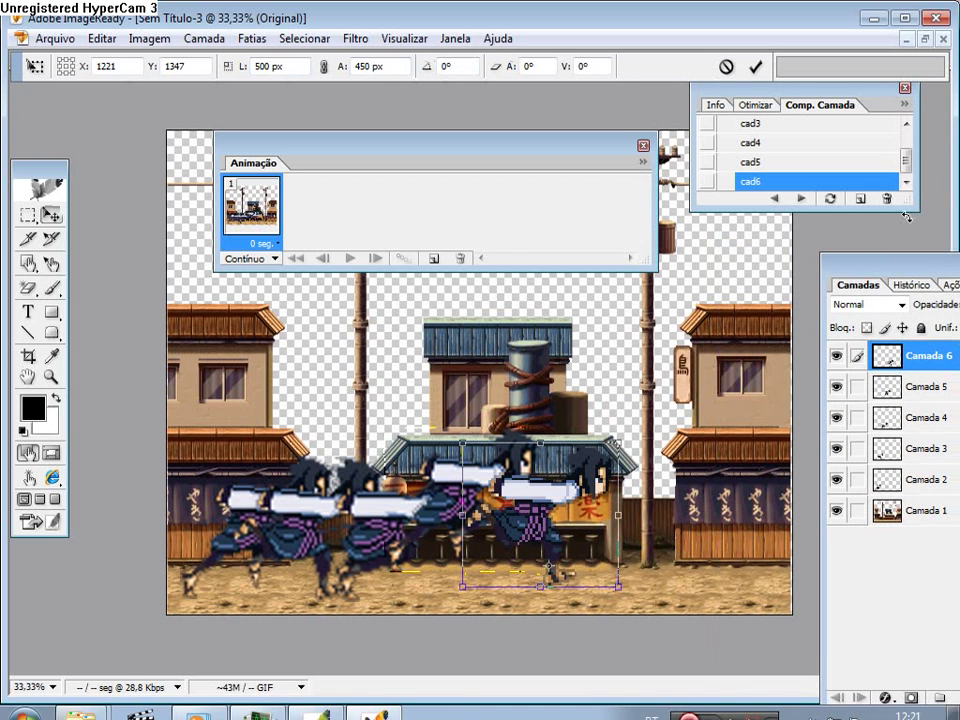
key("Return")
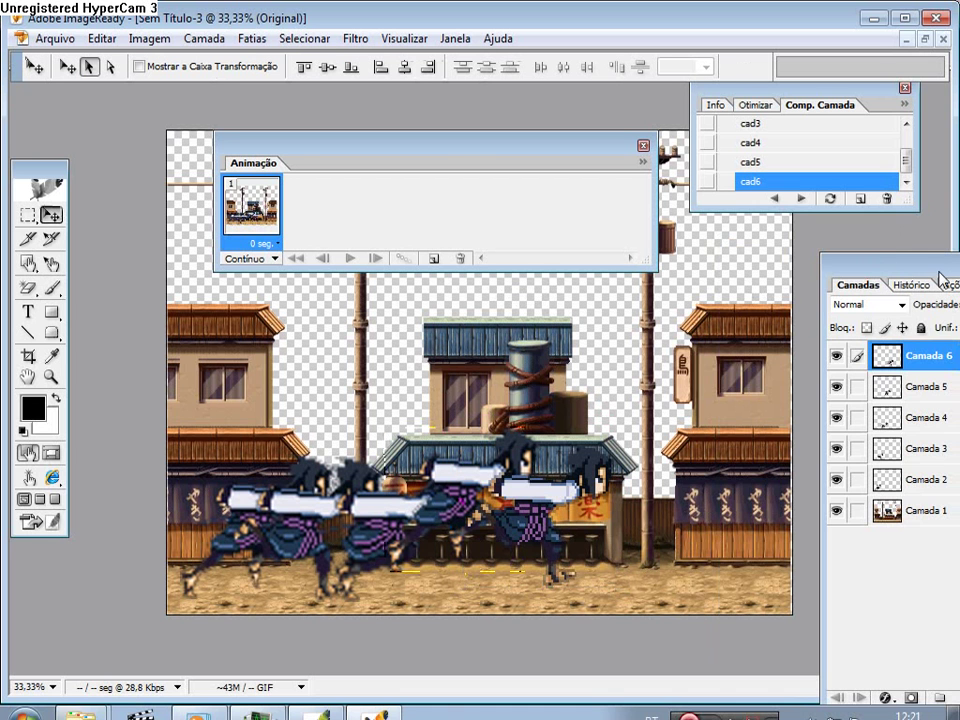
- Duplicate the Camada 2 layer and hide the original
left_click_drag(915, 260, 748, 212)
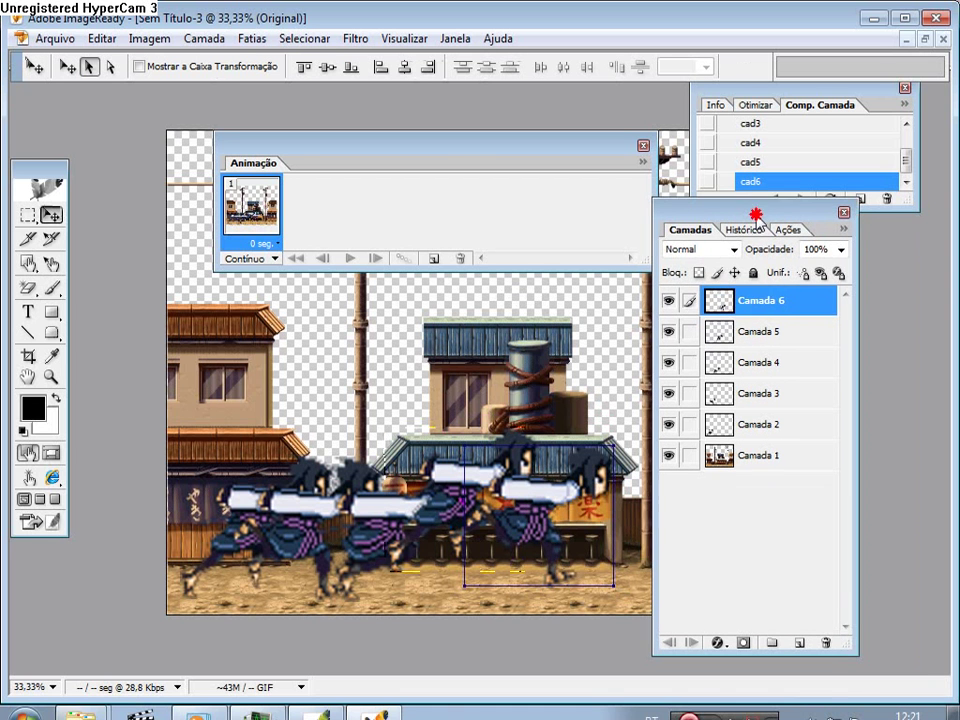
left_click(735, 428)
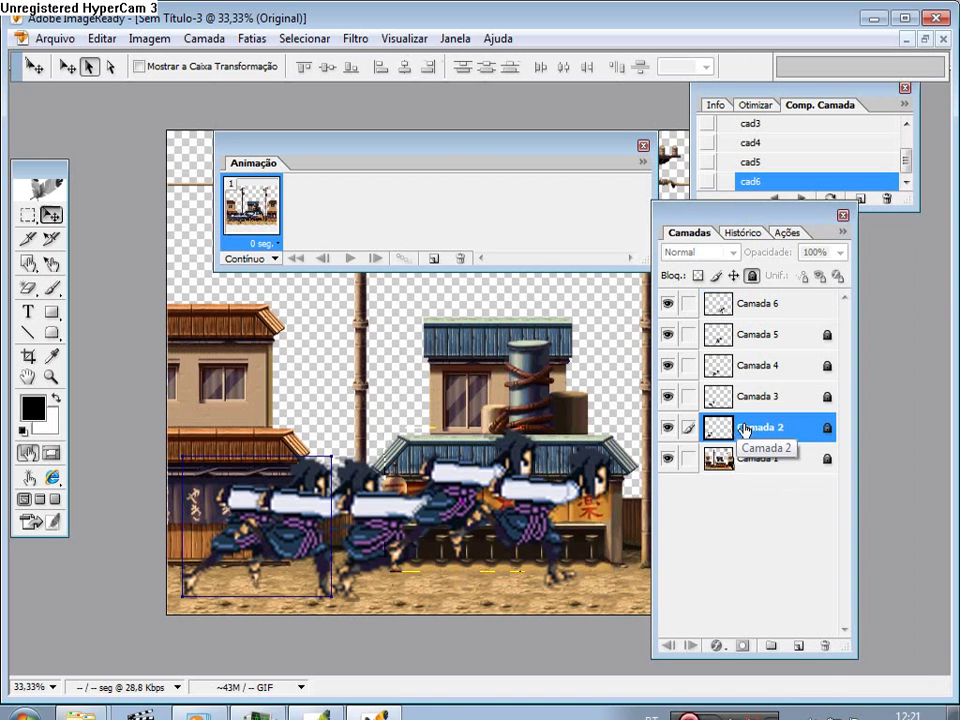
right_click(749, 428)
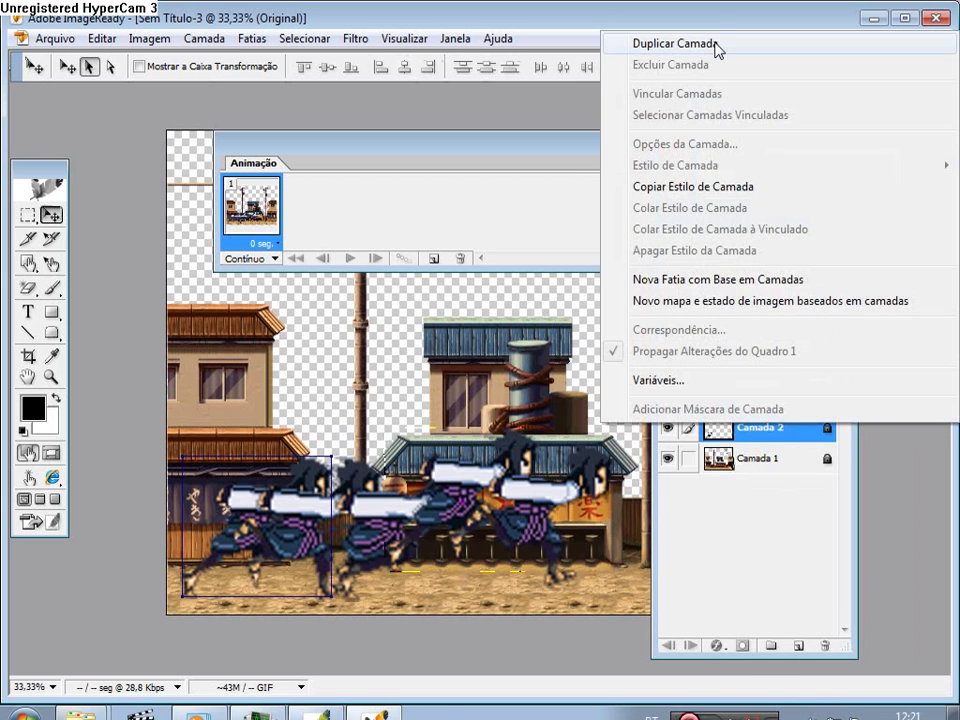
left_click(716, 46)
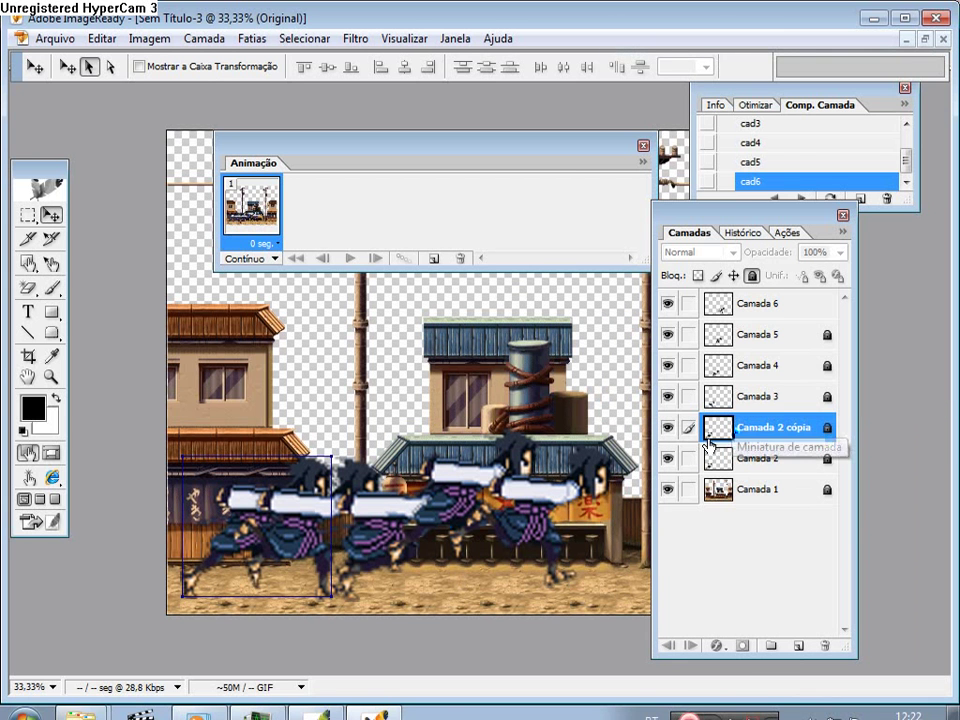
left_click(763, 459)
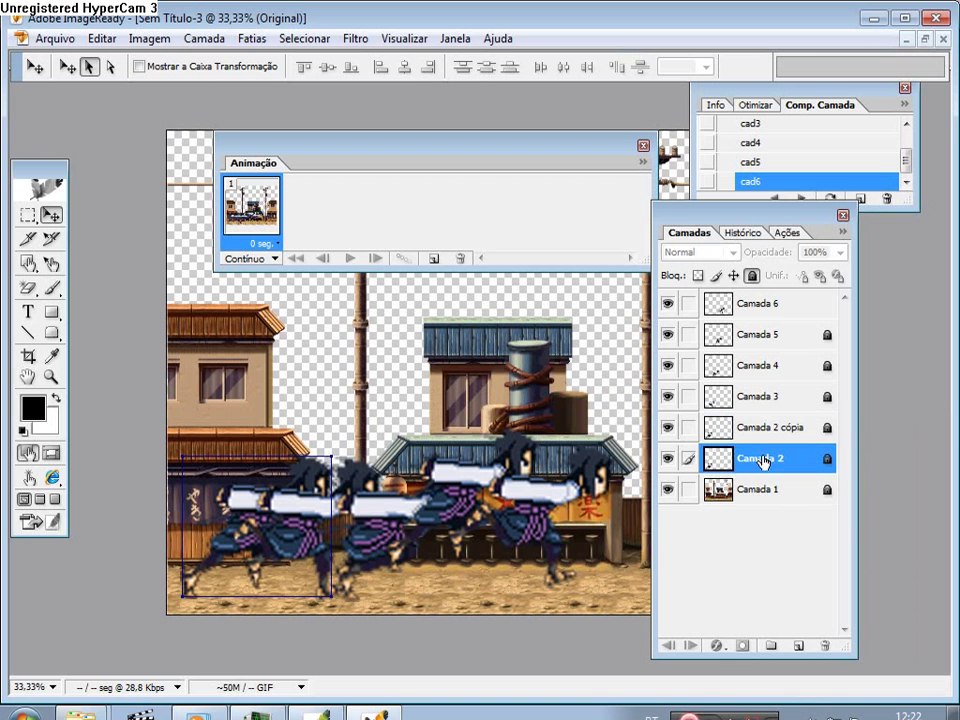
left_click(668, 459)
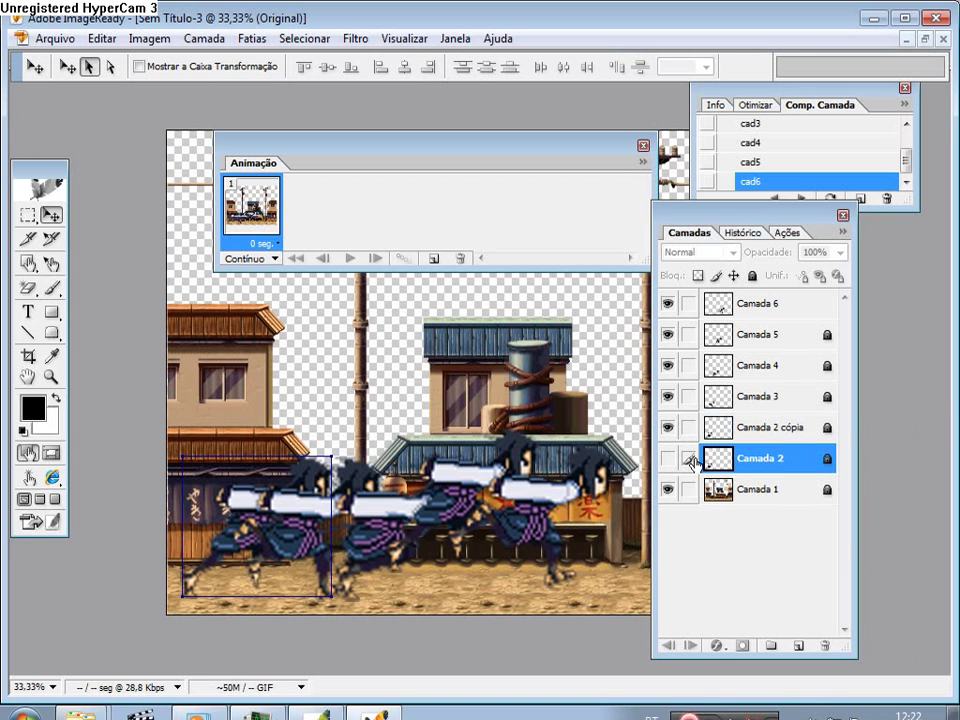
- Unlock Camada 2 cópia and bring it to the top of the layer stack above Camada 6
left_click(766, 432)
left_click(753, 277)
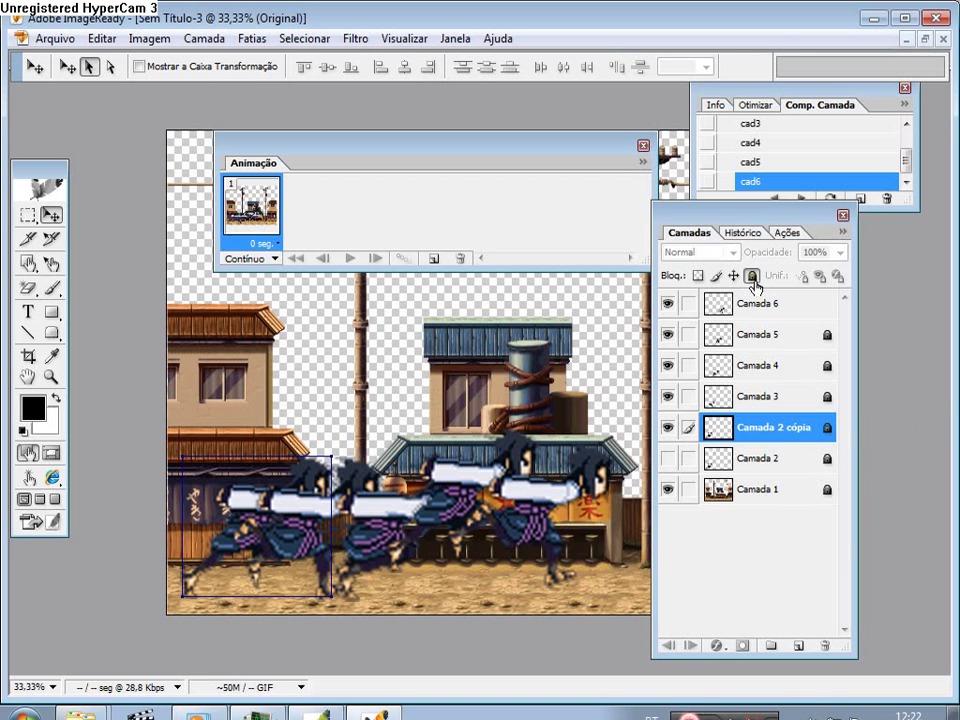
left_click(753, 279)
left_click_drag(740, 430, 767, 298)
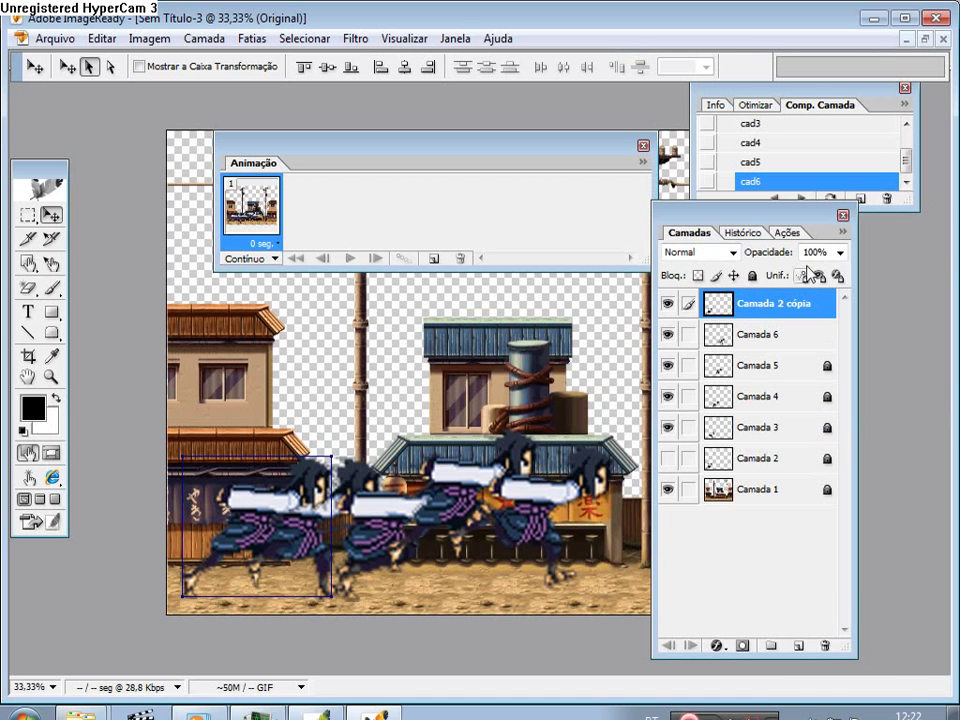
- Place the Camada 2 cópia character just ahead of the Camada 6 runner, at the right end of the ramen shop
left_click_drag(790, 228, 890, 252)
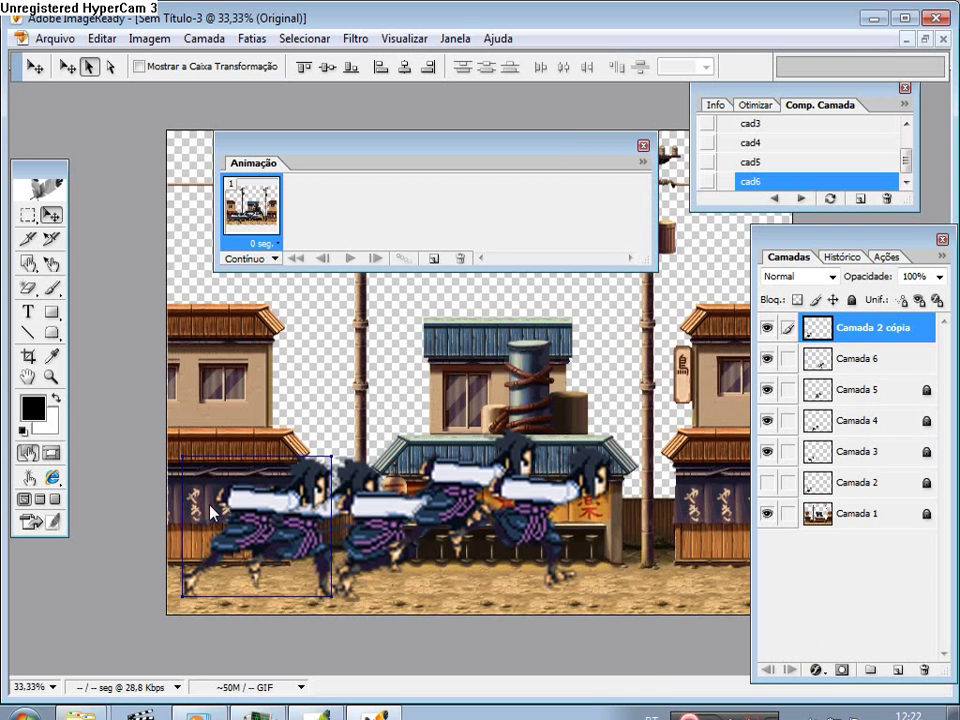
left_click_drag(235, 505, 601, 492)
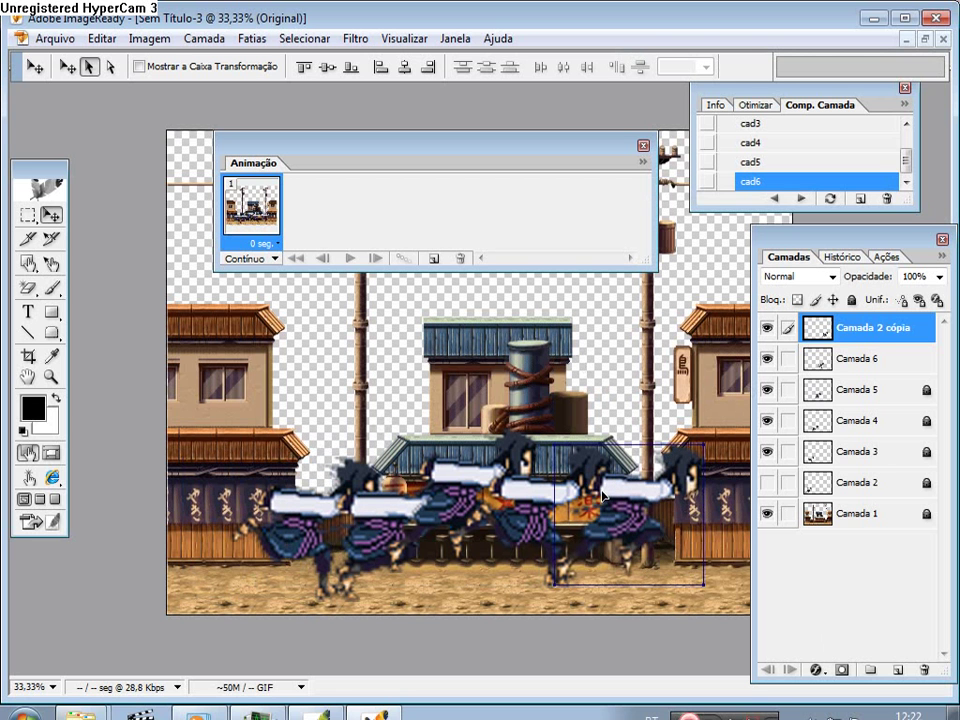
left_click_drag(894, 242, 180, 120)
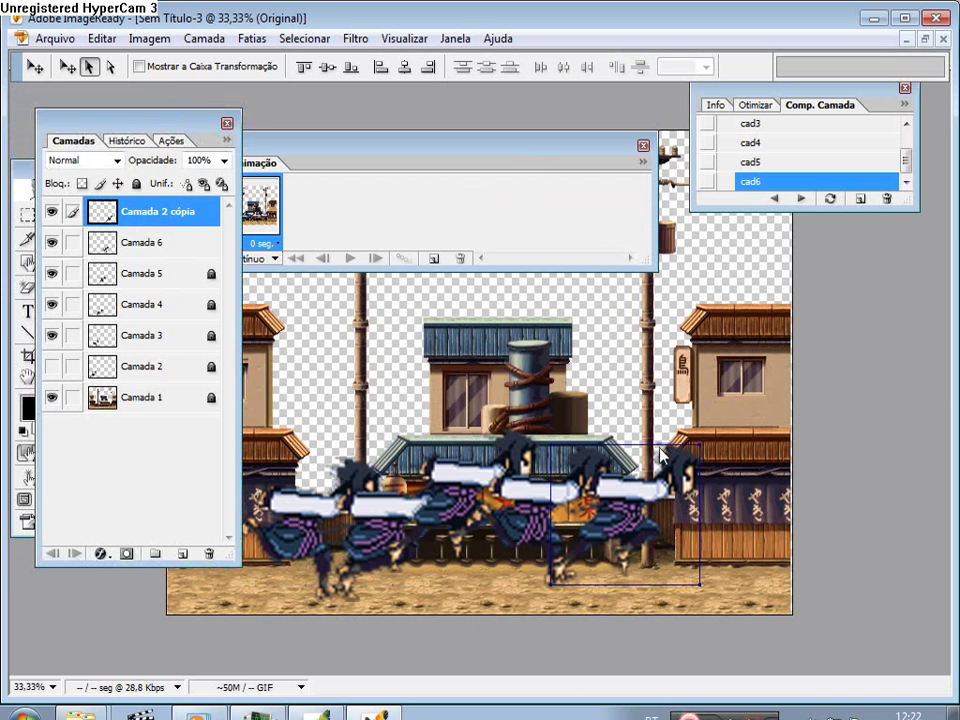
- Duplicate the Camada 3 layer and hide the original
left_click(130, 336)
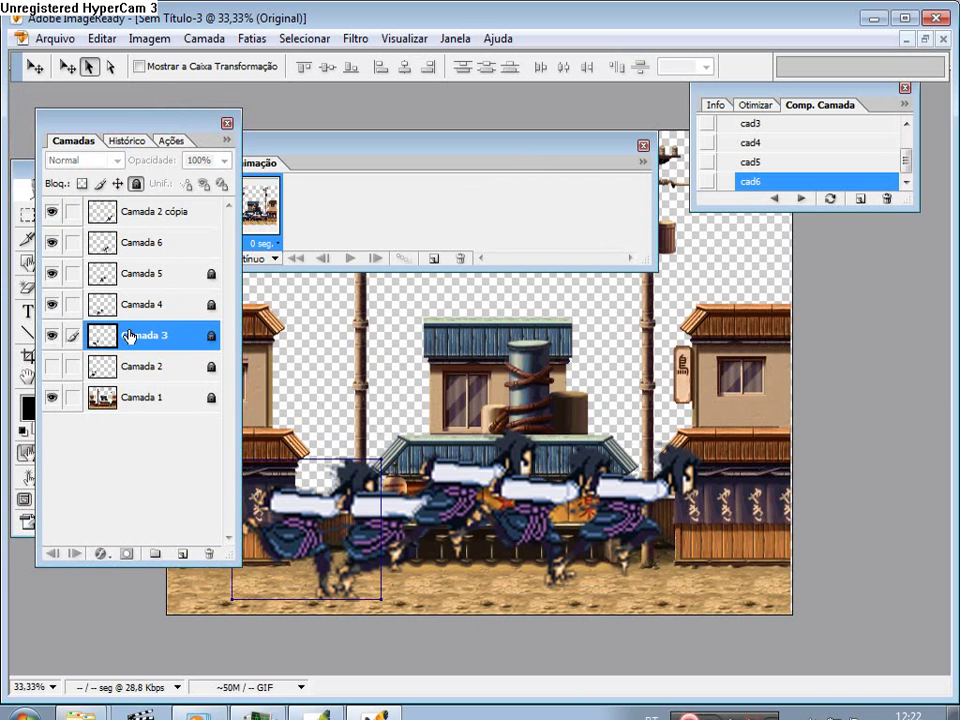
right_click(130, 336)
left_click(195, 329)
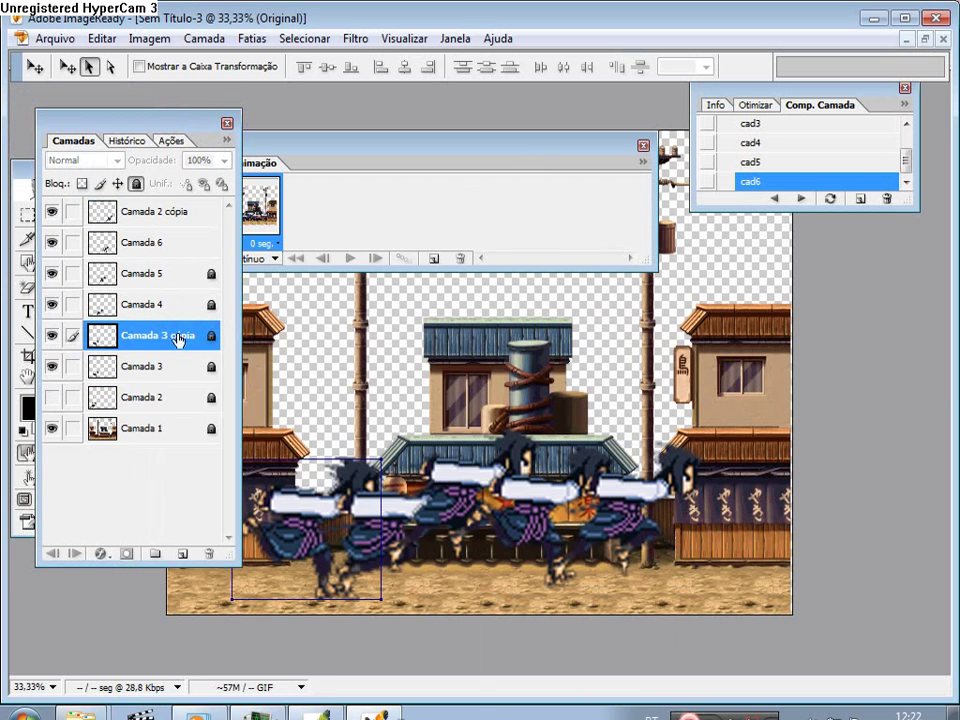
left_click(100, 375)
left_click(51, 366)
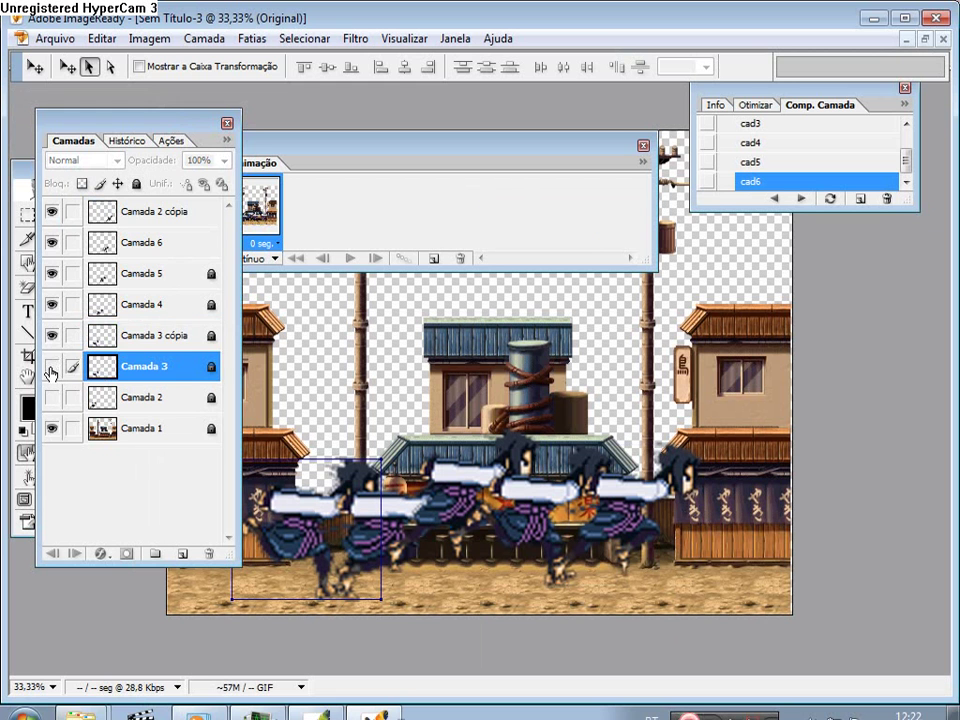
- Bring the unlocked Camada 3 cópia to the top of the layer stack and place its character slightly ahead of the Camada 2 cópia runner
left_click(128, 337)
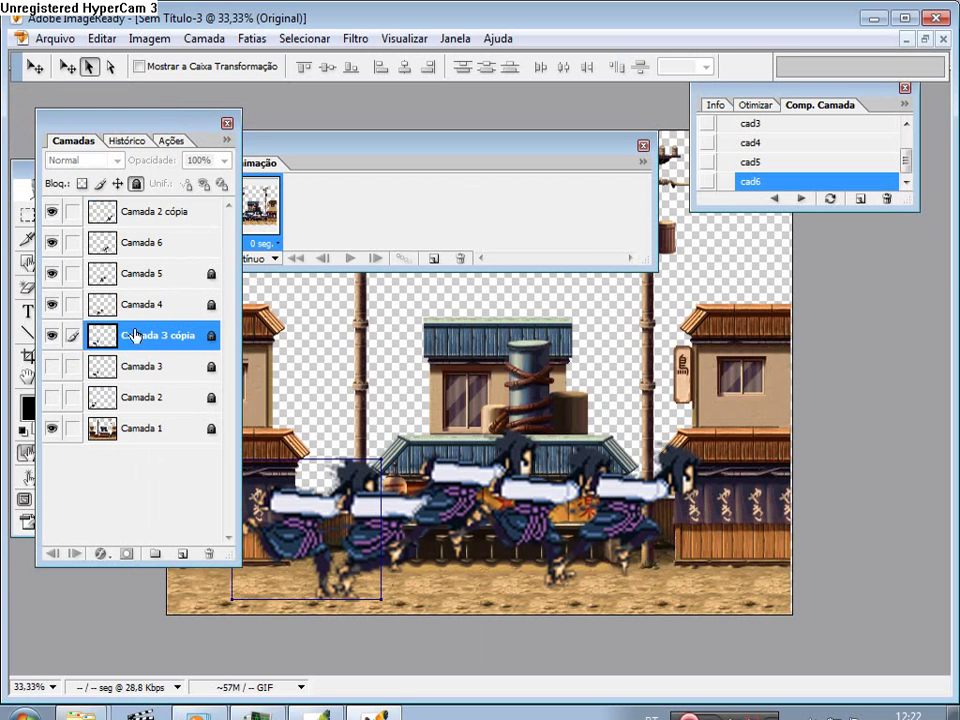
left_click(136, 184)
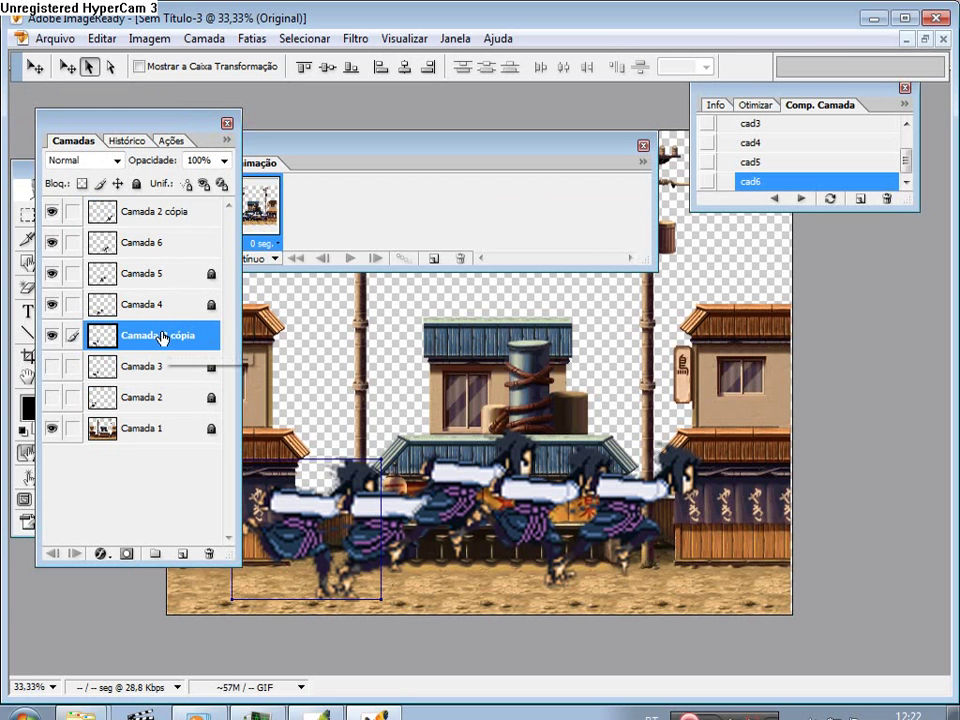
left_click_drag(163, 207, 162, 205)
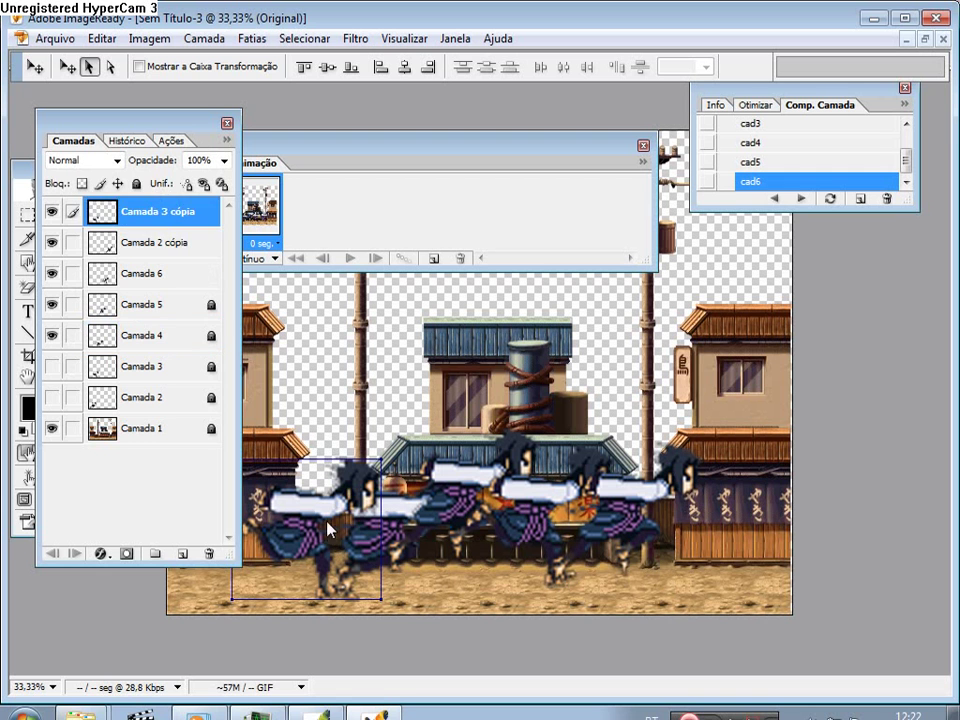
left_click_drag(300, 528, 651, 541)
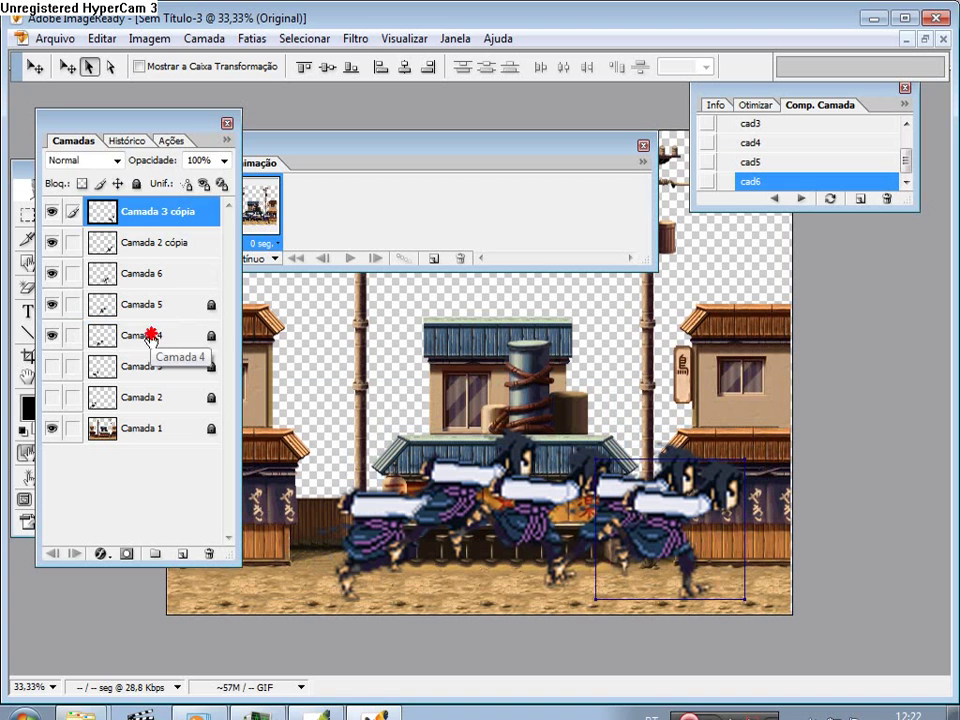
- Duplicate the Camada 5 layer
left_click(150, 335)
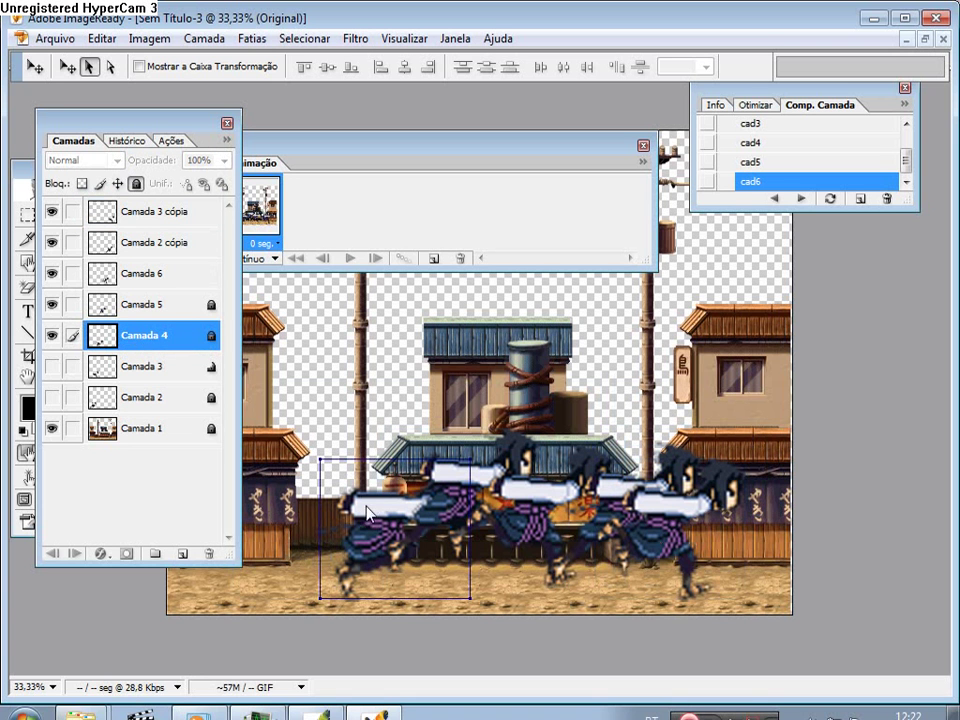
left_click(130, 305)
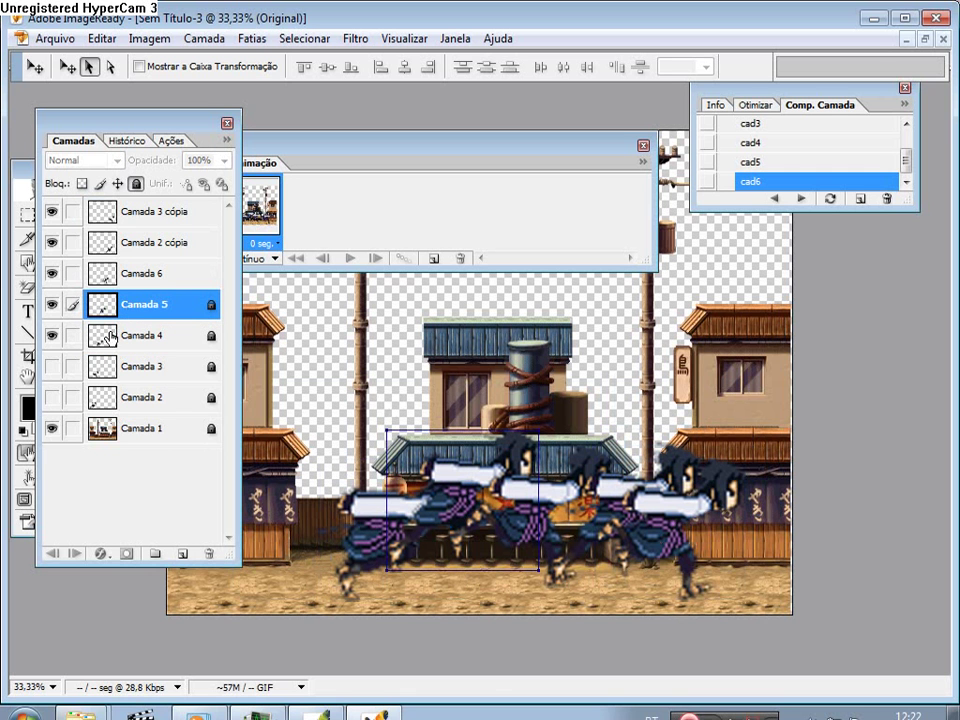
right_click(130, 307)
left_click(180, 319)
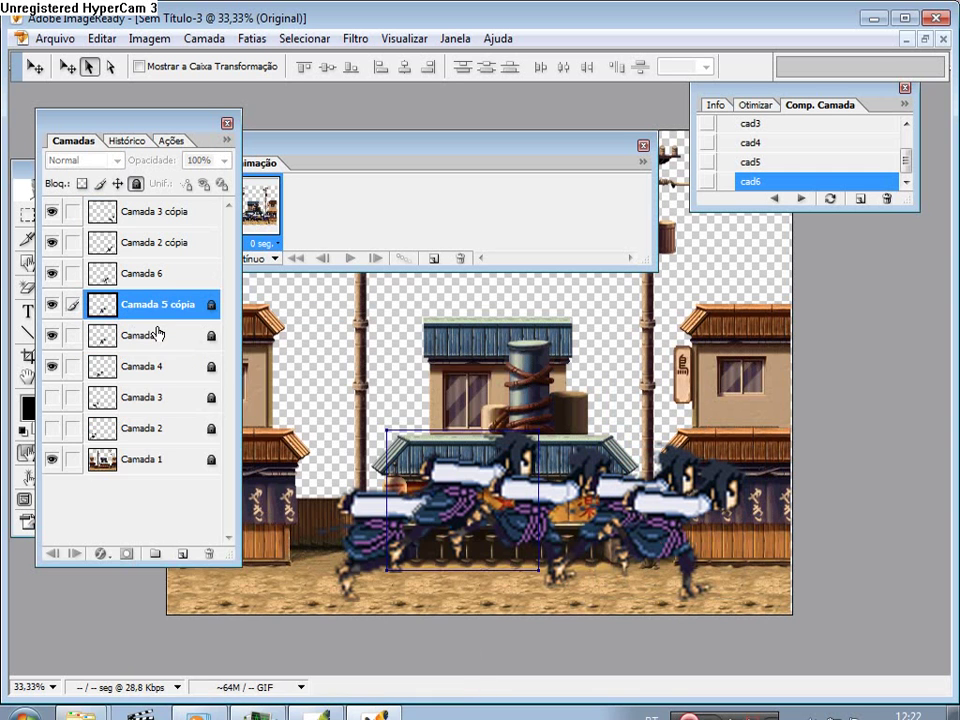
- Hide the original Camada 5 and move the unlocked copy's character higher, partly past the right edge of the street
left_click(55, 336)
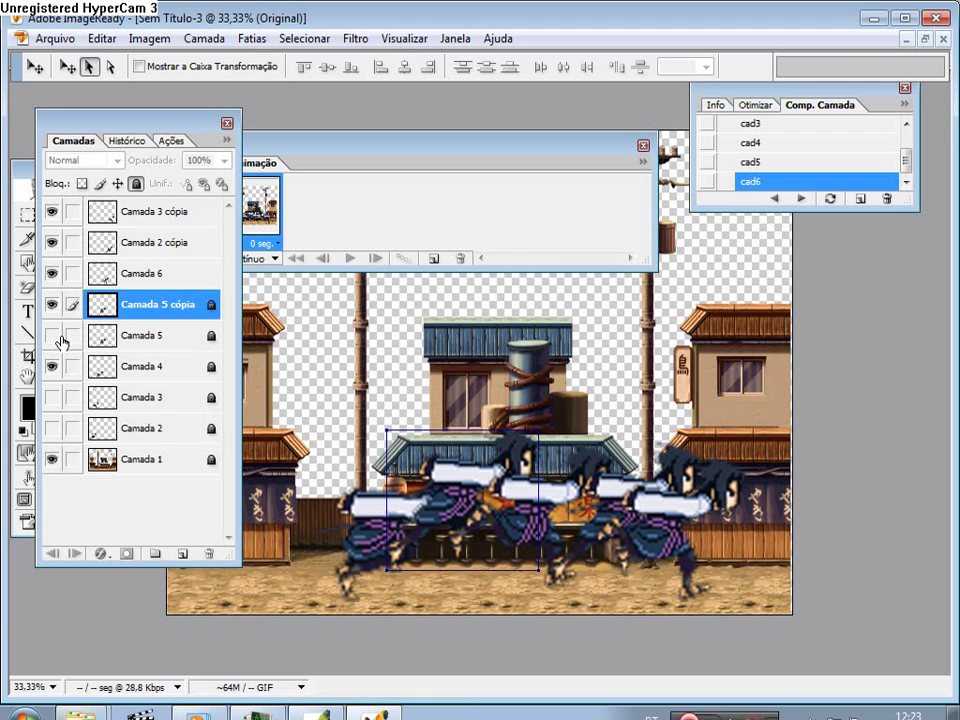
left_click(137, 185)
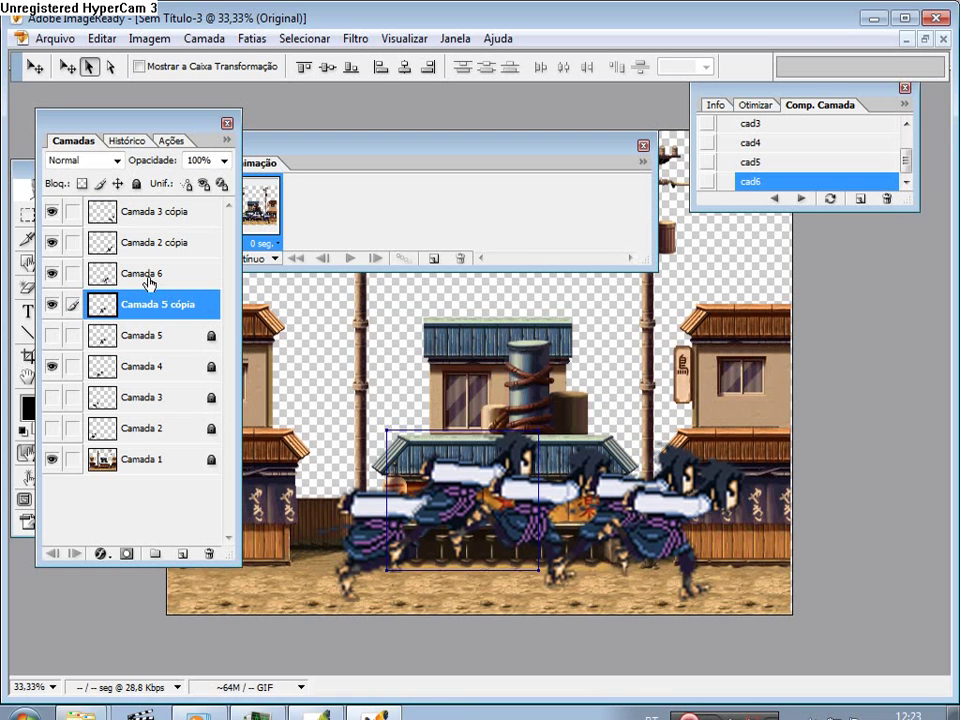
left_click_drag(463, 472, 752, 470)
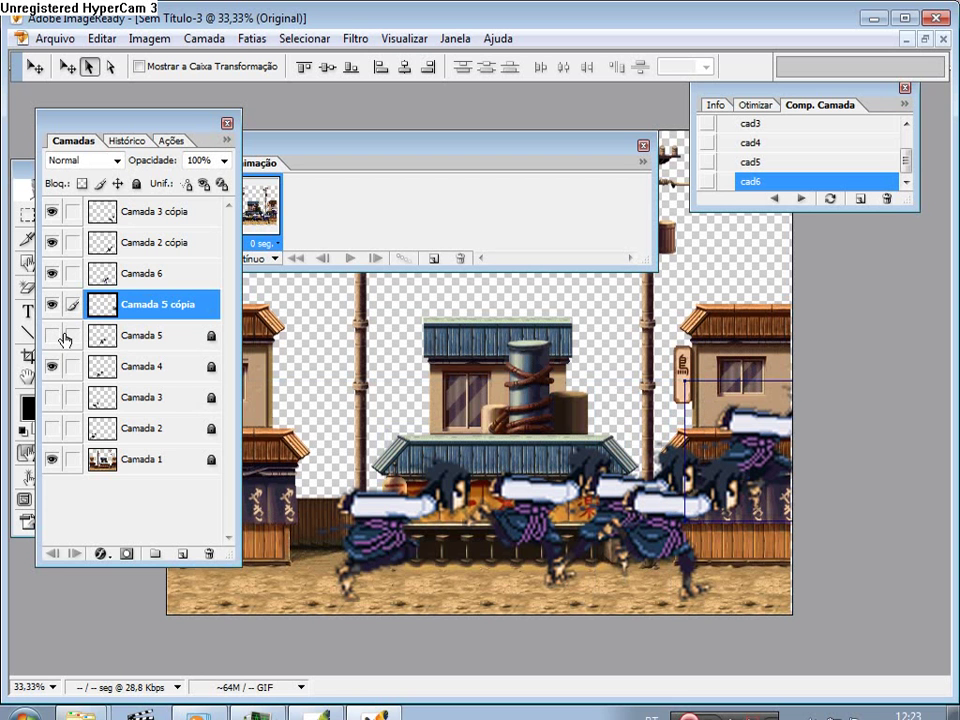
- Make the hidden Camada 5, Camada 3 and Camada 2 layers visible again
left_click(51, 397)
left_click(51, 428)
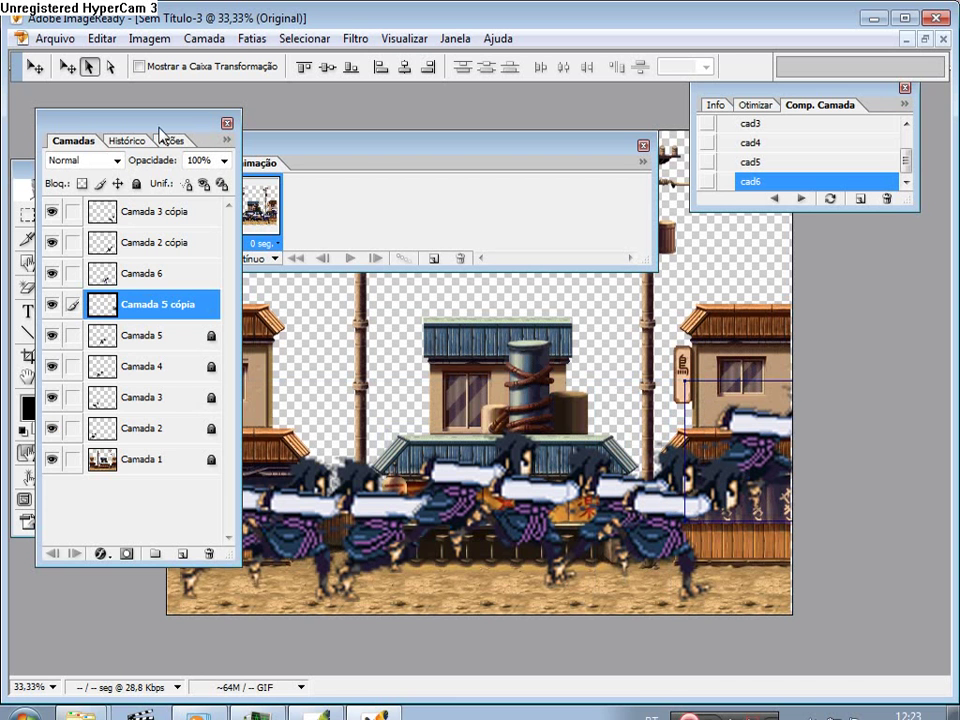
left_click_drag(162, 131, 764, 189)
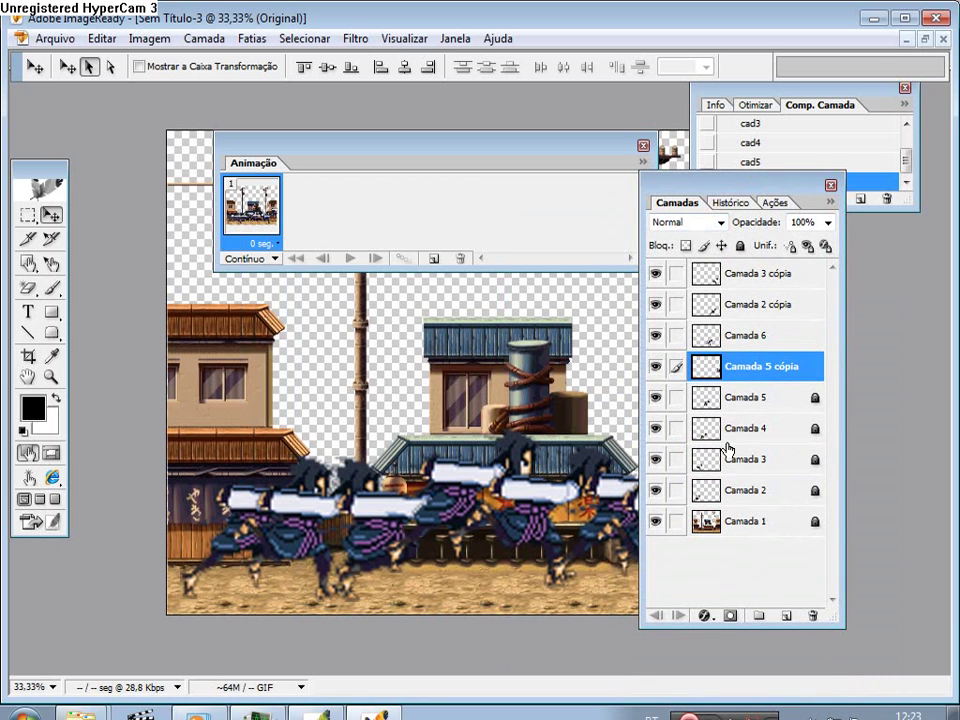
left_click_drag(762, 190, 922, 257)
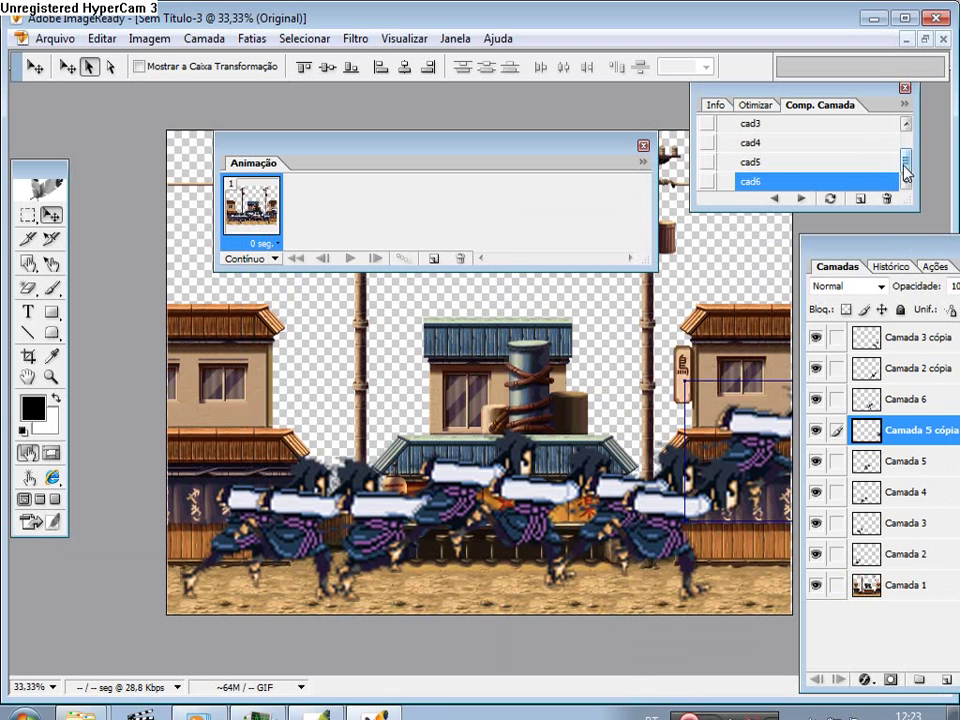
- Apply the cad2 layer comp and turn the visibility of all hidden character layers back on
left_click_drag(906, 172, 906, 148)
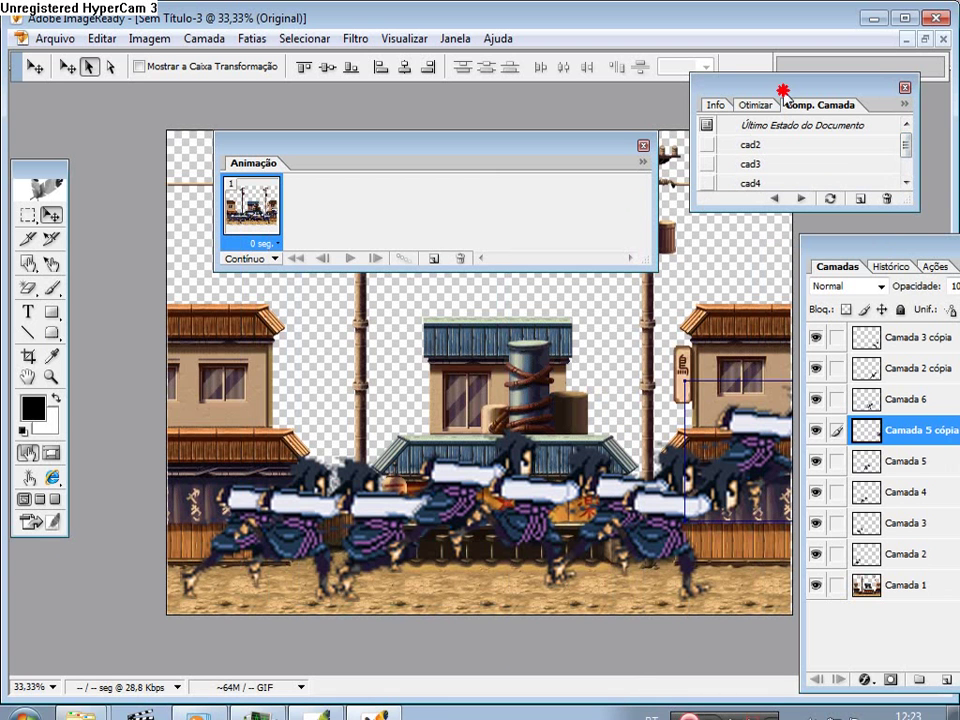
left_click(707, 147)
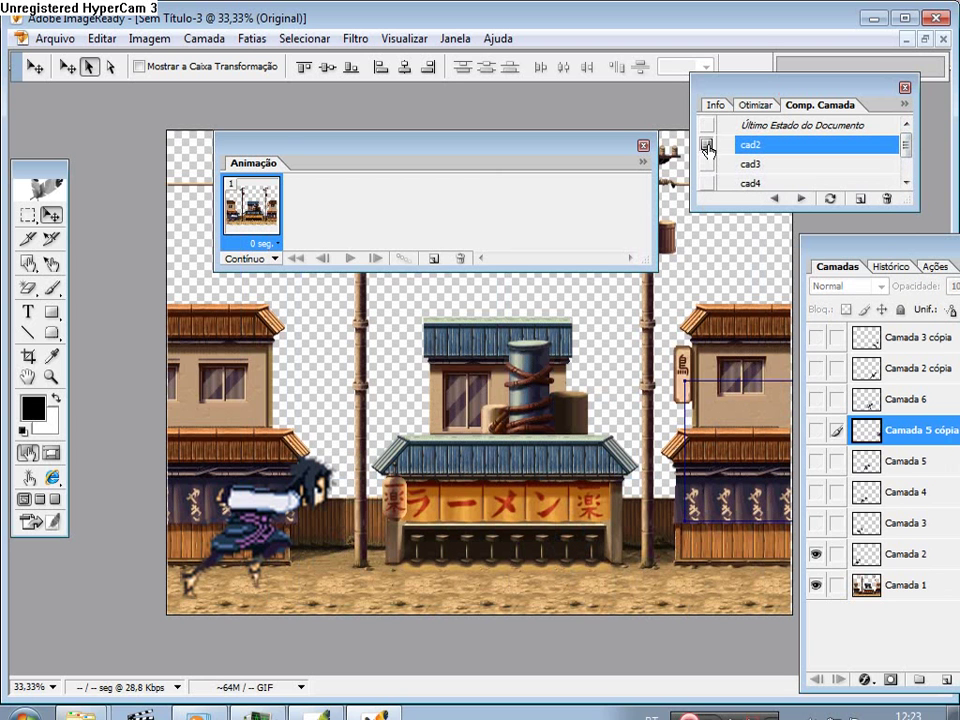
left_click(816, 522)
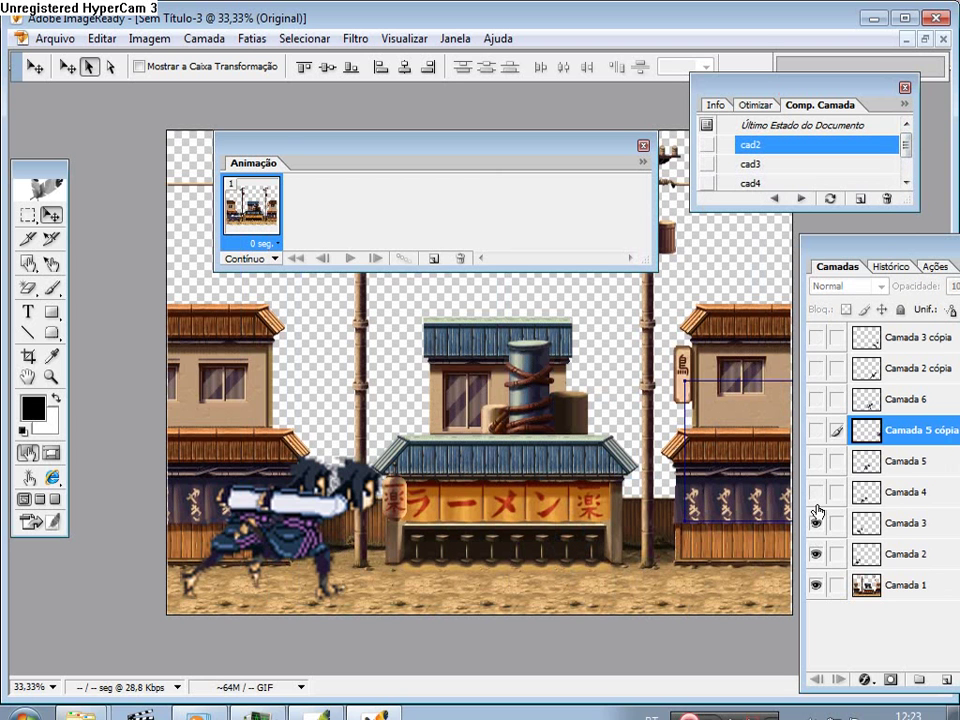
left_click(816, 492)
left_click(816, 461)
left_click(816, 430)
left_click(816, 399)
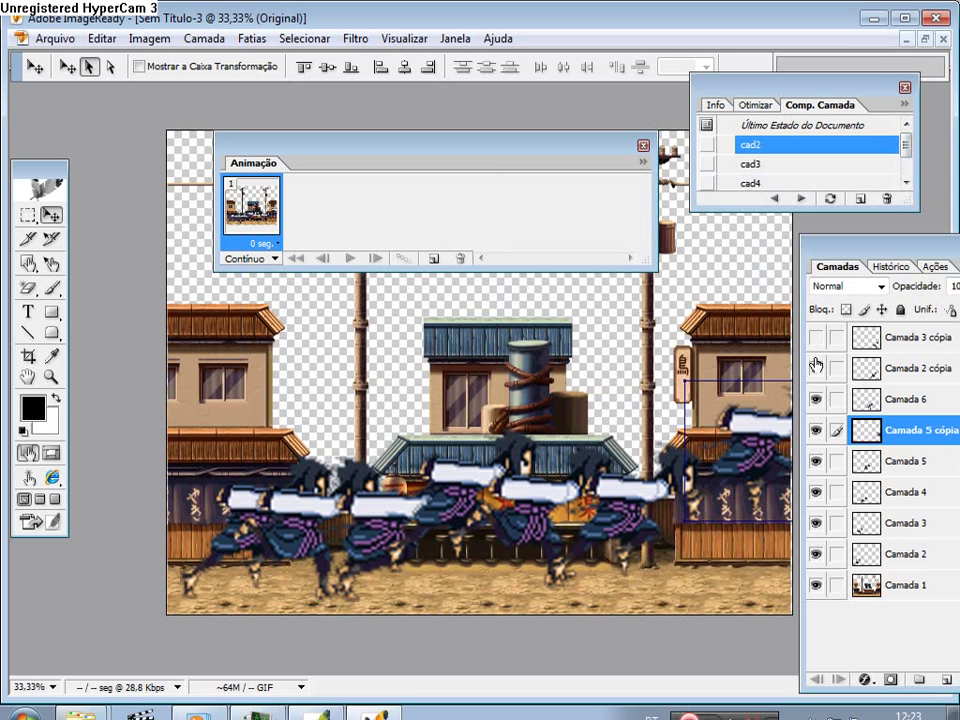
left_click(816, 367)
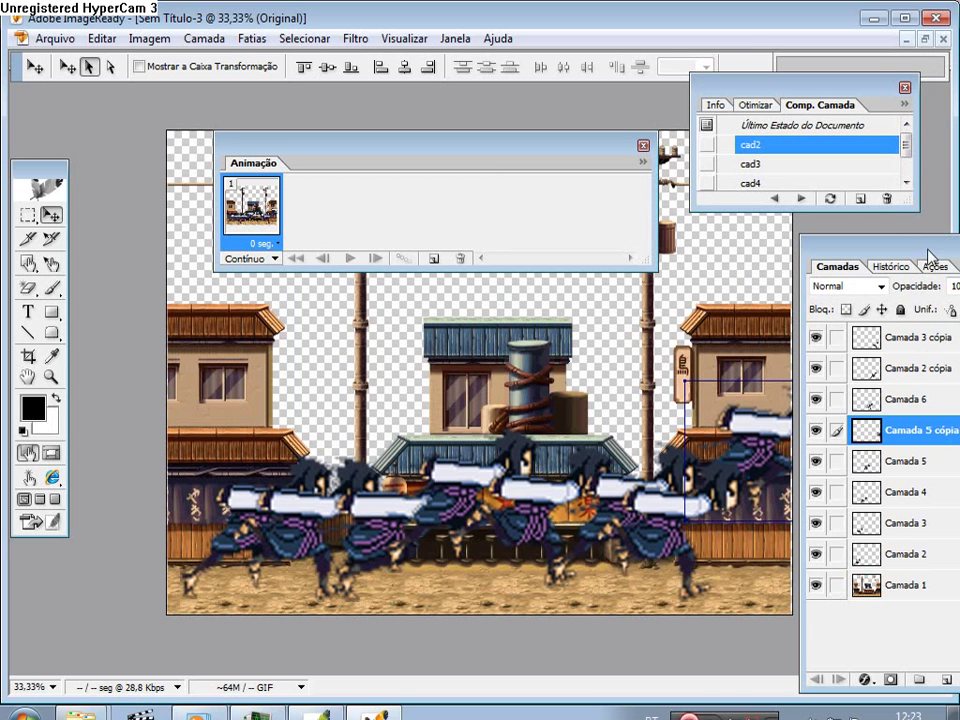
- Move the Camada 5 cópia layer to the top of the layer stack
left_click_drag(930, 258, 815, 267)
left_click_drag(795, 439, 808, 336)
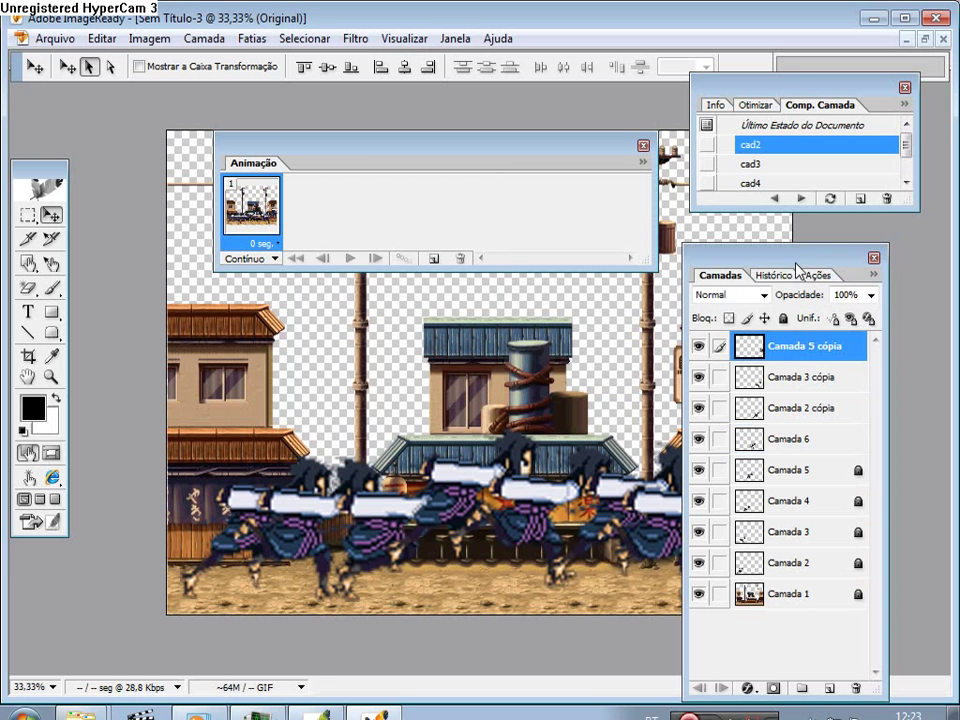
left_click_drag(797, 266, 886, 293)
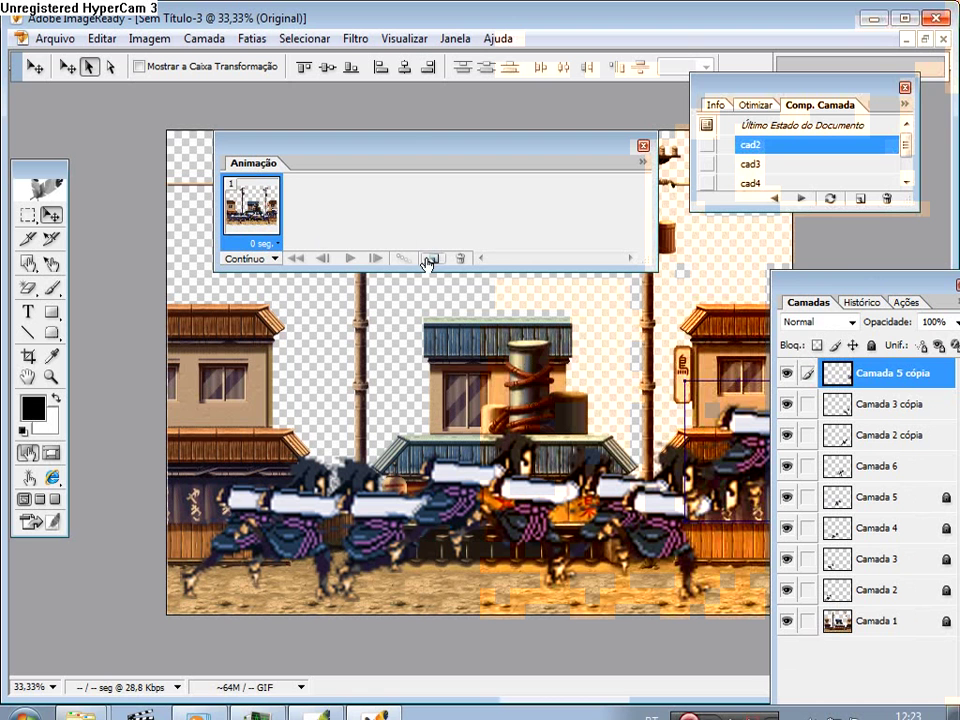
- Duplicate the first animation frame to add a second frame
left_click(462, 40)
left_click(474, 155)
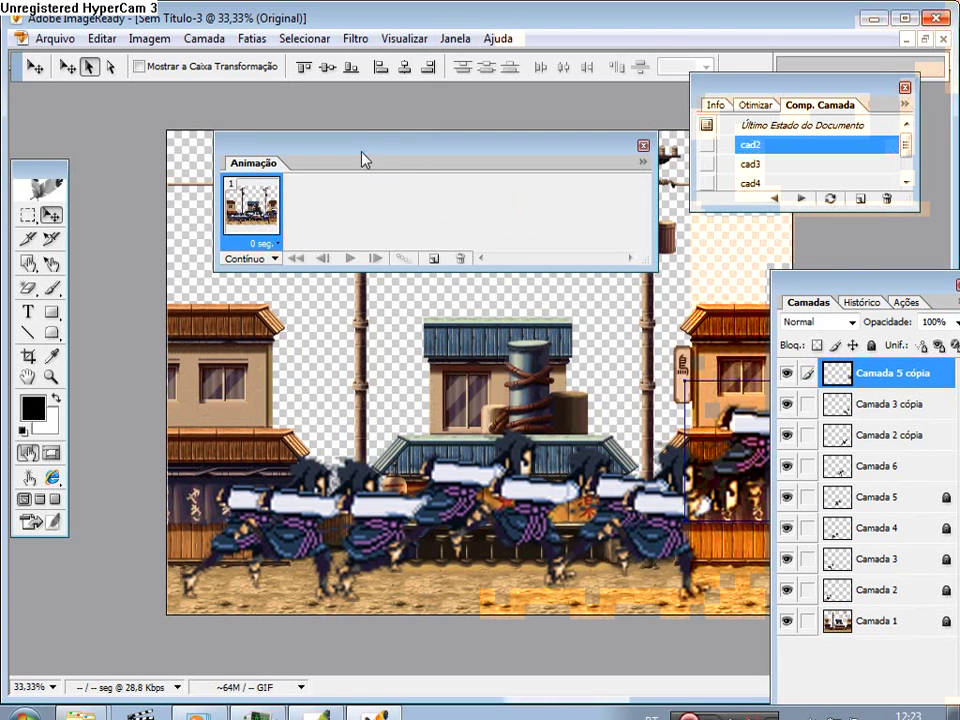
left_click(433, 261)
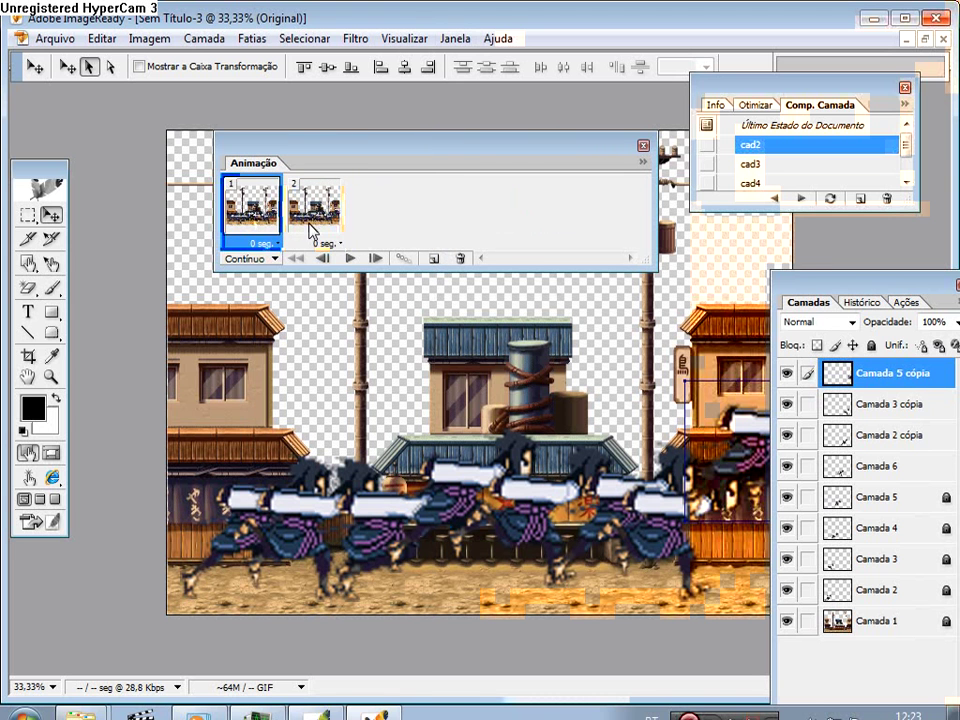
- In frame 2, hide every character layer except Camada 3, keeping the Camada 1 background visible
left_click_drag(799, 296, 678, 167)
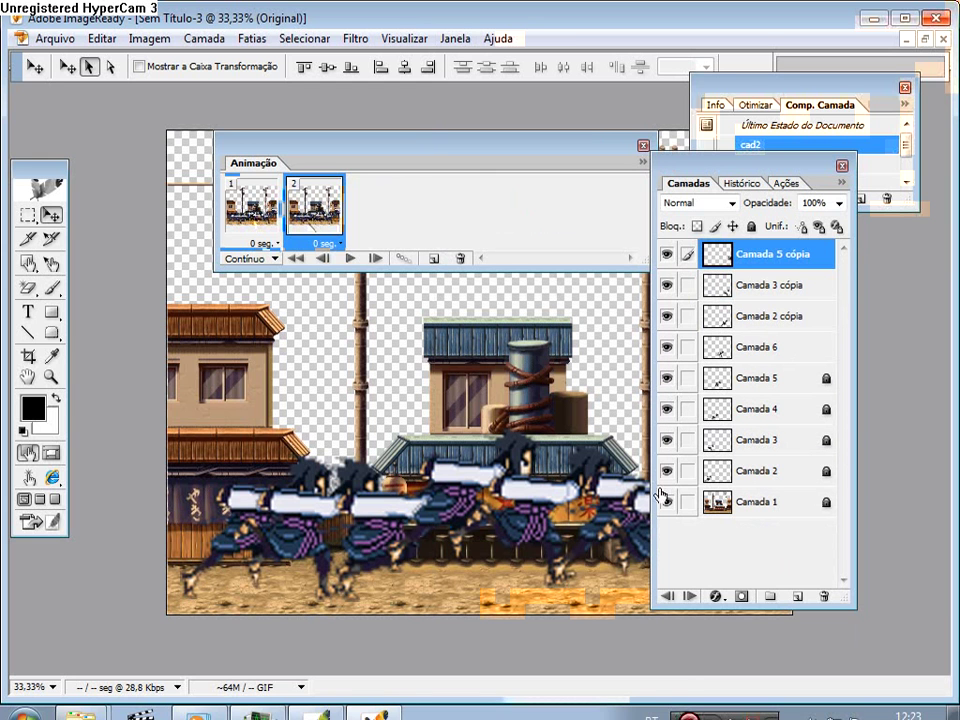
left_click(670, 442)
left_click(672, 416)
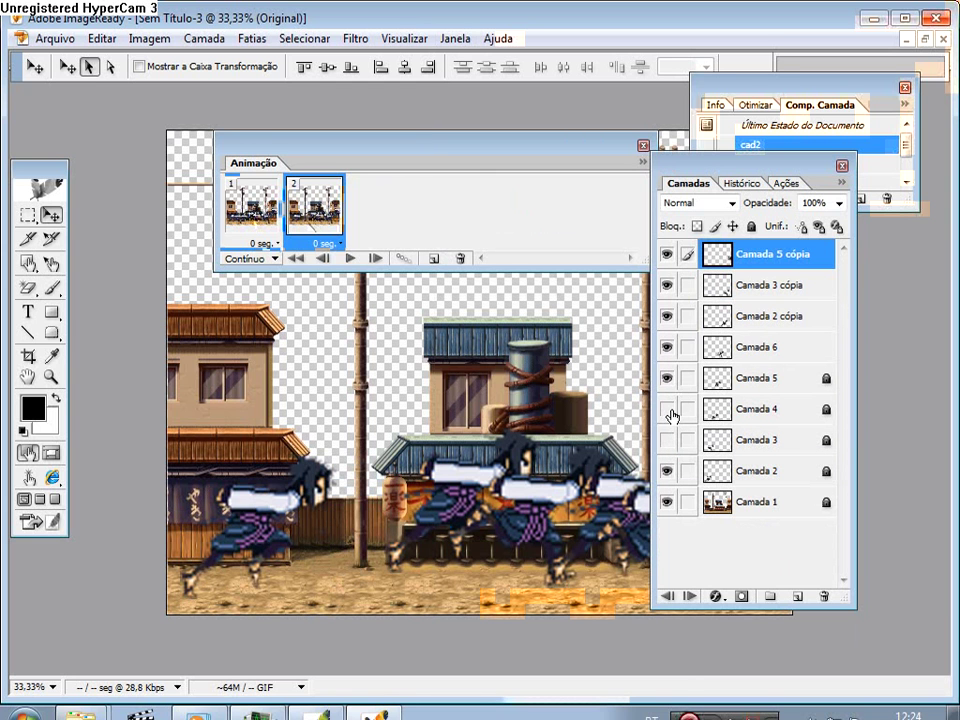
left_click(669, 472)
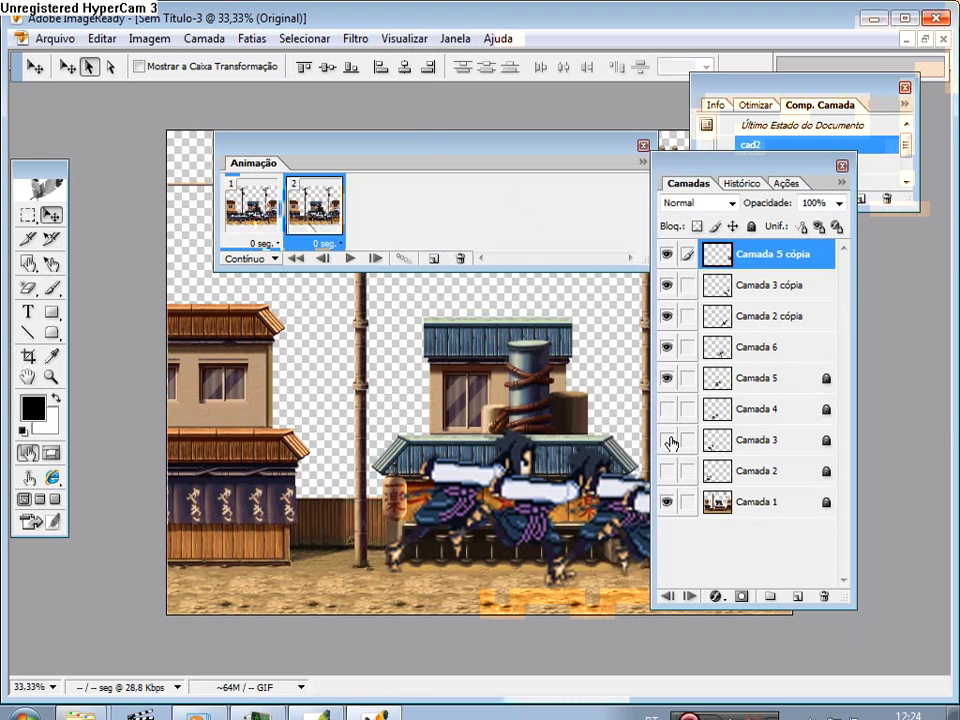
left_click(669, 441)
left_click(668, 379)
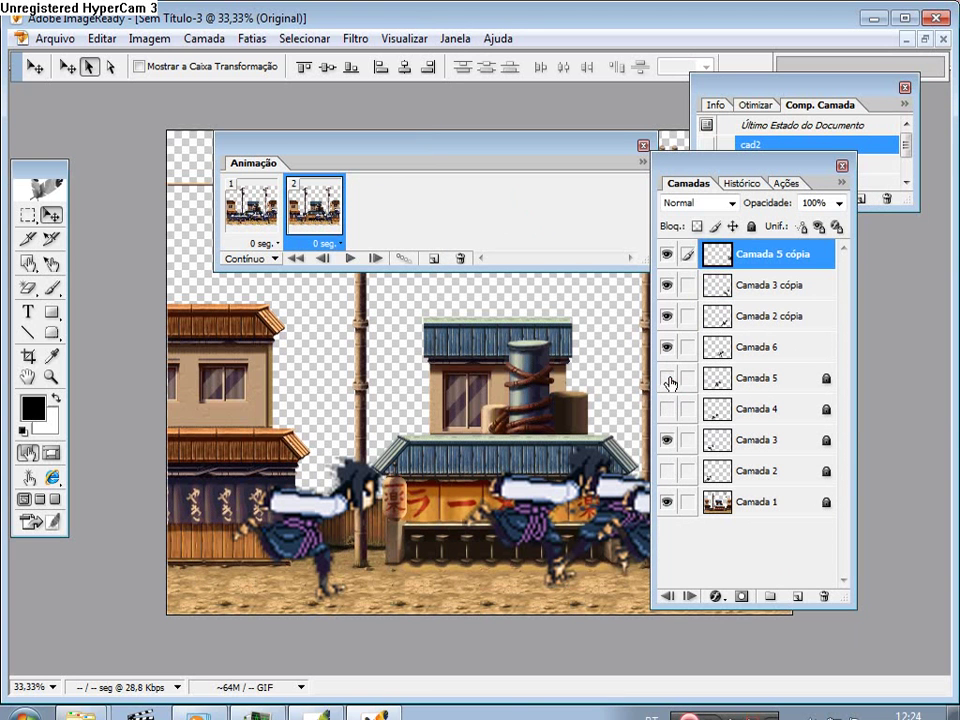
left_click(667, 346)
left_click(667, 316)
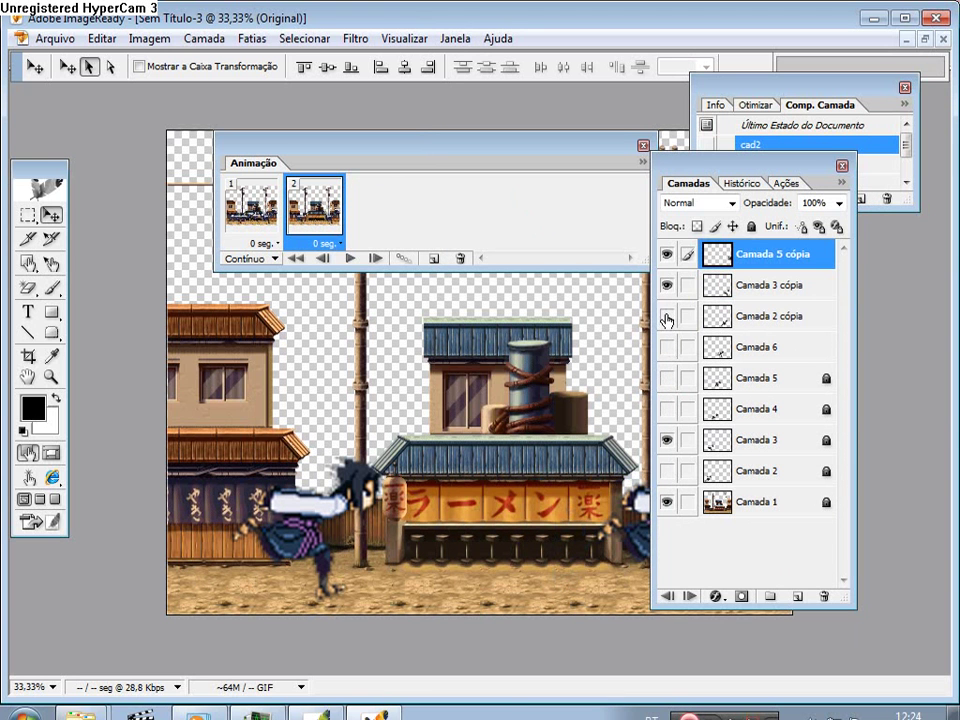
left_click(667, 285)
left_click(667, 254)
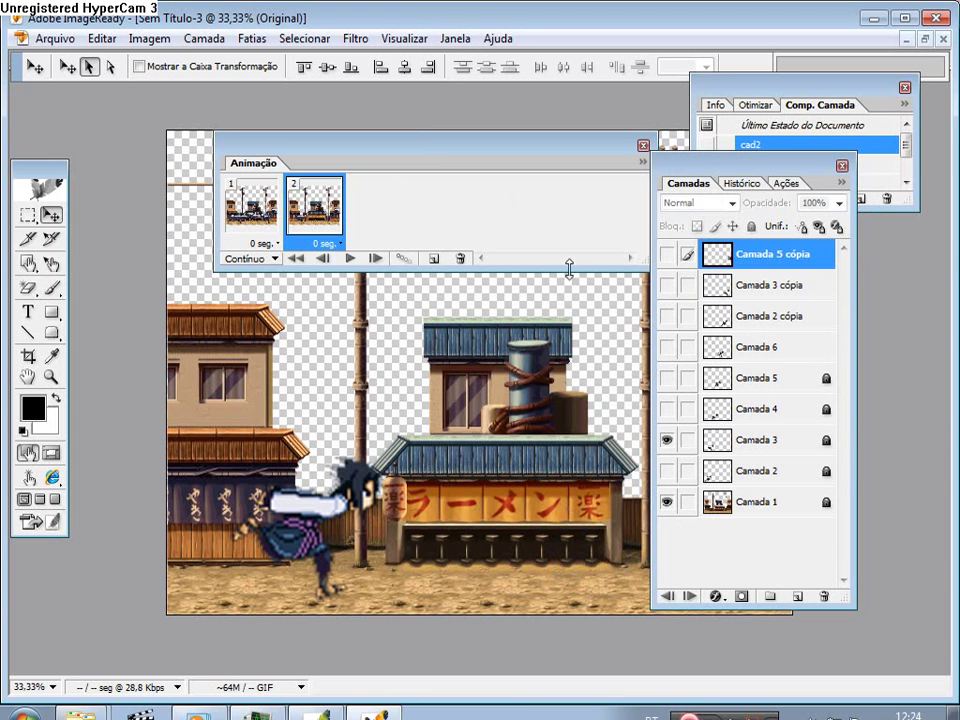
- In frame 1, hide every character layer except Camada 2, keeping the Camada 1 background visible
left_click(275, 222)
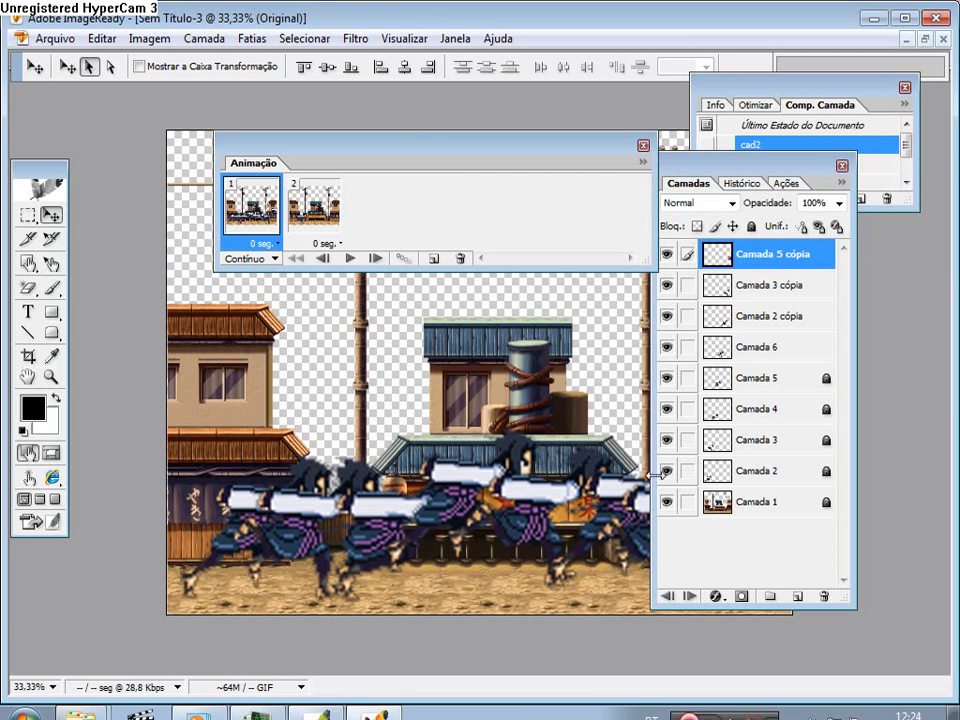
left_click(667, 440)
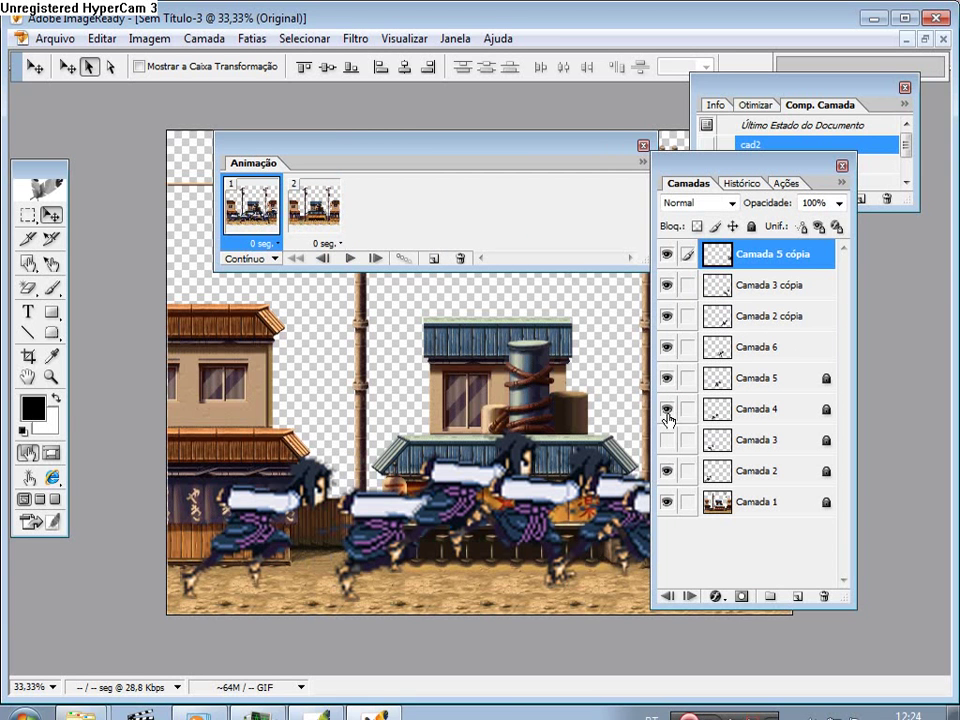
left_click(667, 409)
left_click(667, 378)
left_click(667, 347)
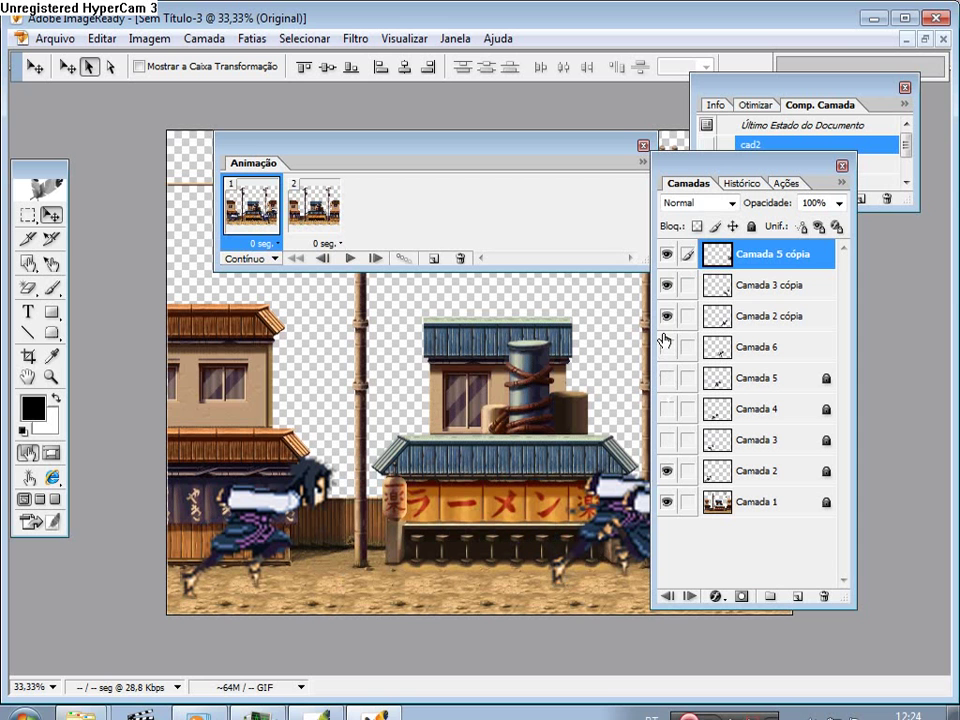
left_click(667, 316)
left_click(667, 285)
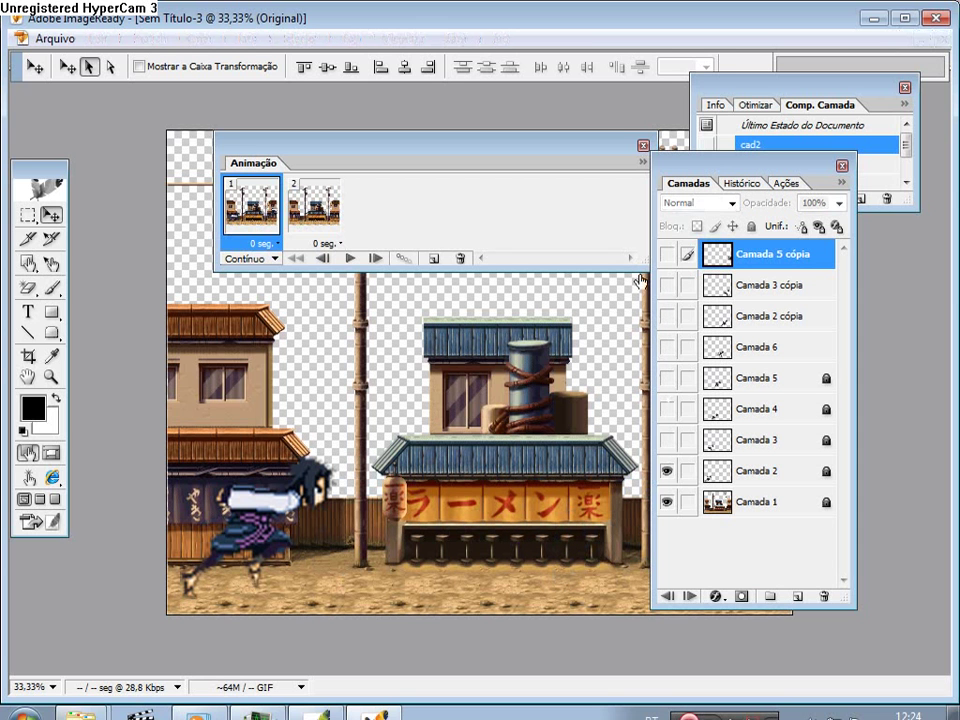
- Make Camada 3 visible again in frame 2 and flip between frames 1 and 2 to check the running motion
left_click(296, 216)
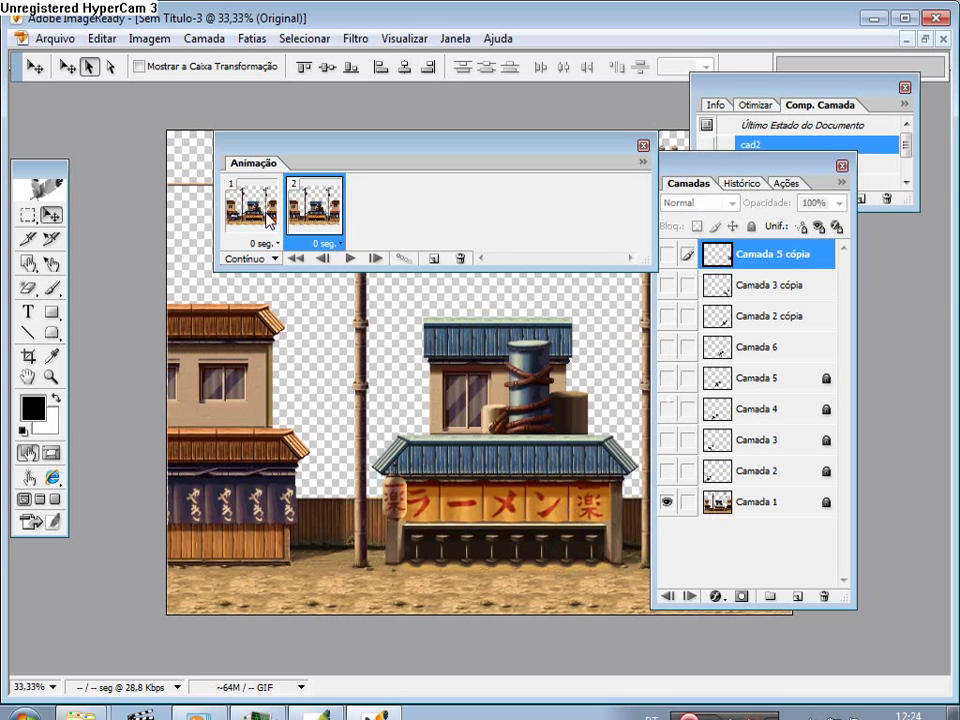
left_click(667, 440)
left_click(255, 210)
left_click(302, 212)
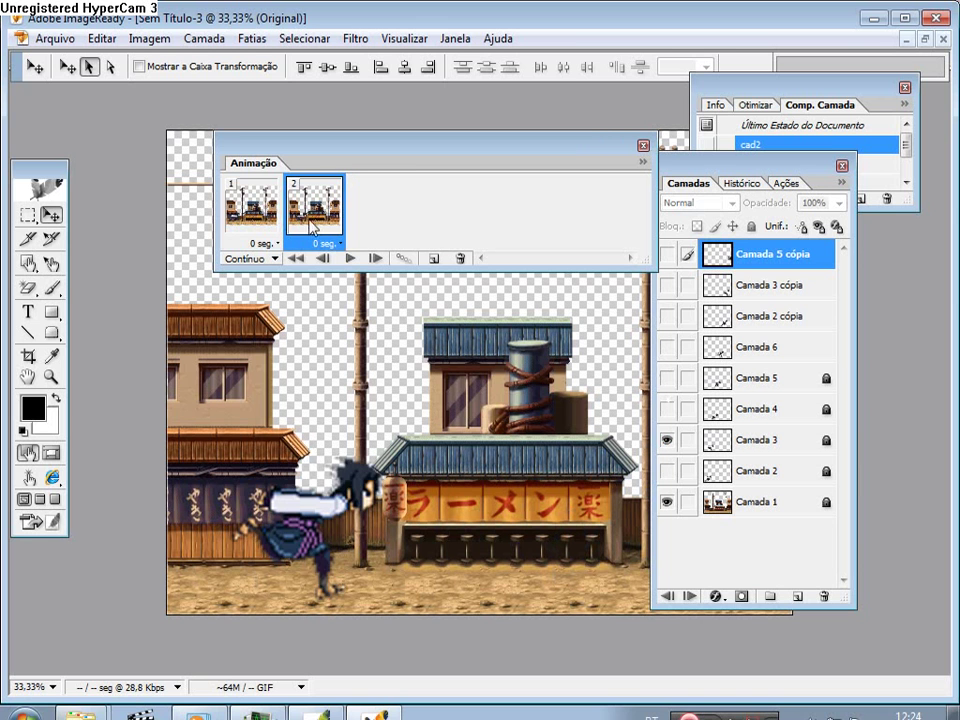
left_click(255, 210)
left_click(305, 212)
left_click(250, 210)
left_click(305, 212)
left_click(255, 210)
- Duplicate frame 2 as a third frame and show Camada 4 there in place of Camada 3
left_click(322, 228)
left_click(430, 261)
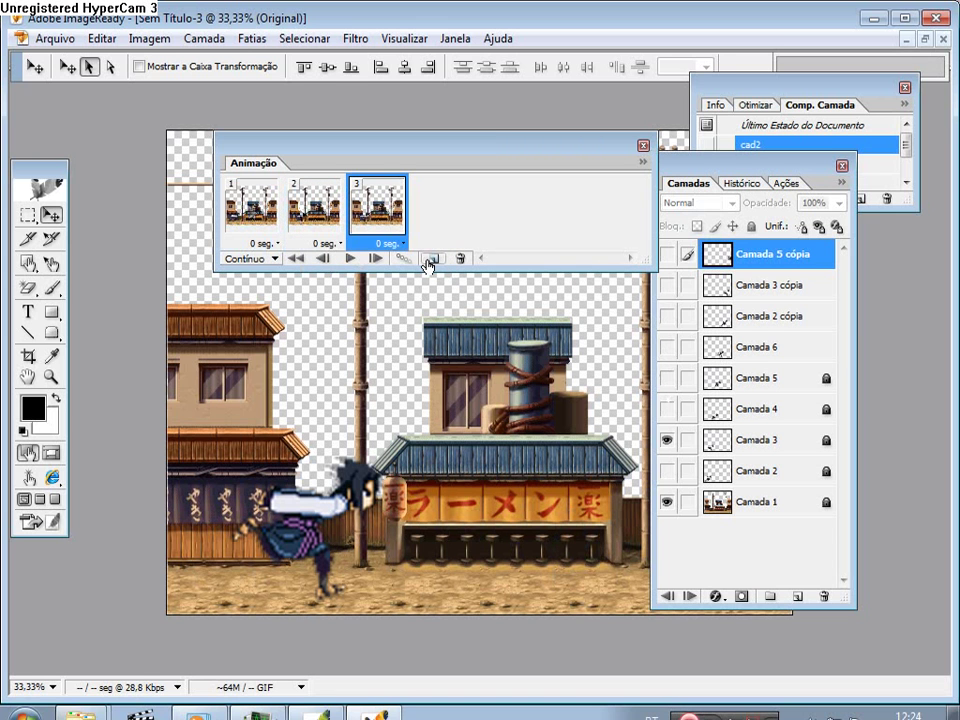
left_click(667, 409)
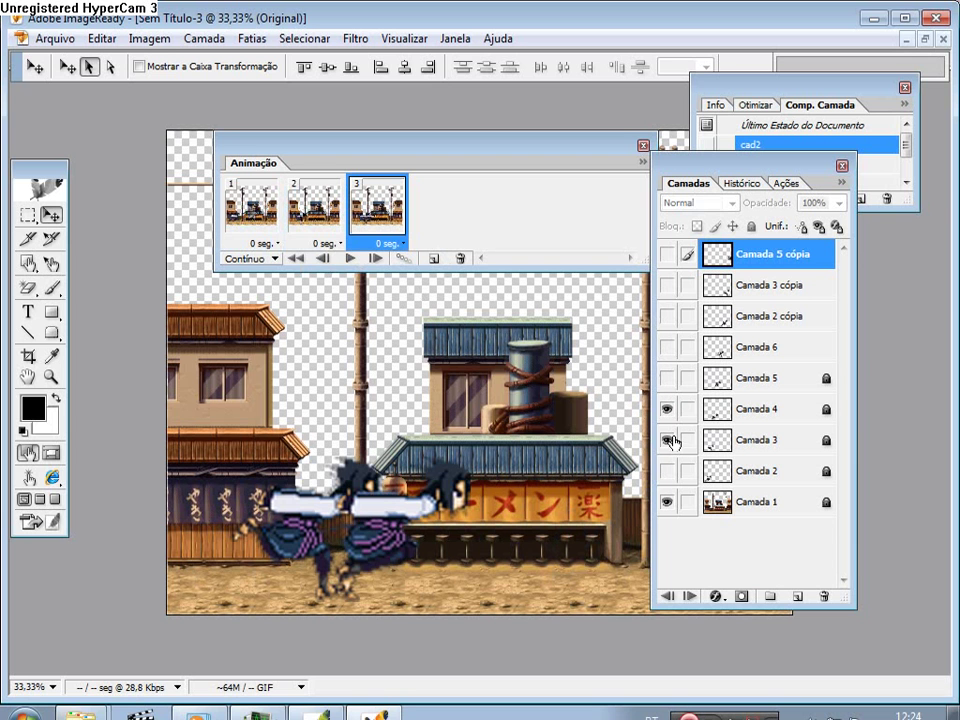
left_click(667, 440)
- Step through frames 1 to 3 to check the character's movement from pose to pose
left_click(308, 214)
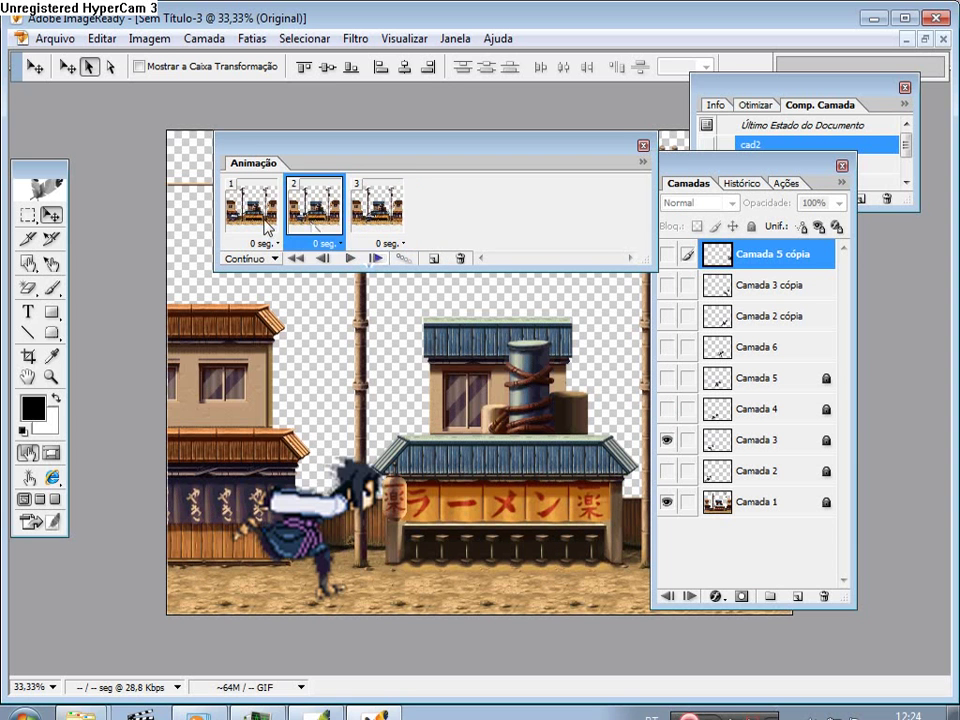
left_click(262, 214)
left_click(290, 224)
left_click(366, 218)
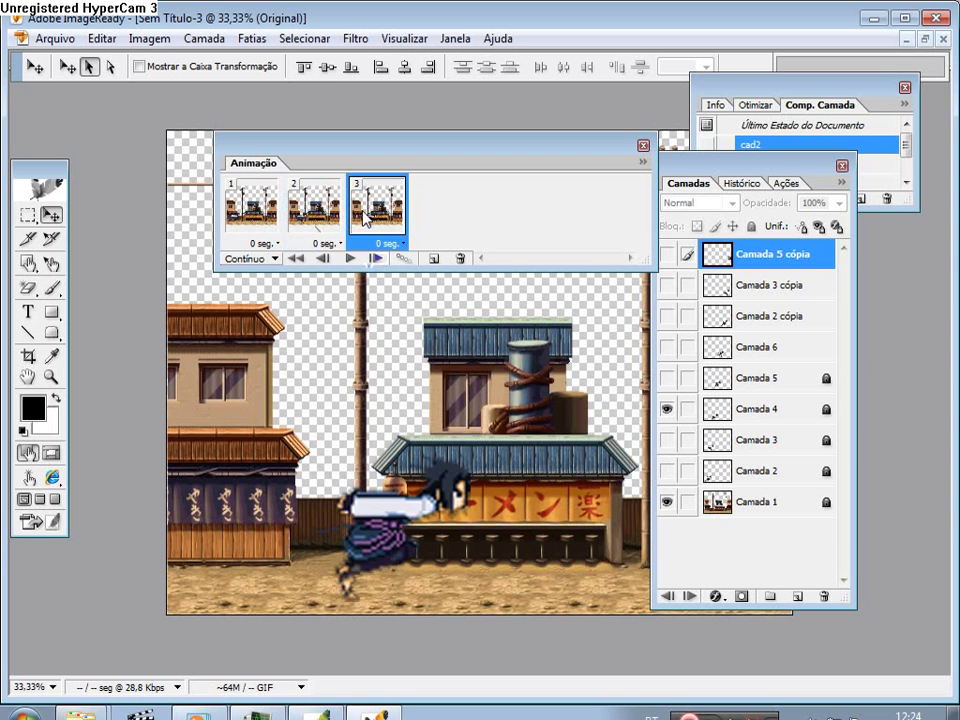
left_click(294, 221)
left_click(252, 212)
left_click(312, 212)
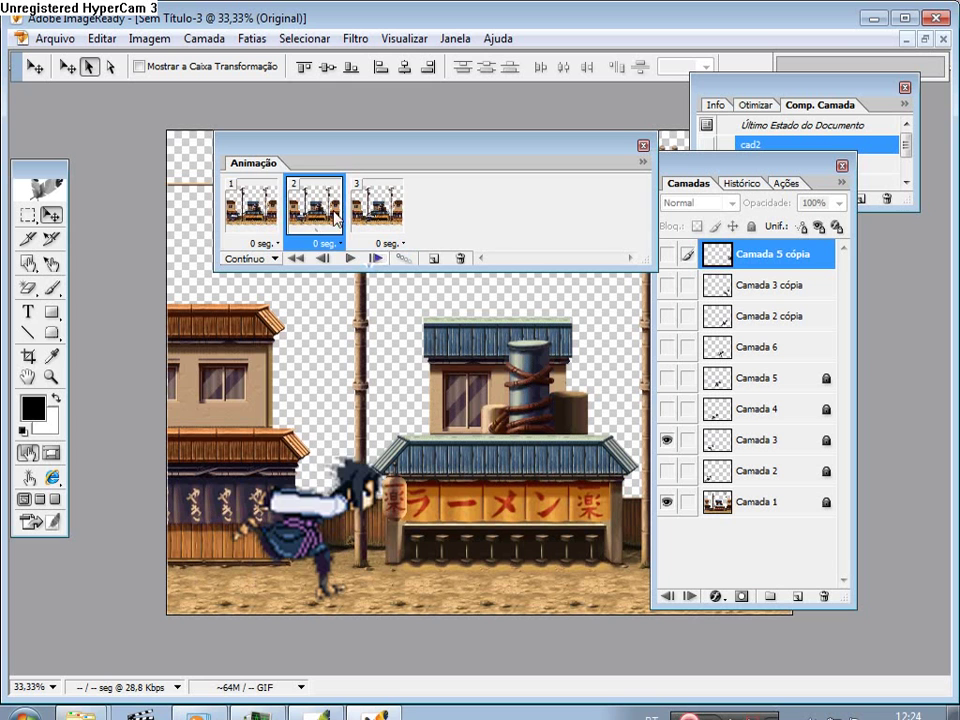
- Duplicate frame 3 as a fourth frame showing Camada 5 in place of Camada 4, and compare it with frame 3
left_click(366, 218)
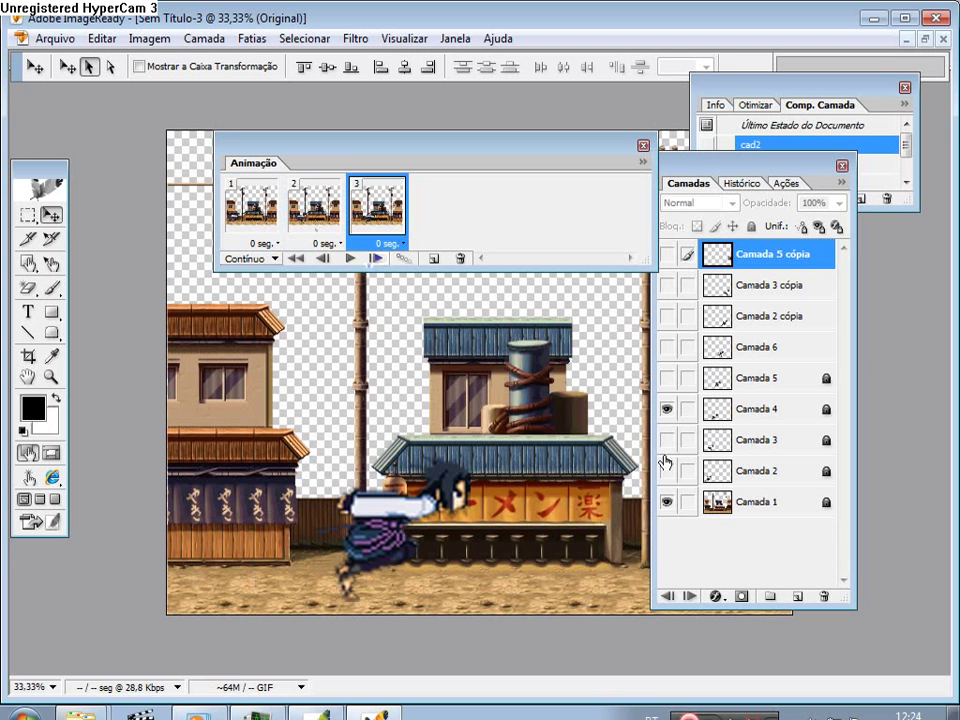
left_click(433, 259)
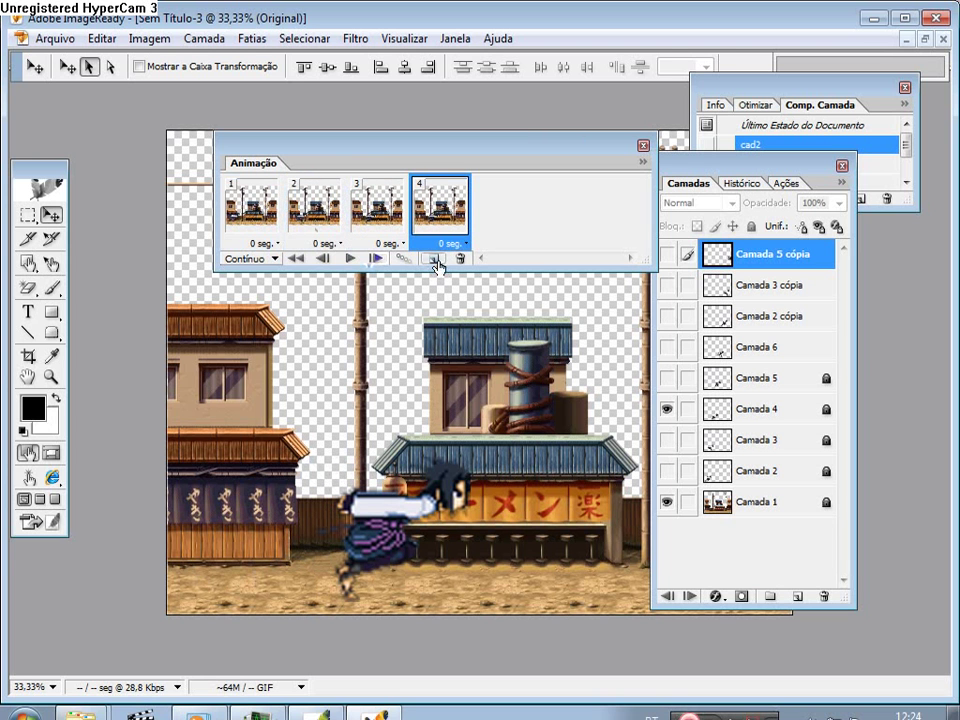
left_click(666, 409)
left_click(667, 379)
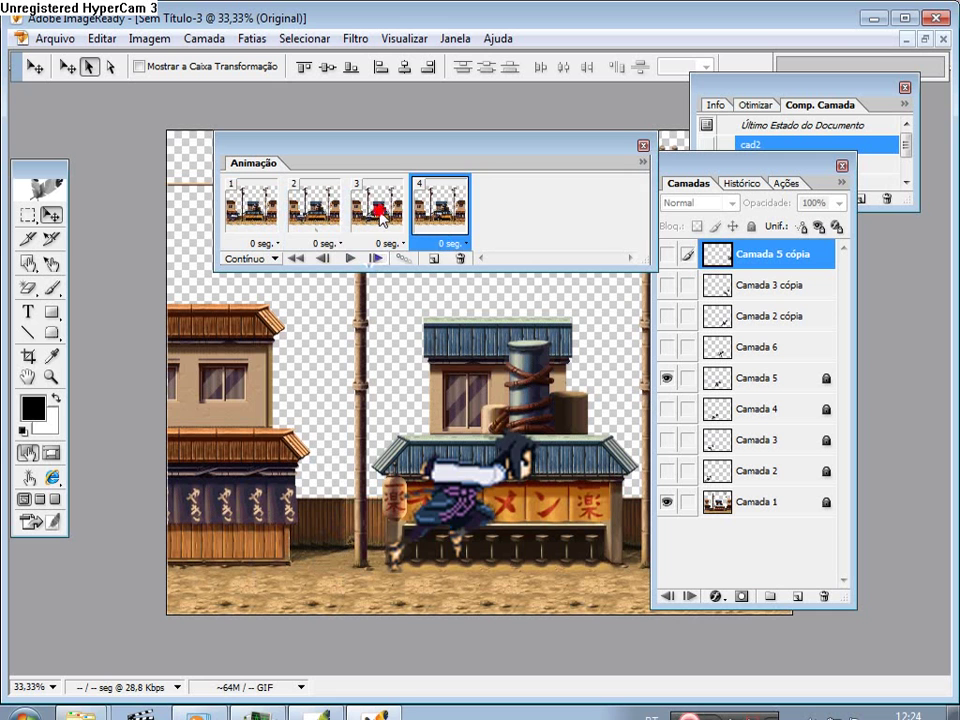
left_click(381, 208)
left_click(430, 210)
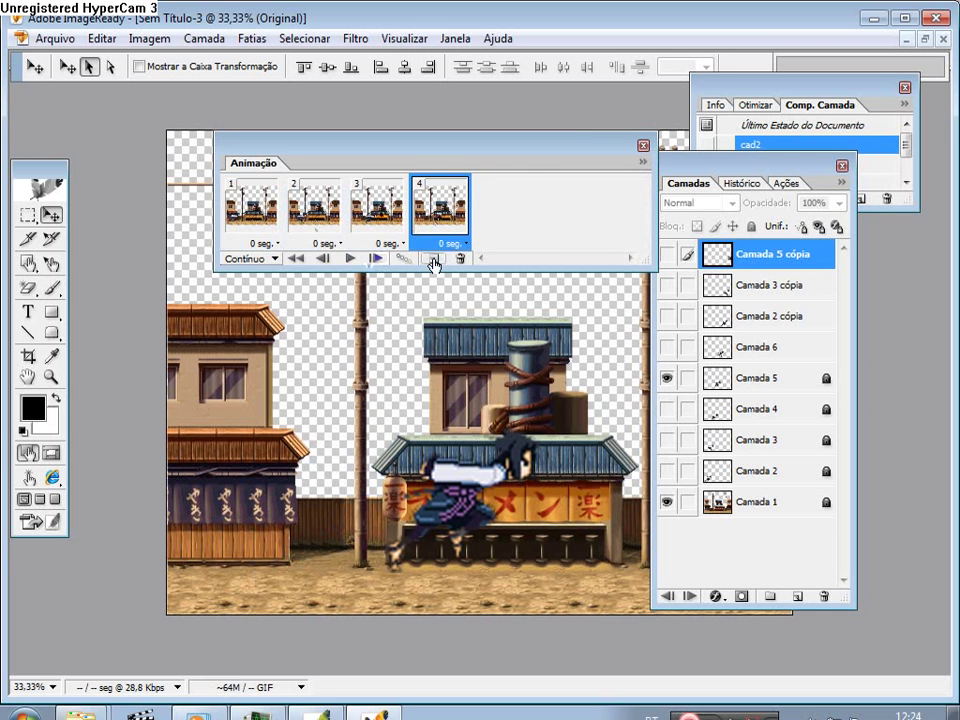
- Duplicate frame 4 as a fifth frame showing Camada 6 in place of Camada 5, and compare it with frame 4
left_click(433, 259)
left_click(667, 378)
left_click(667, 347)
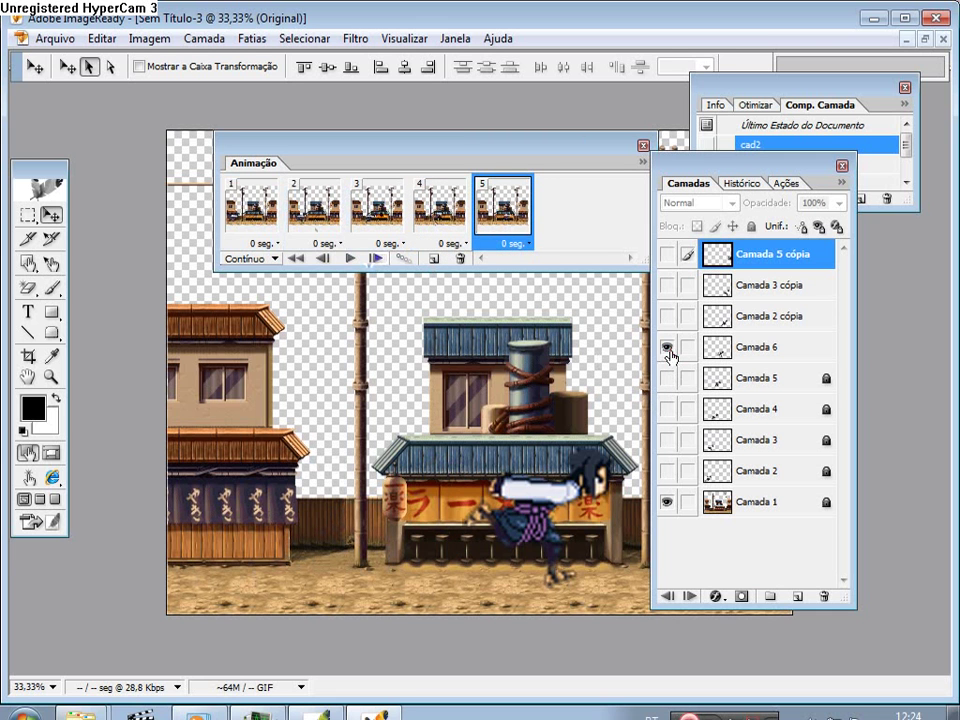
left_click(434, 215)
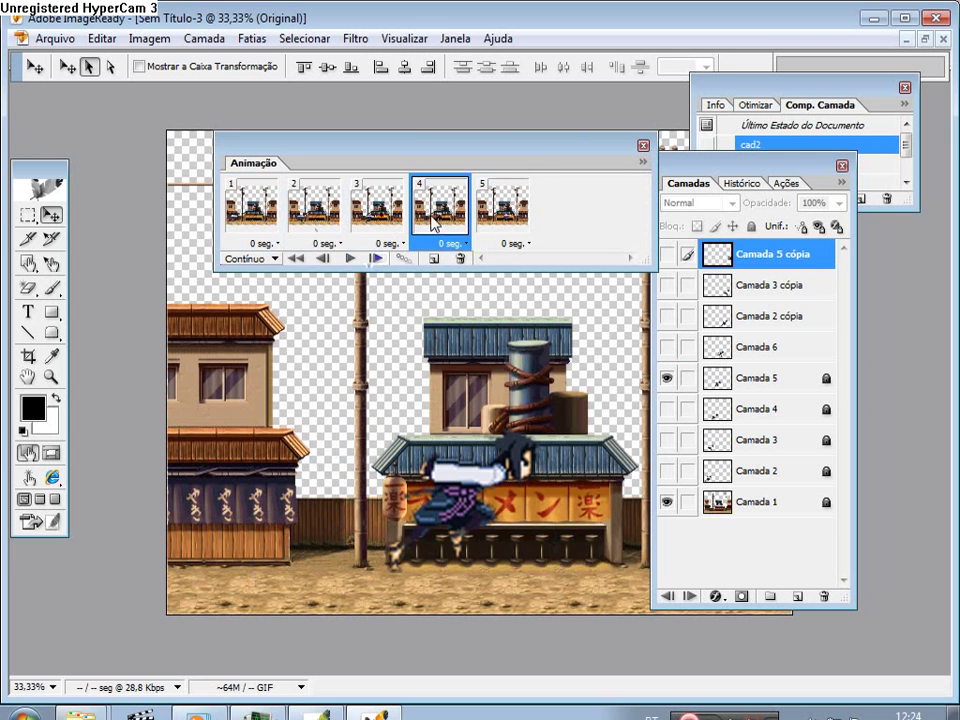
left_click(521, 207)
- Duplicate frame 5 as a sixth frame showing Camada 2 cópia in place of Camada 6, and compare it with frame 5
left_click_drag(700, 171, 763, 180)
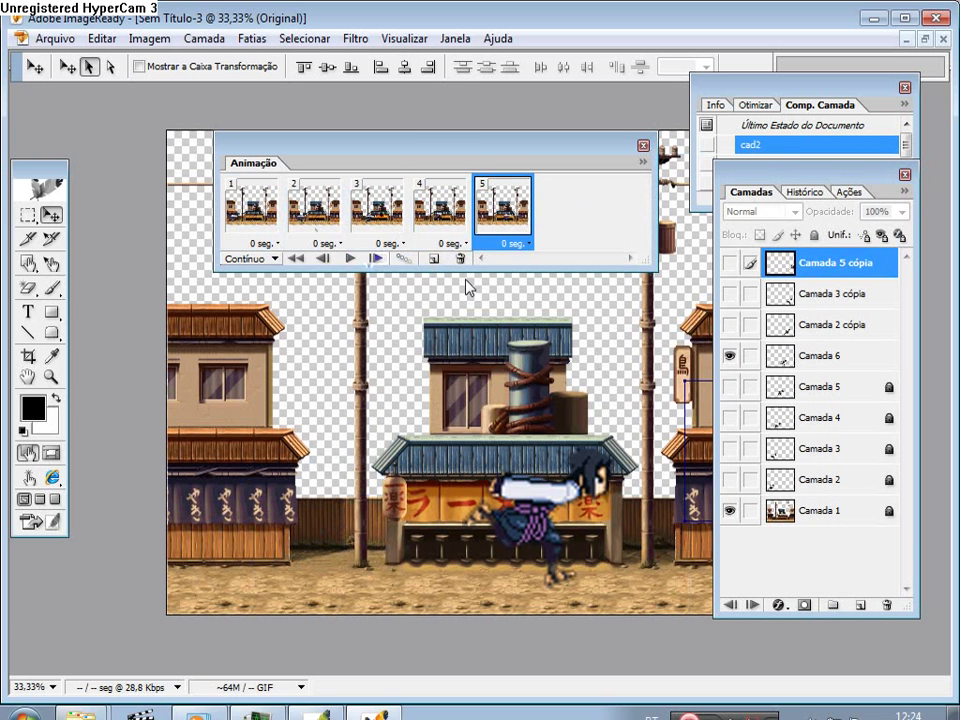
left_click(433, 259)
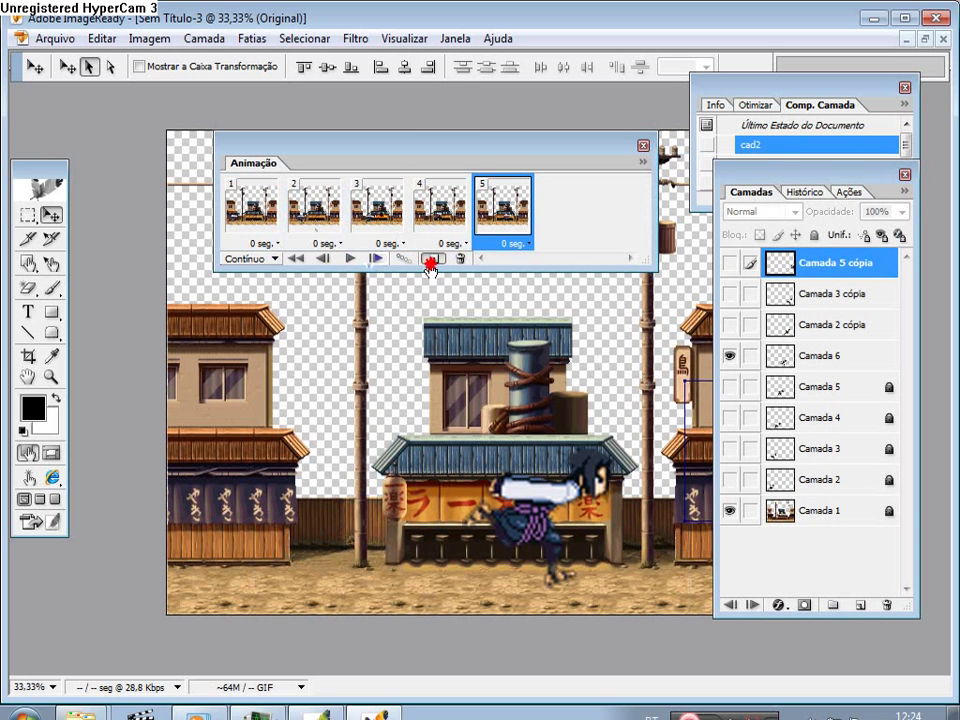
left_click(727, 356)
left_click(729, 325)
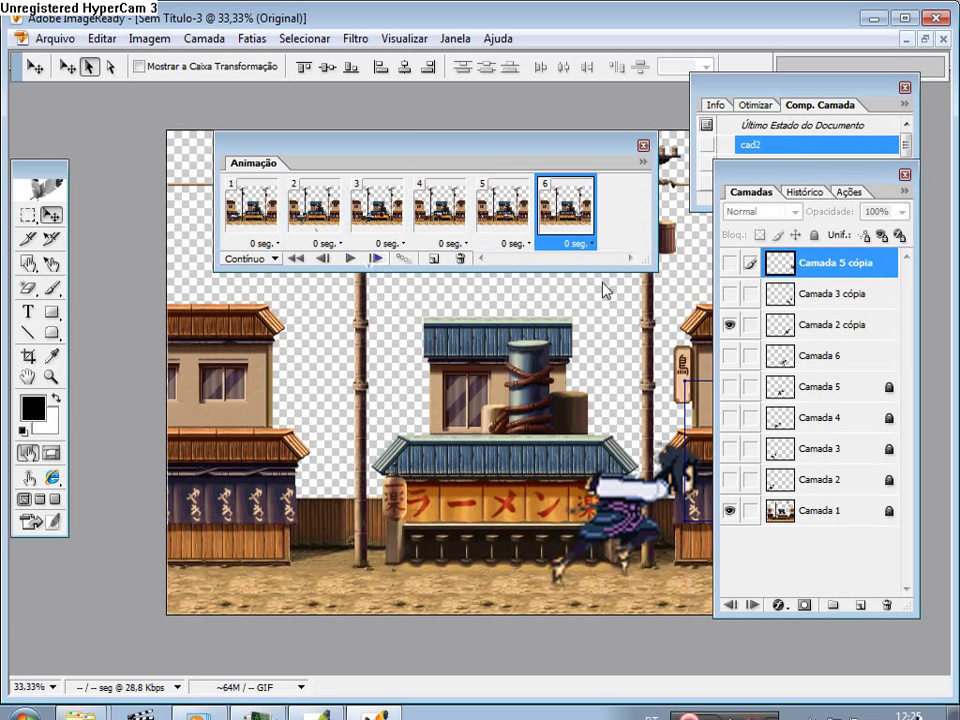
left_click(520, 212)
left_click(553, 205)
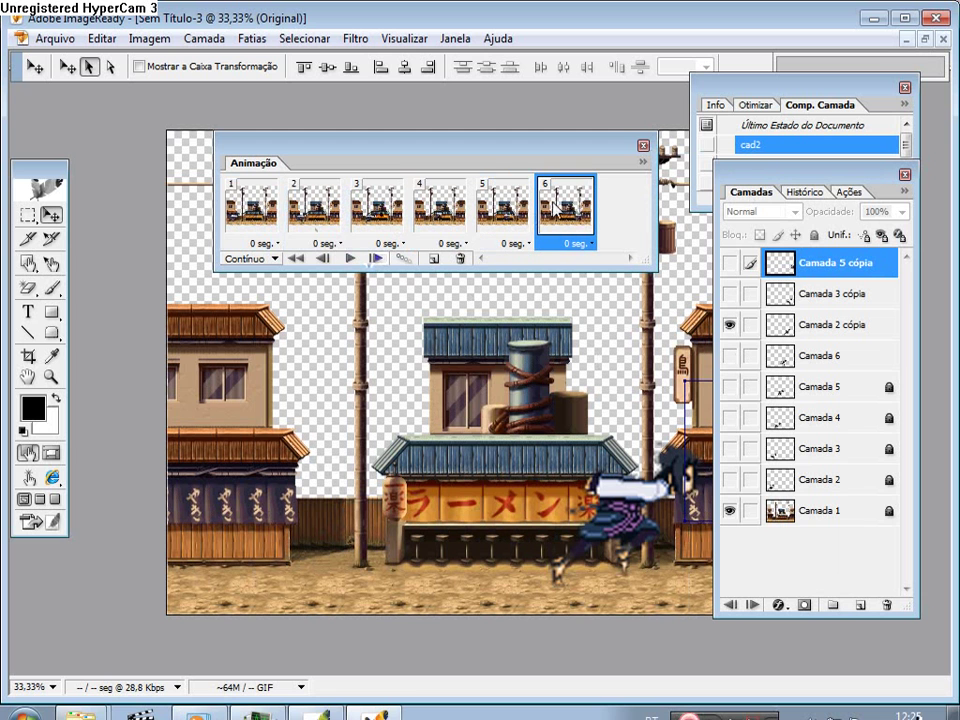
left_click(755, 178)
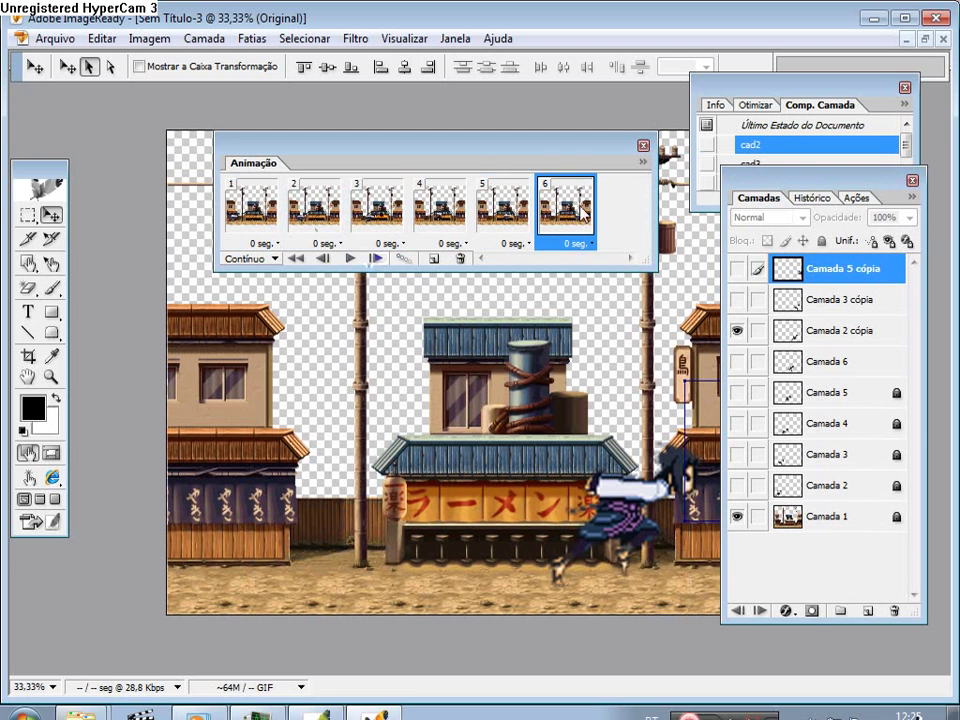
left_click(503, 205)
left_click(566, 205)
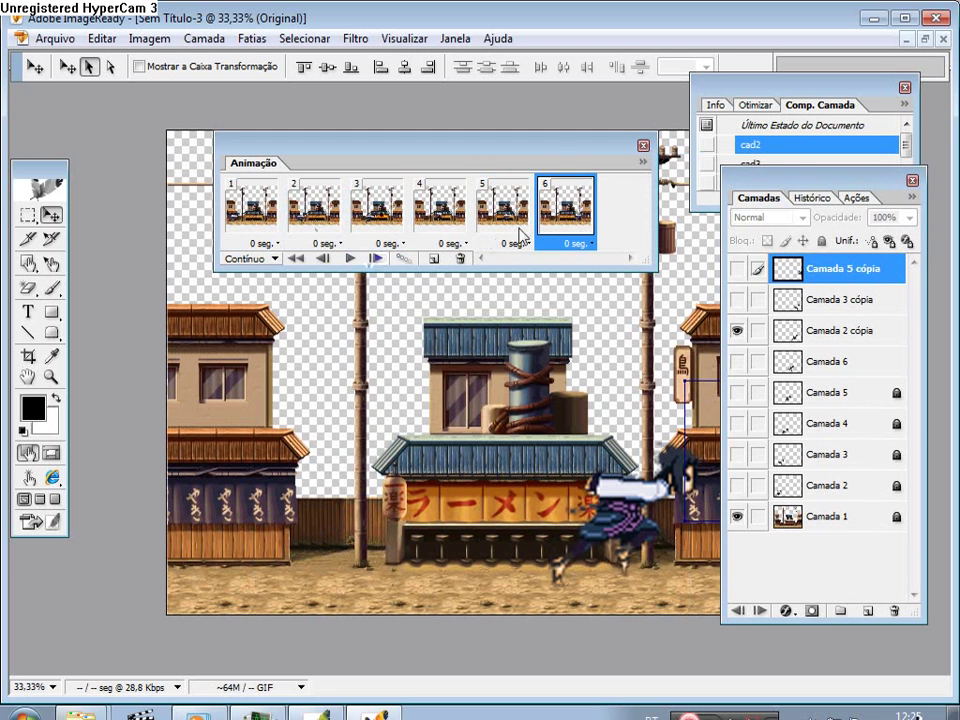
- Duplicate frame 6 as a seventh frame and show Camada 3 cópia there in place of Camada 2 cópia
left_click(436, 259)
left_click(737, 330)
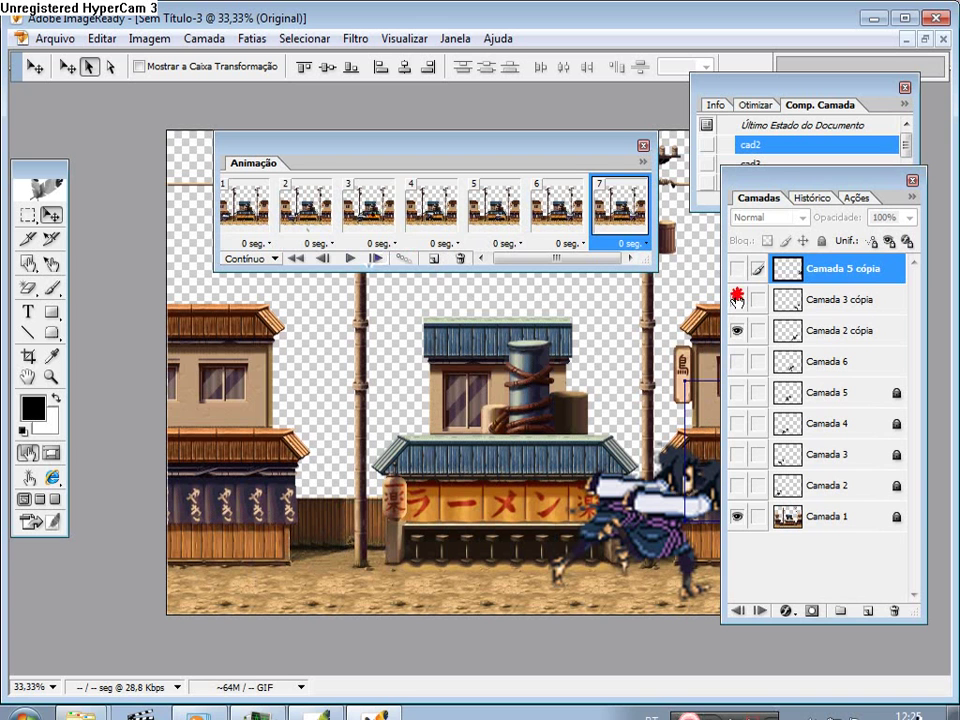
left_click(737, 299)
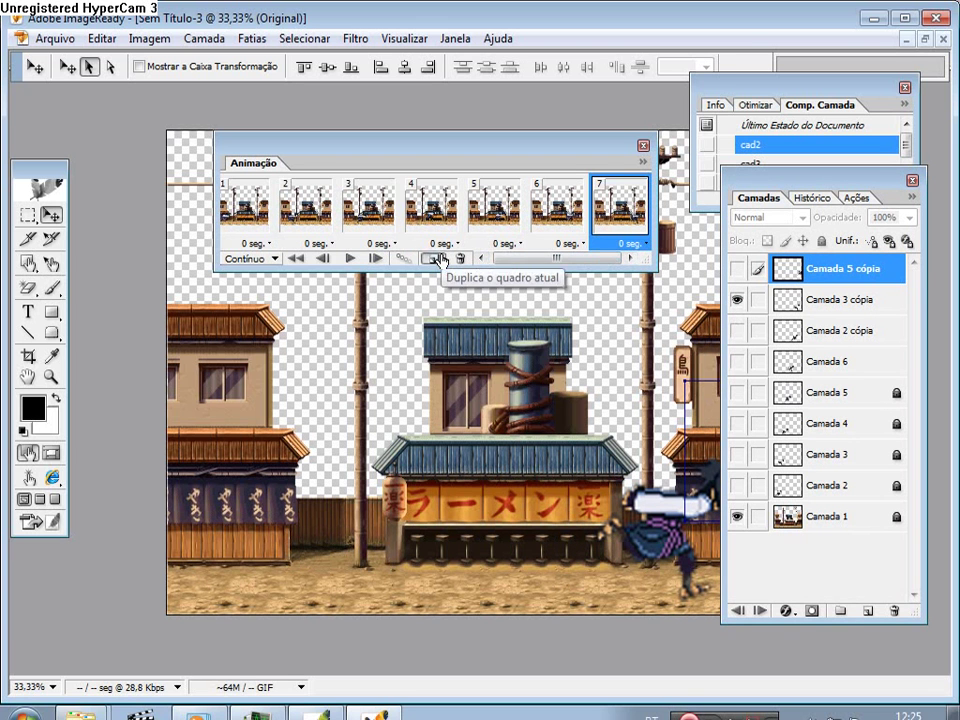
- Duplicate frame 7 as an eighth frame showing Camada 5 cópia in place of Camada 3 cópia, and compare it with frame 7
left_click(436, 259)
left_click(737, 299)
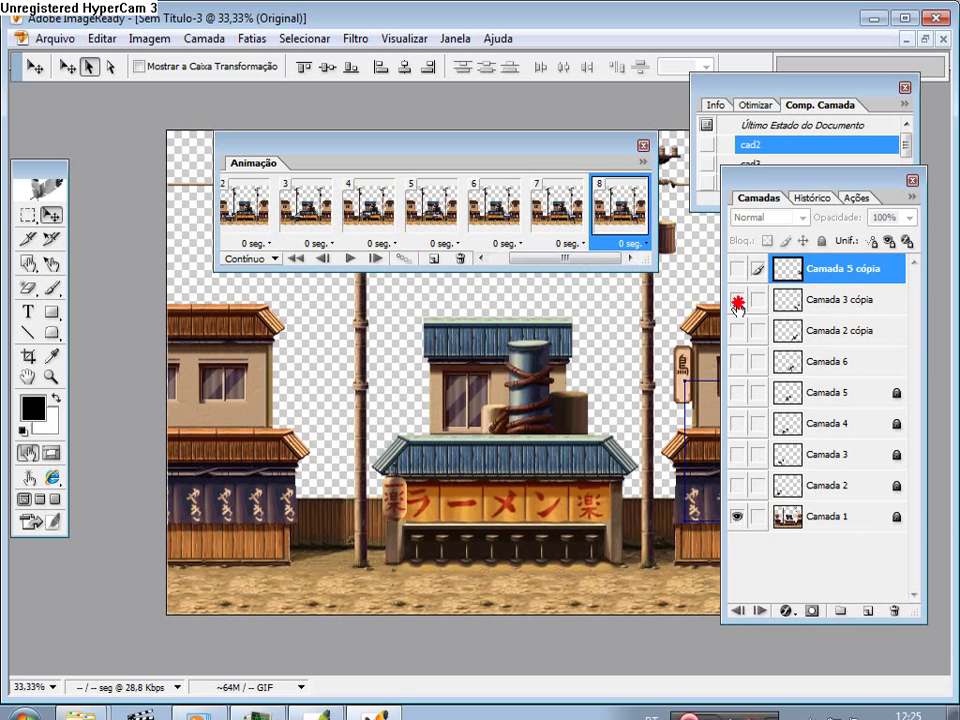
left_click(737, 269)
left_click_drag(724, 172, 782, 200)
left_click(540, 217)
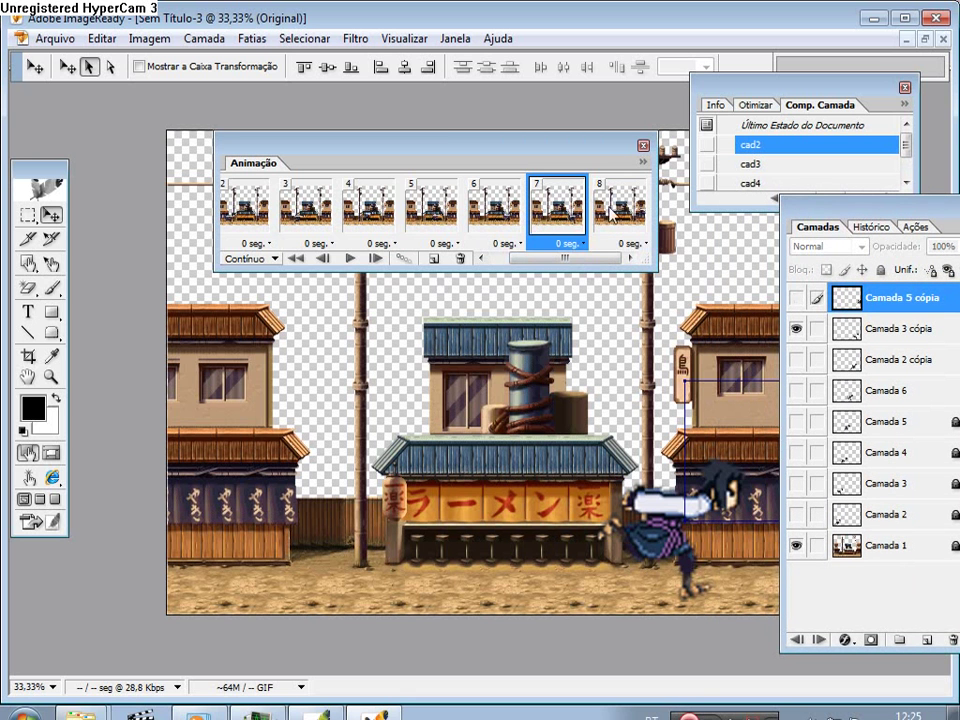
left_click(620, 208)
- Go through frames 2 to 8 one by one to check the character's position in each
left_click(275, 212)
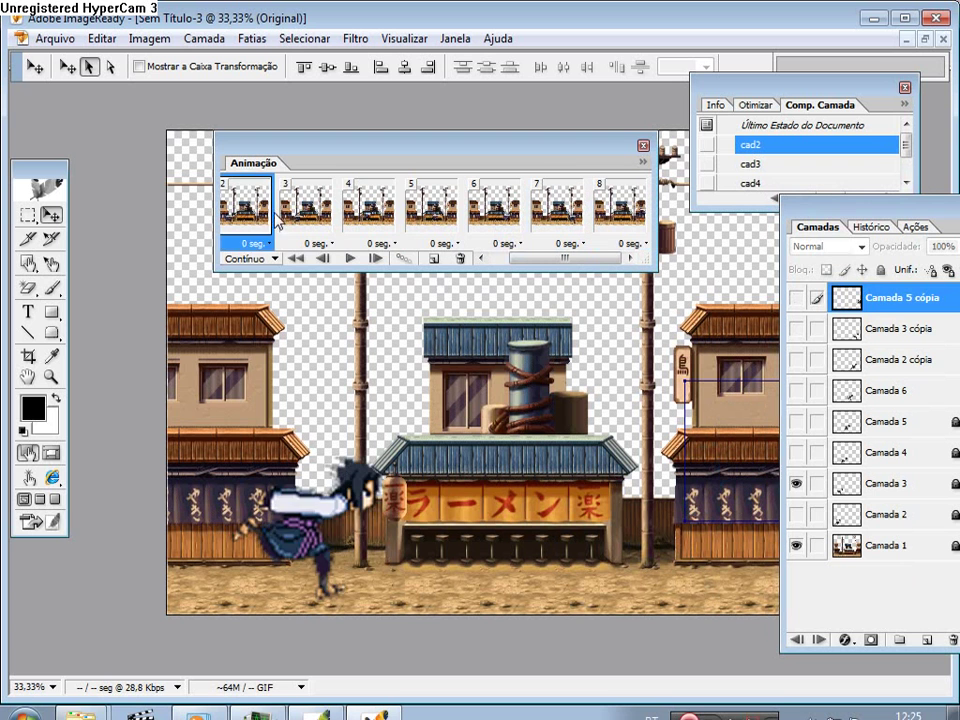
left_click(302, 206)
left_click(366, 206)
left_click(432, 212)
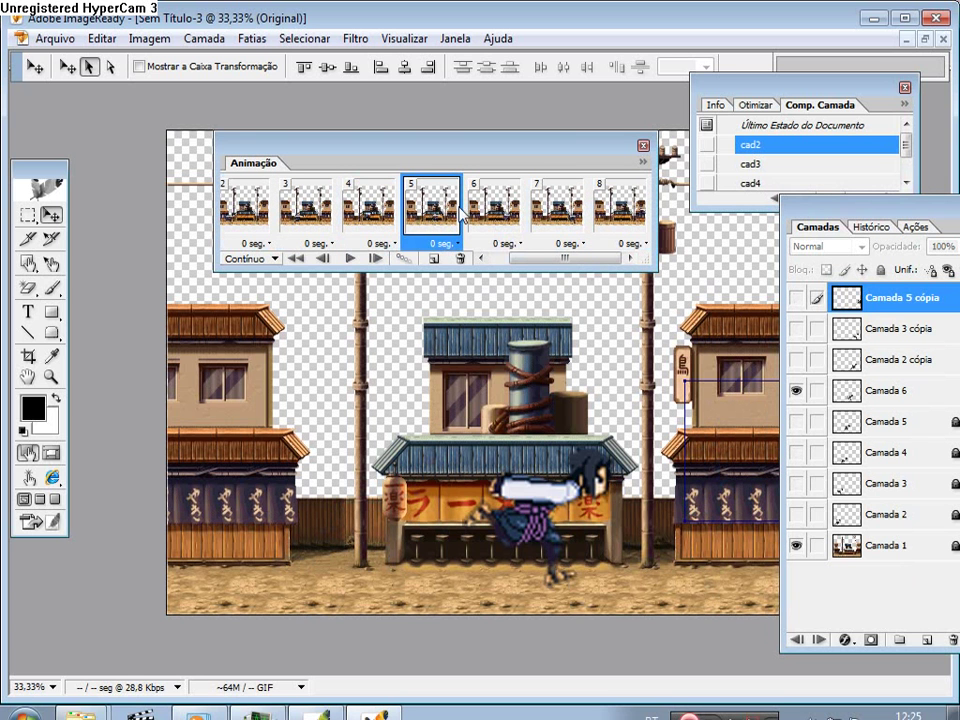
left_click(492, 210)
left_click(535, 208)
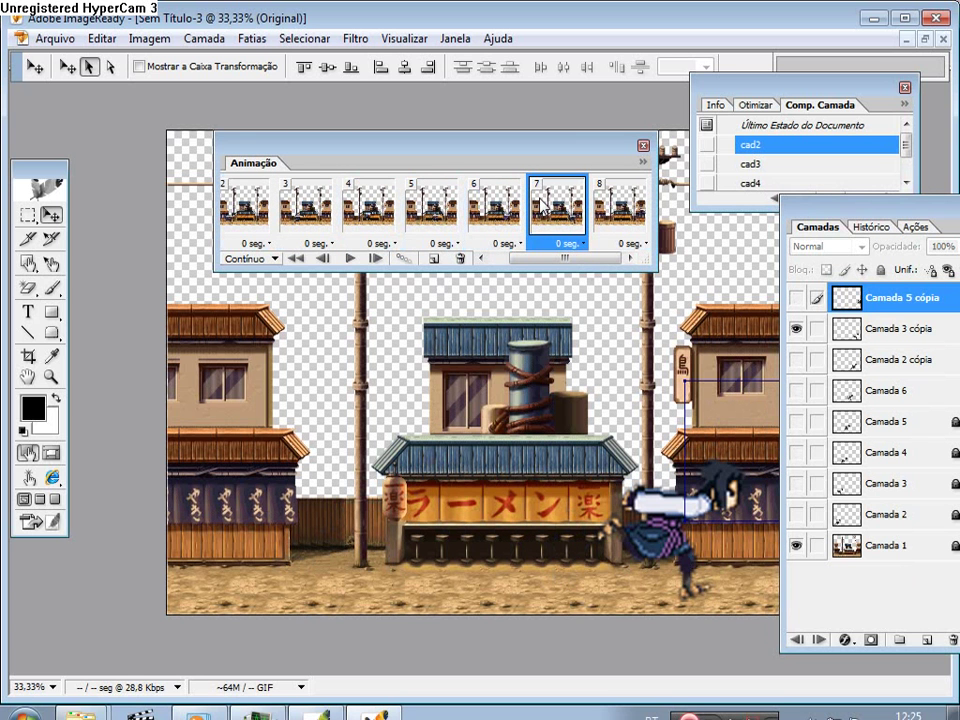
left_click(620, 210)
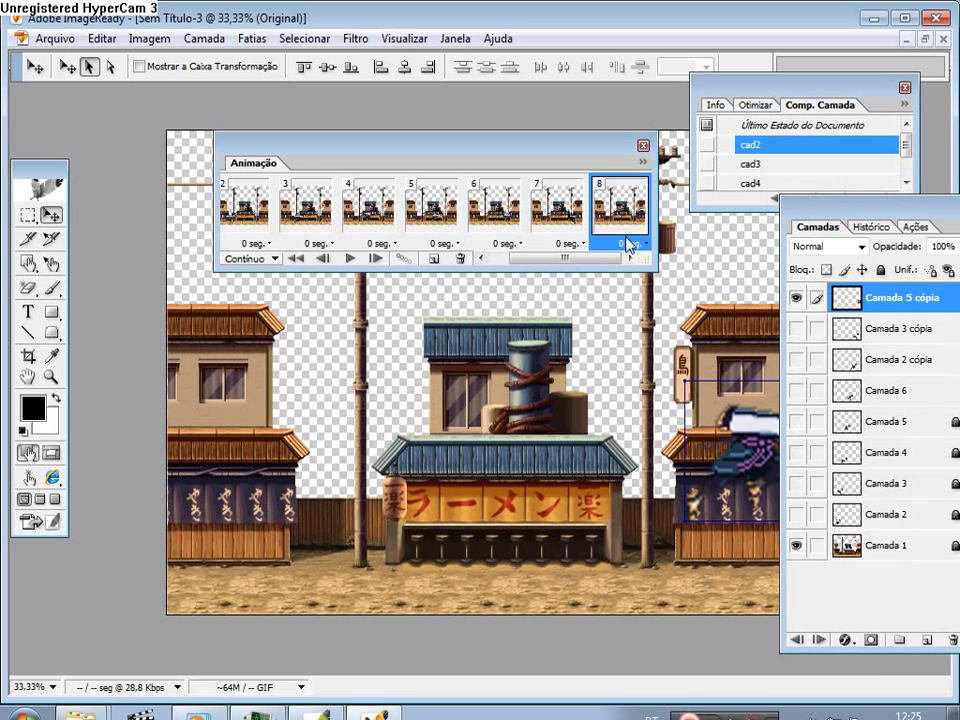
- Uncover the whole canvas, play the animation as a preview and stop it
left_click_drag(866, 222, 922, 326)
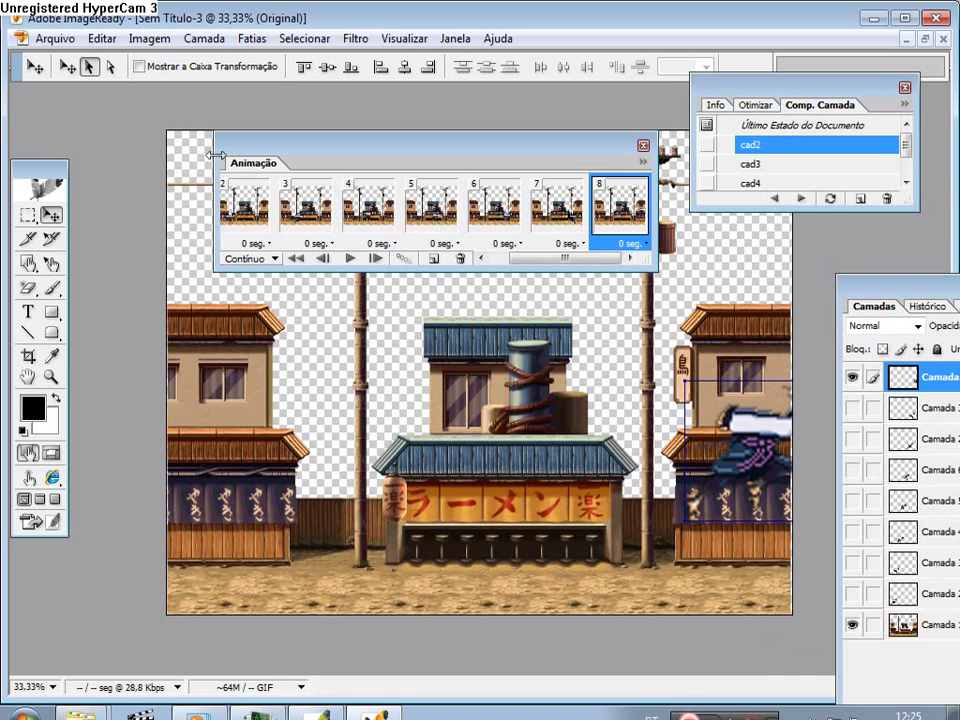
left_click(350, 258)
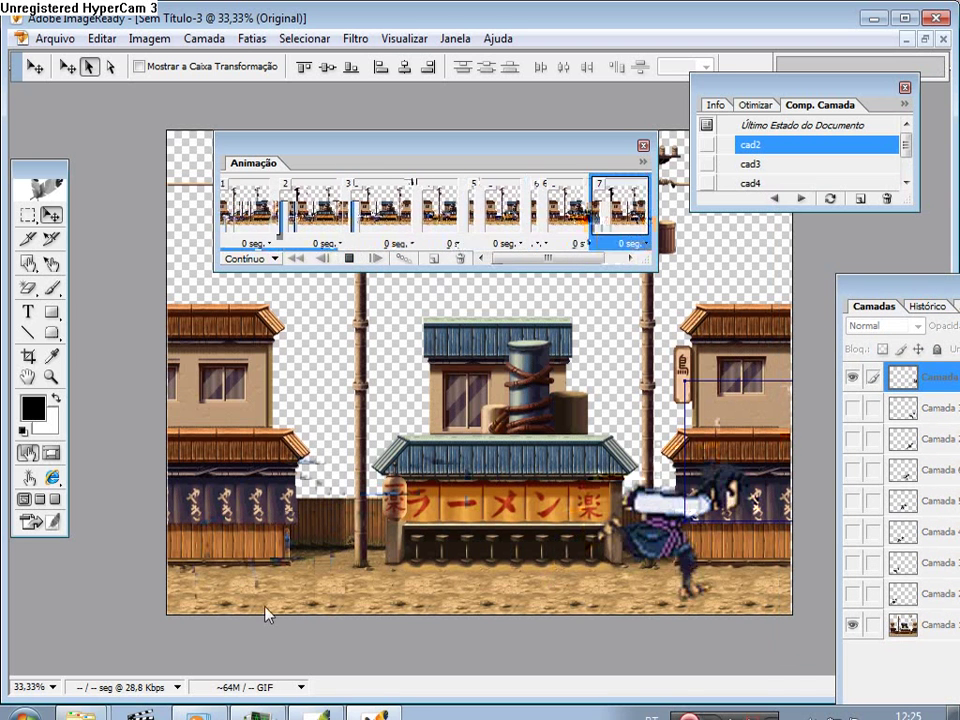
left_click(347, 259)
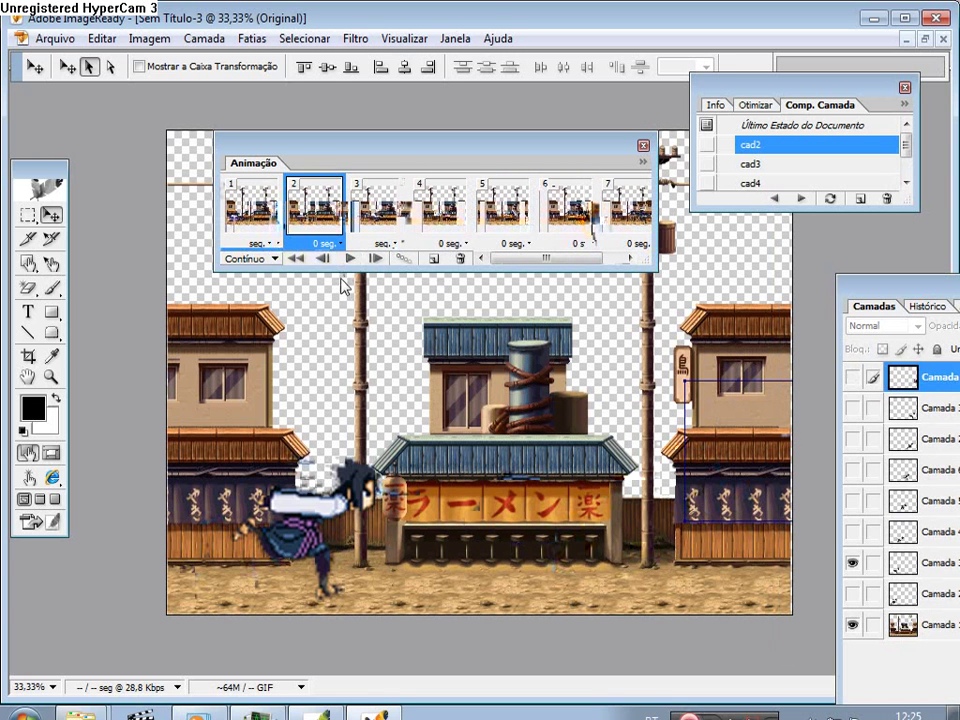
- Begin saving an optimized copy of the animation as an images-only GIF, with the desktop as the destination folder
left_click(50, 38)
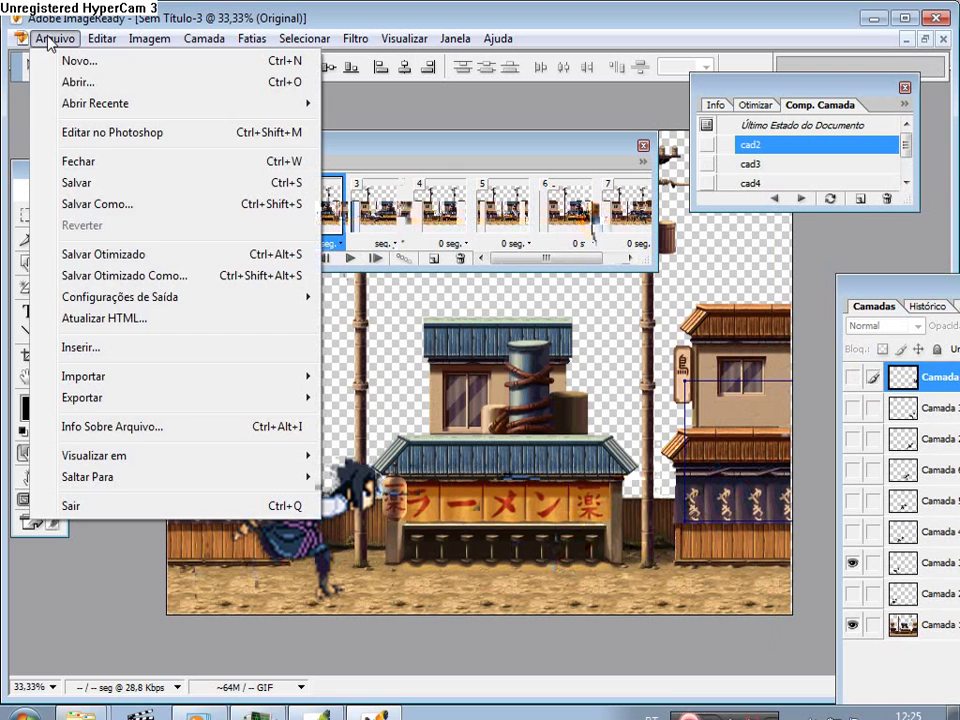
left_click(112, 276)
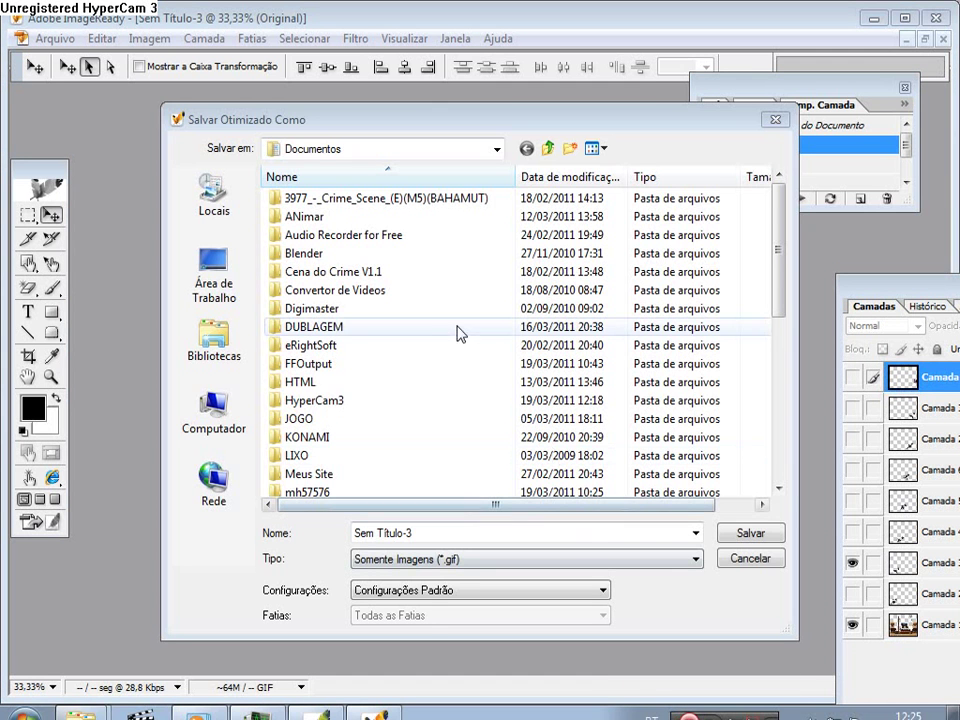
left_click(495, 149)
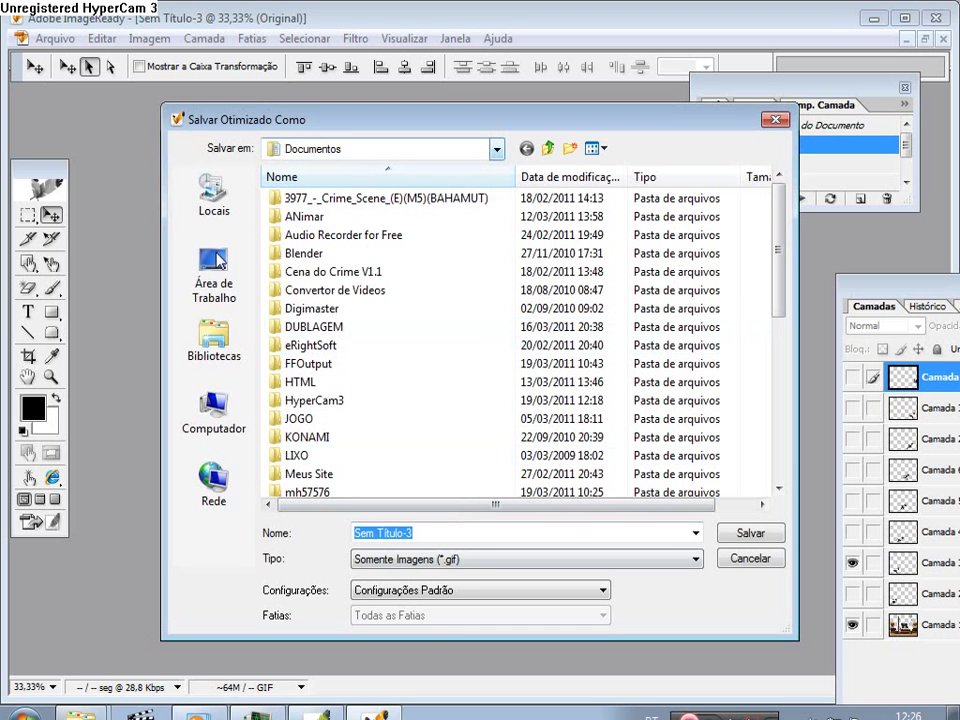
left_click(212, 276)
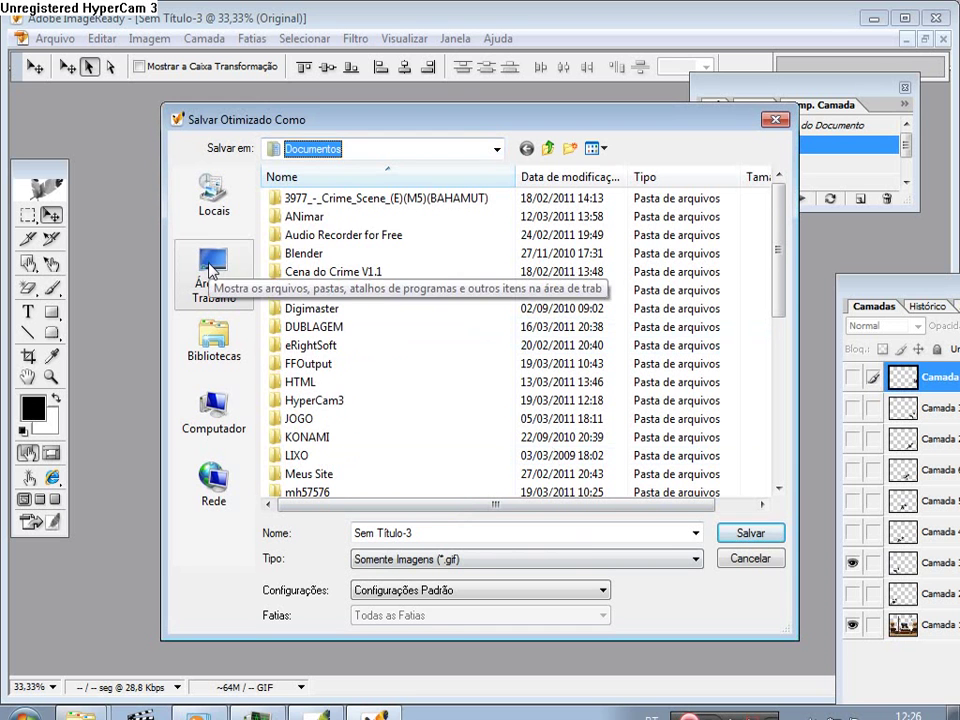
left_click(213, 280)
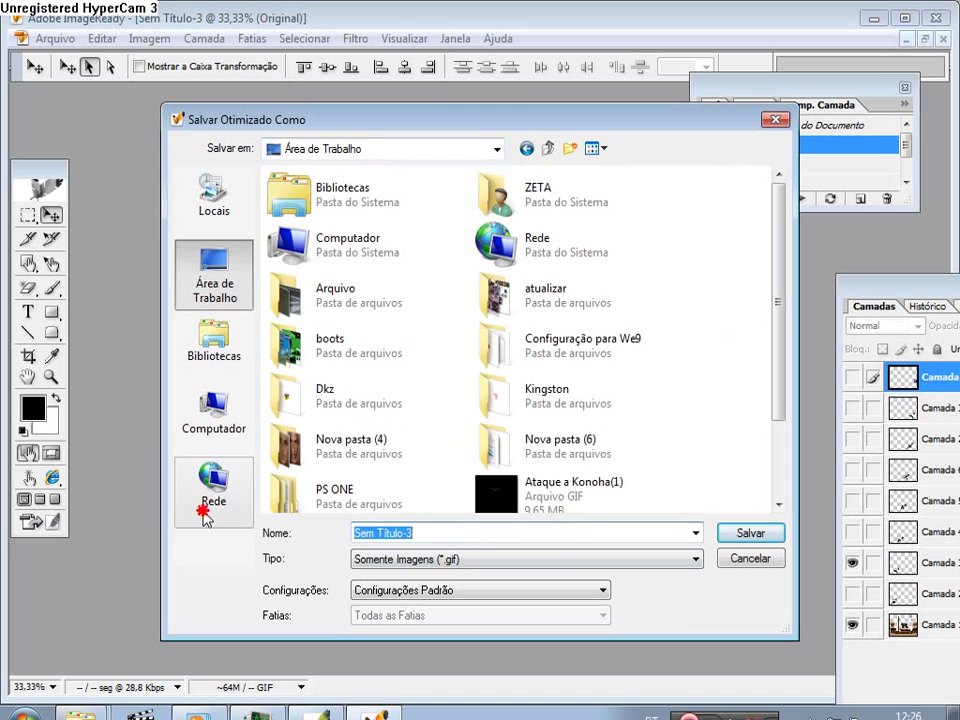
- Name the optimized GIF sass and save it
type("s")
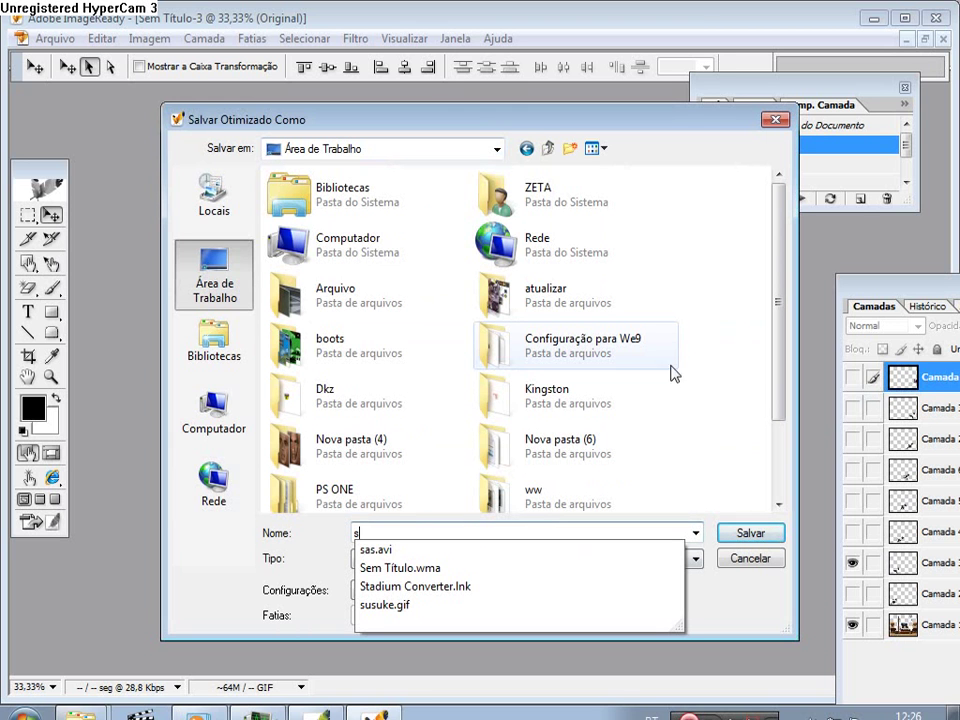
type("s")
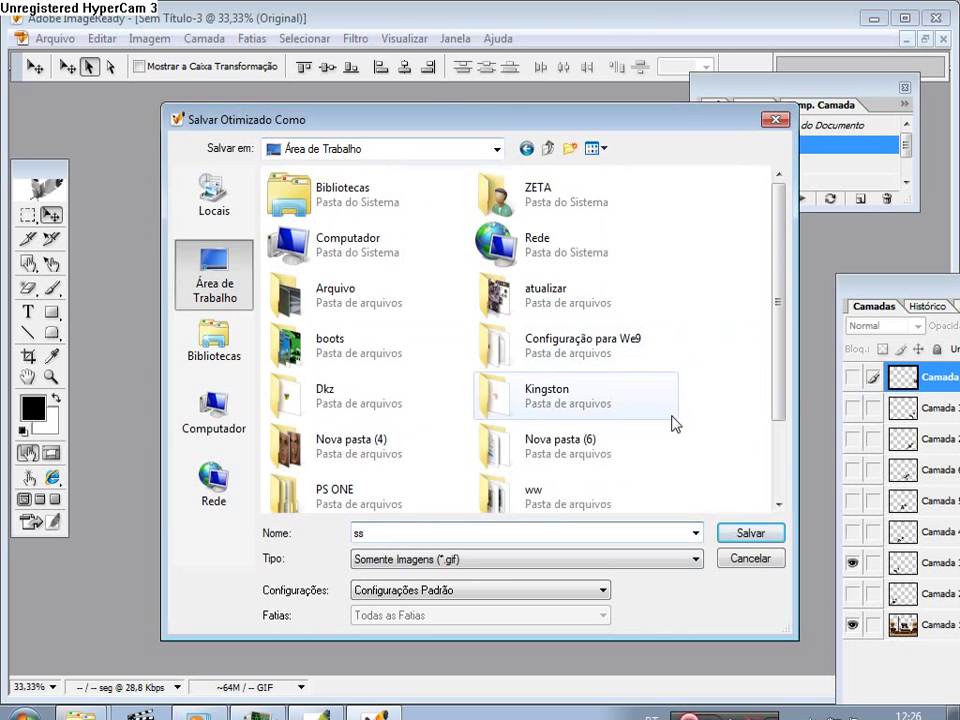
key("BackSpace")
type("sa")
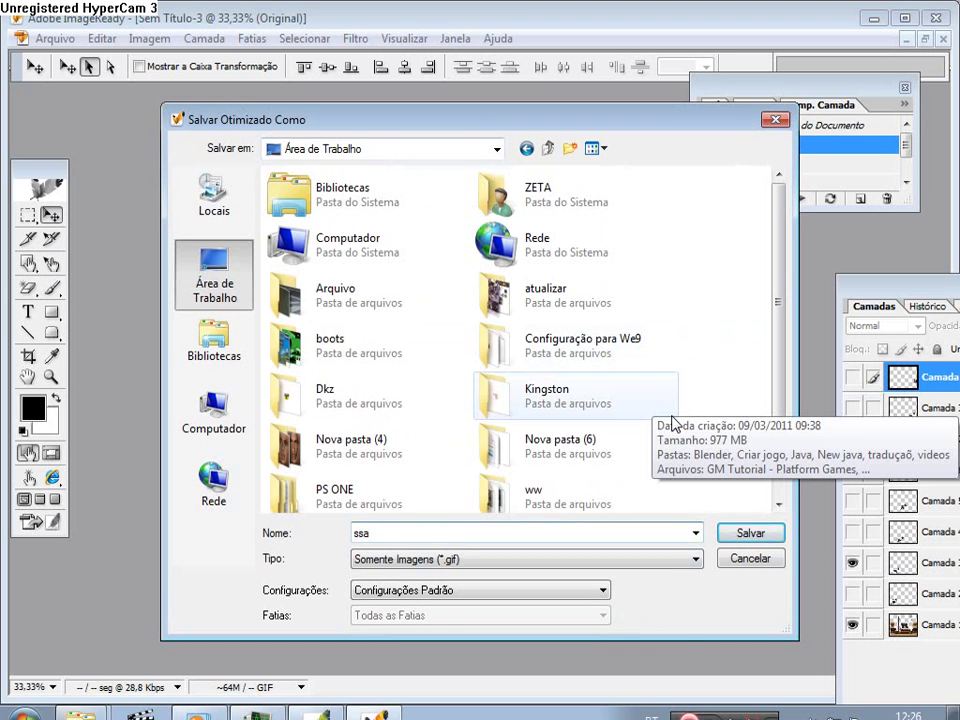
key("BackSpace")
key("BackSpace")
type("a")
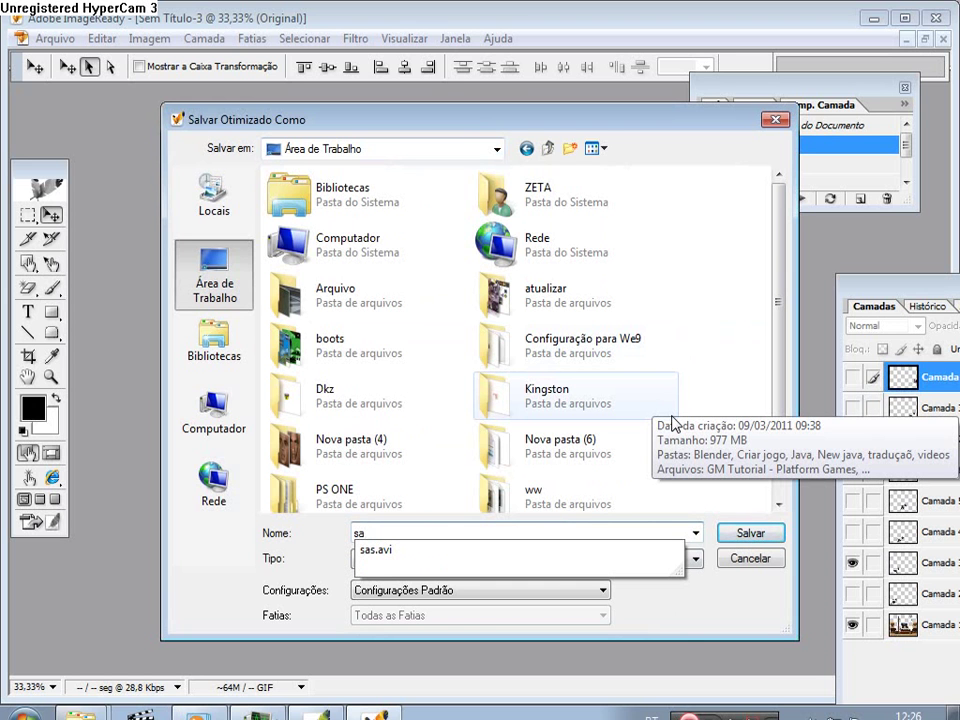
type("ss")
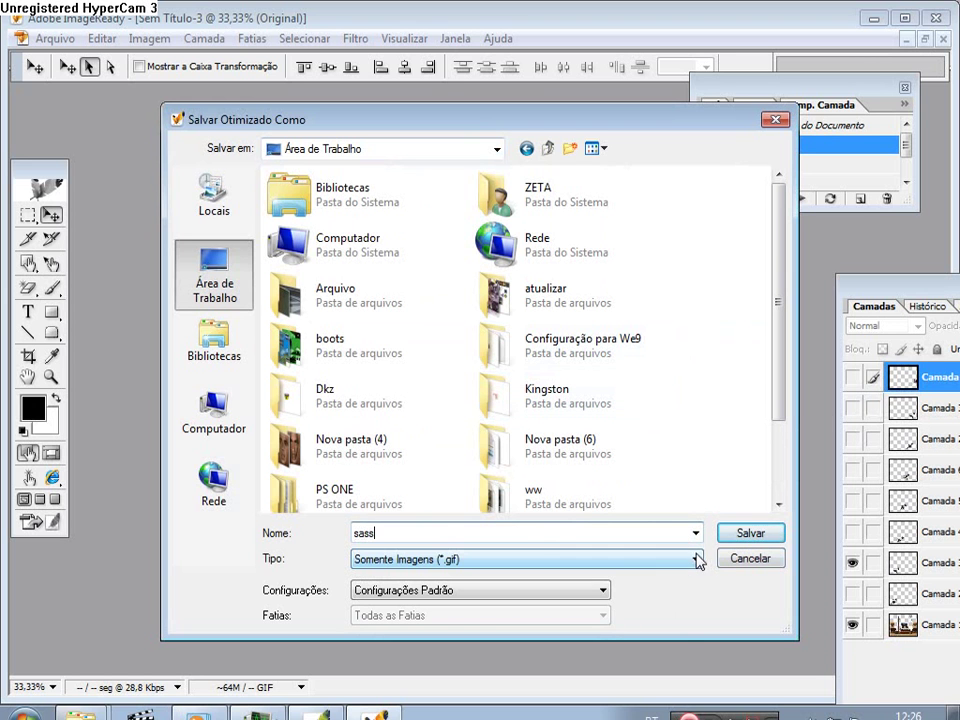
left_click(752, 534)
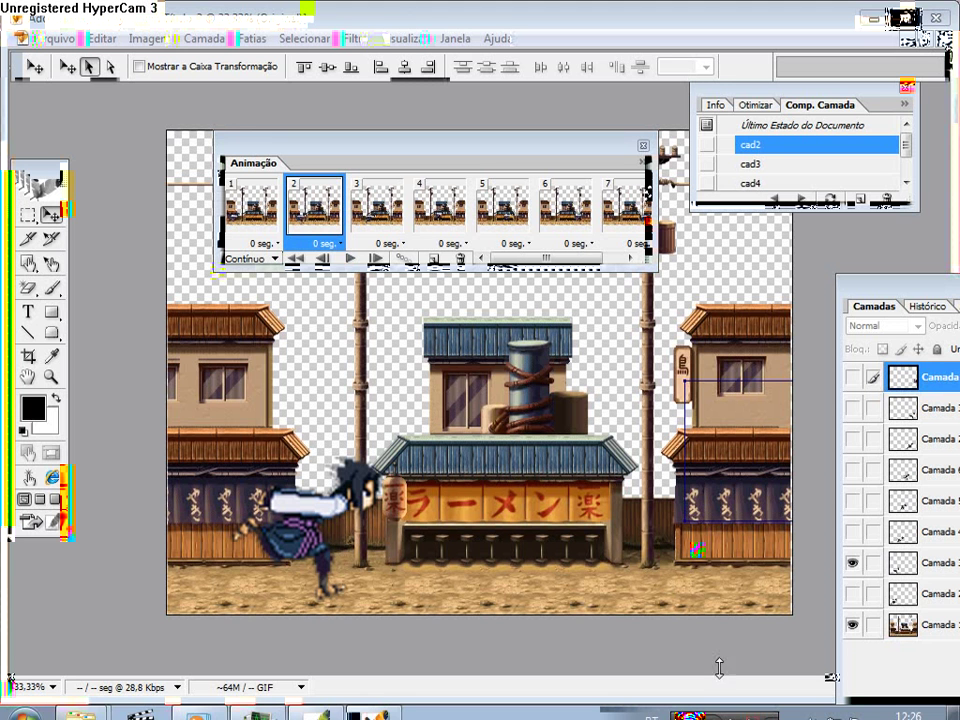
- Open sass.gif from the desktop in Internet Explorer, watch the exported animation and close the browser
left_click(956, 714)
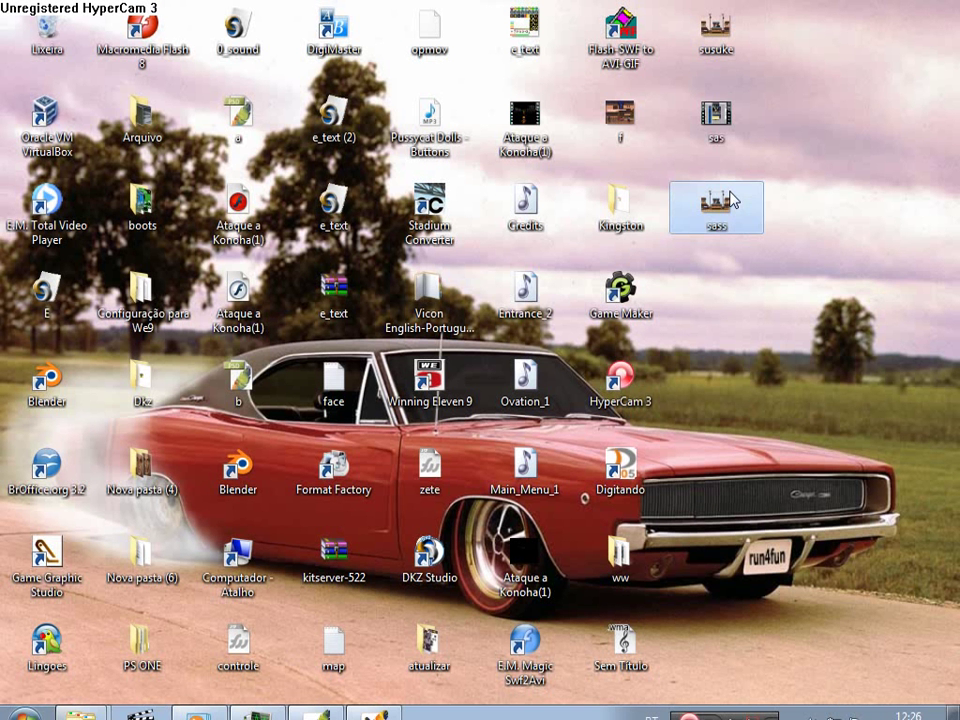
double_click(733, 199)
right_click(733, 199)
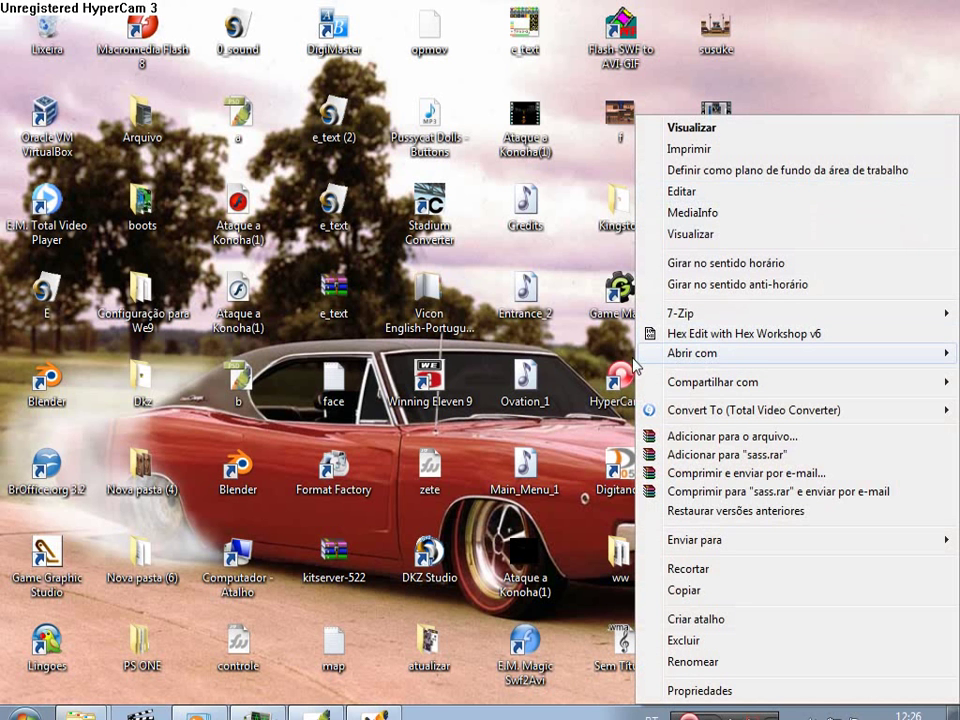
mouse_move(634, 355)
left_click(465, 440)
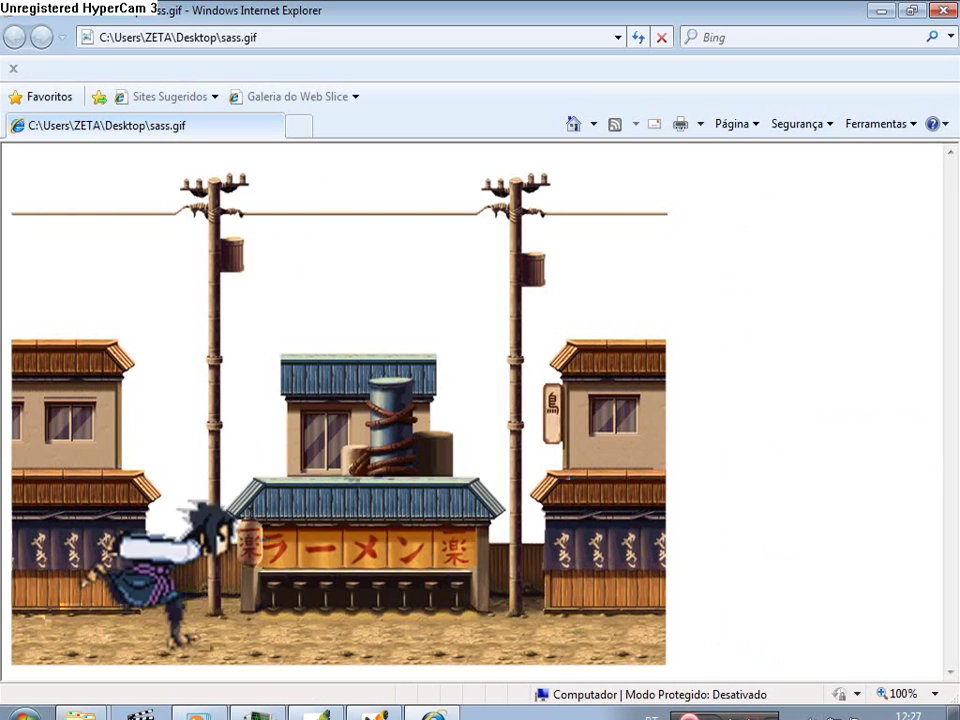
key("alt+F4")
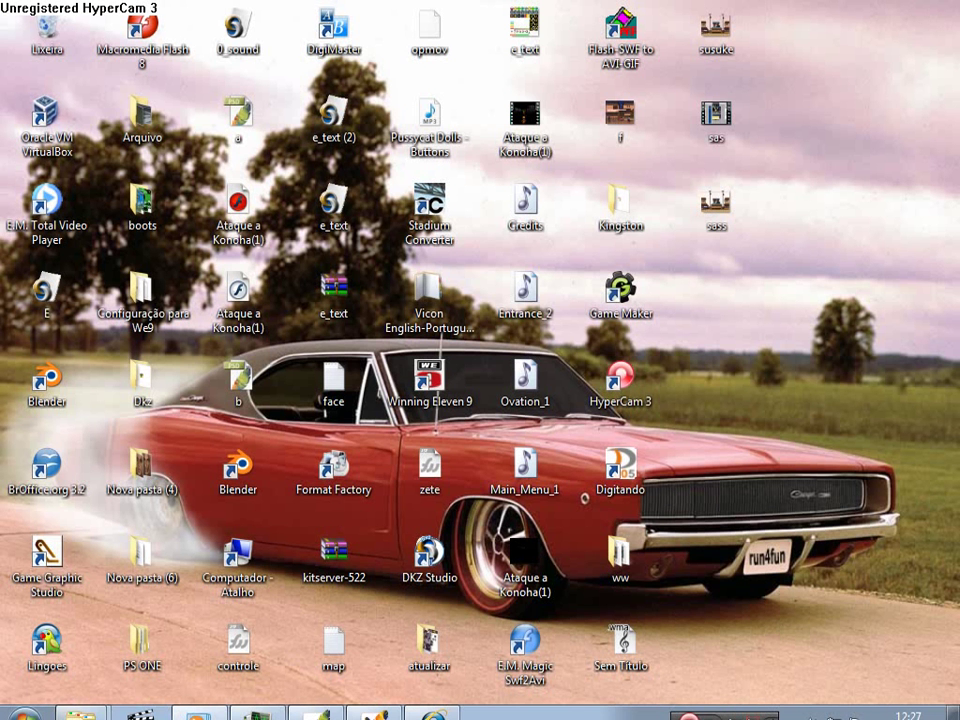
left_click(700, 714)
left_click(700, 714)
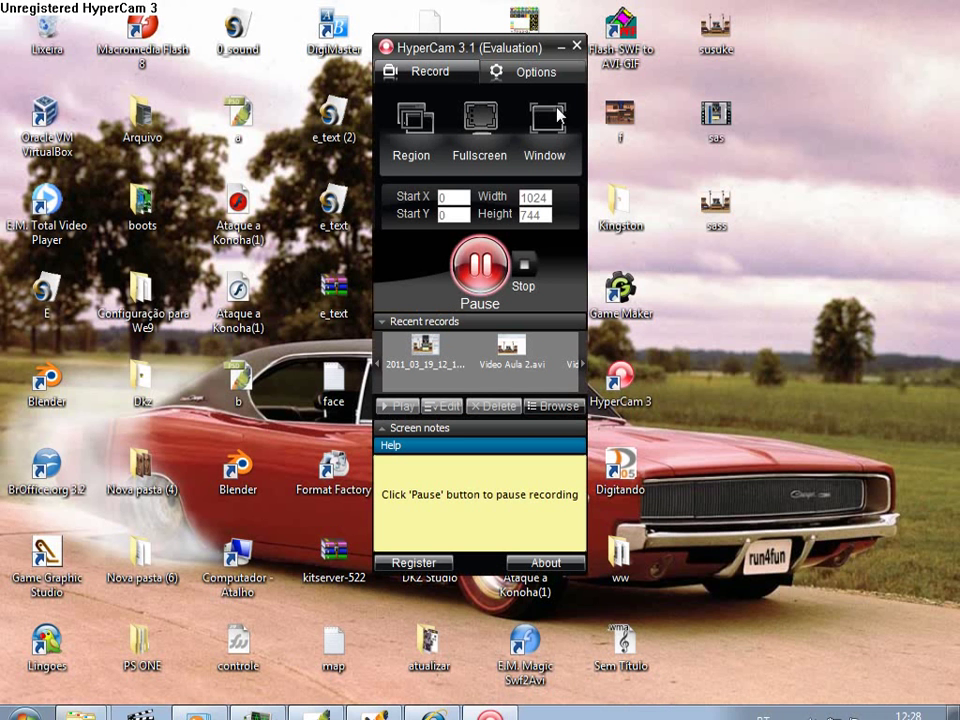